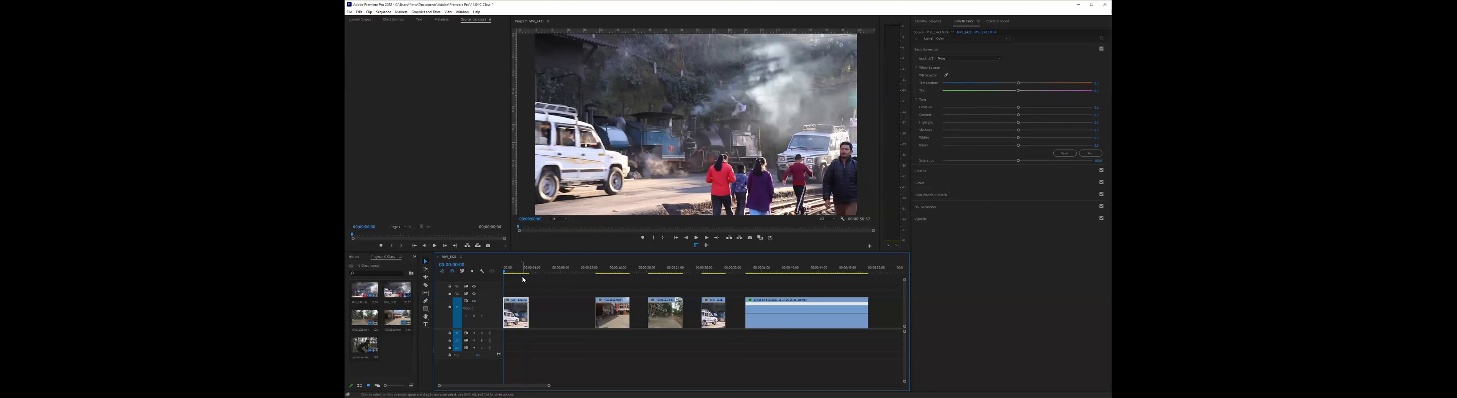
- Deselect the timeline clip, widen the project media area and bring up the effects library
{"action": "left_click", "coordinate": [612, 102]}
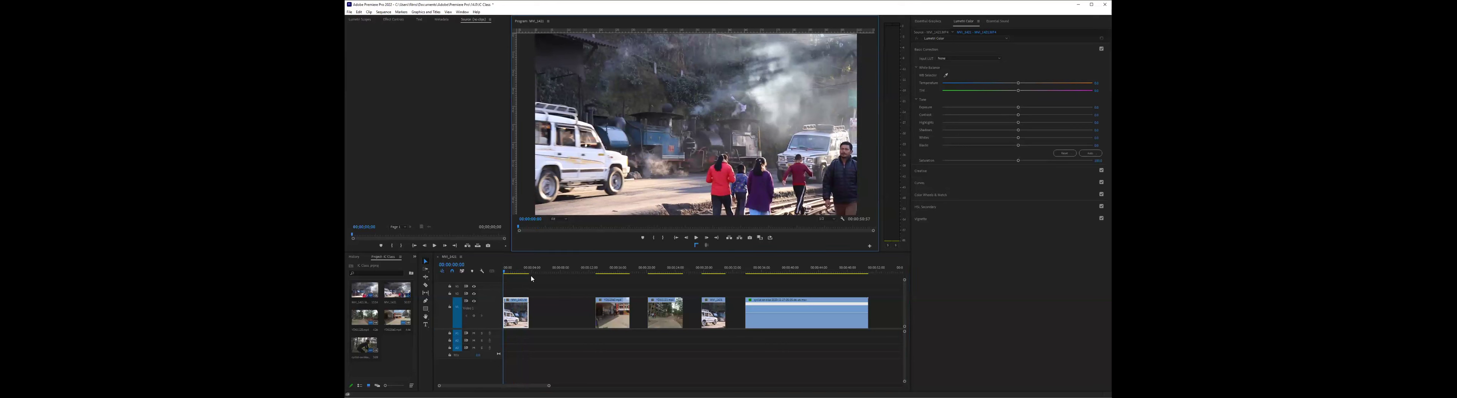
{"action": "left_click", "coordinate": [623, 283]}
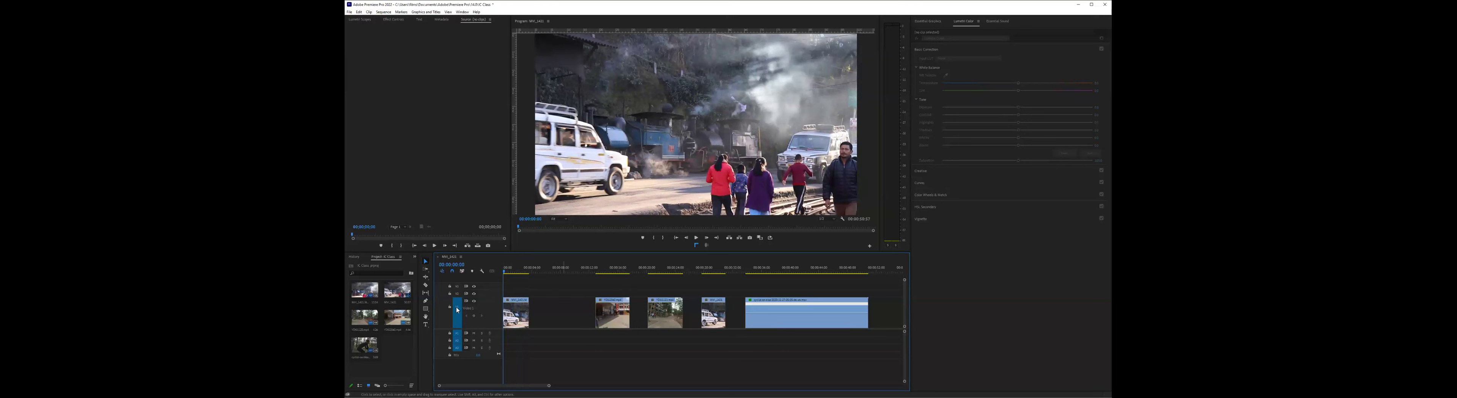
{"action": "left_click", "coordinate": [390, 260]}
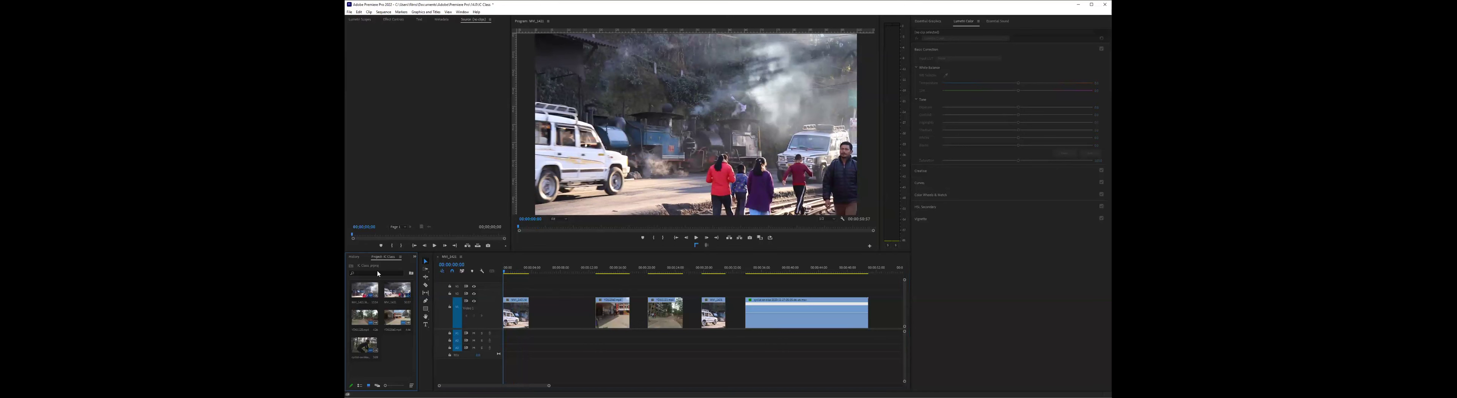
{"action": "left_click_drag", "start_coordinate": [419, 273], "coordinate": [511, 273]}
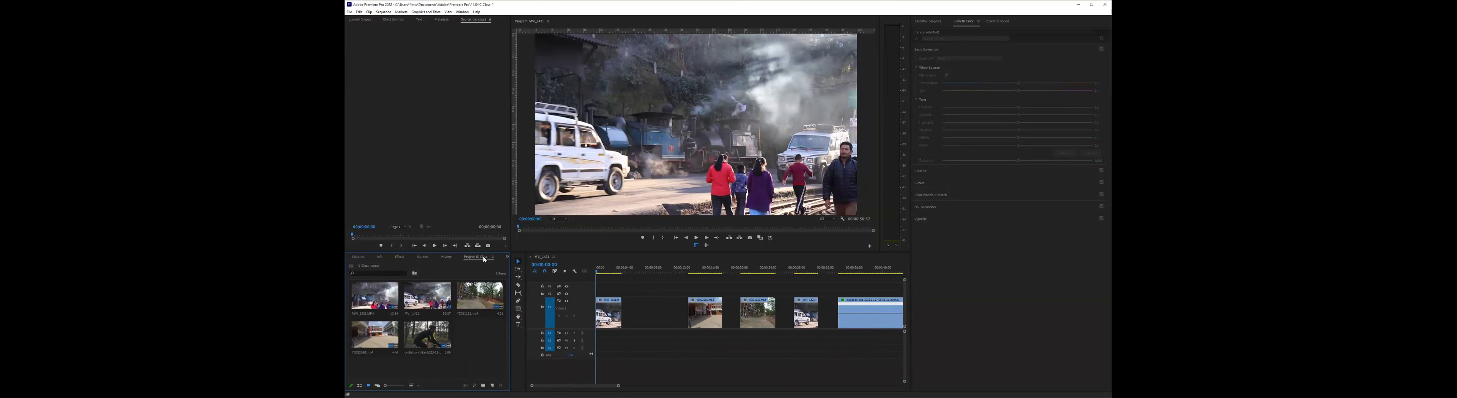
{"action": "left_click", "coordinate": [399, 258]}
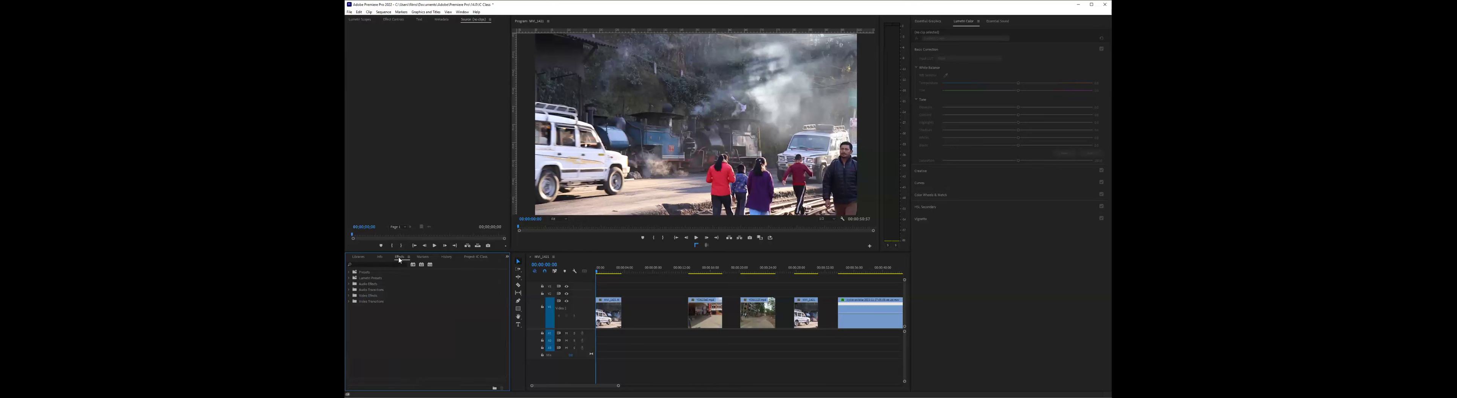
- Search the effects library for "Gaussian" and select the Gaussian Blur video effect
{"action": "left_click", "coordinate": [395, 264]}
{"action": "type", "text": "Gau"}
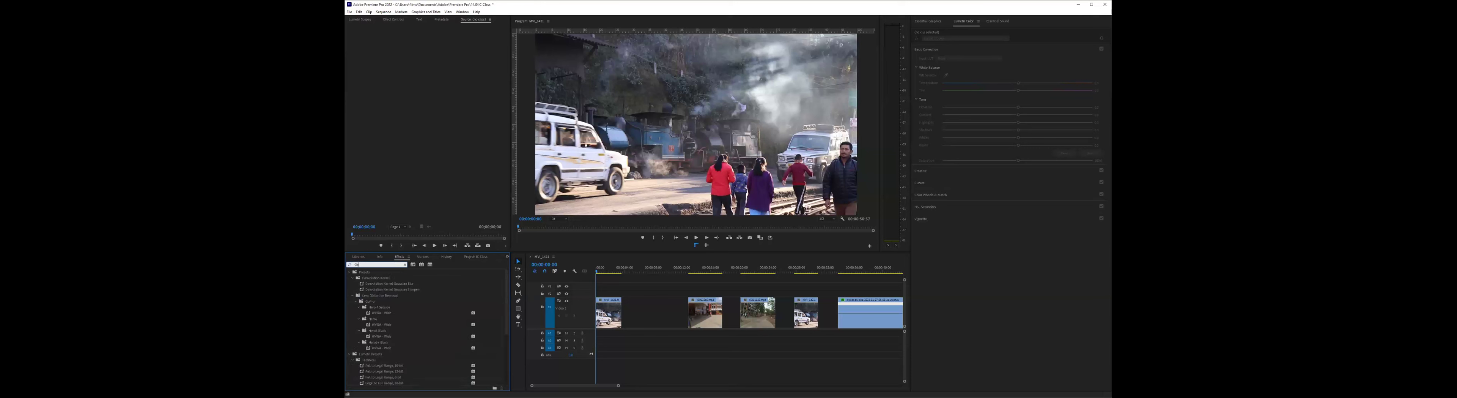
{"action": "type", "text": "ssiann"}
{"action": "key", "text": "BackSpace"}
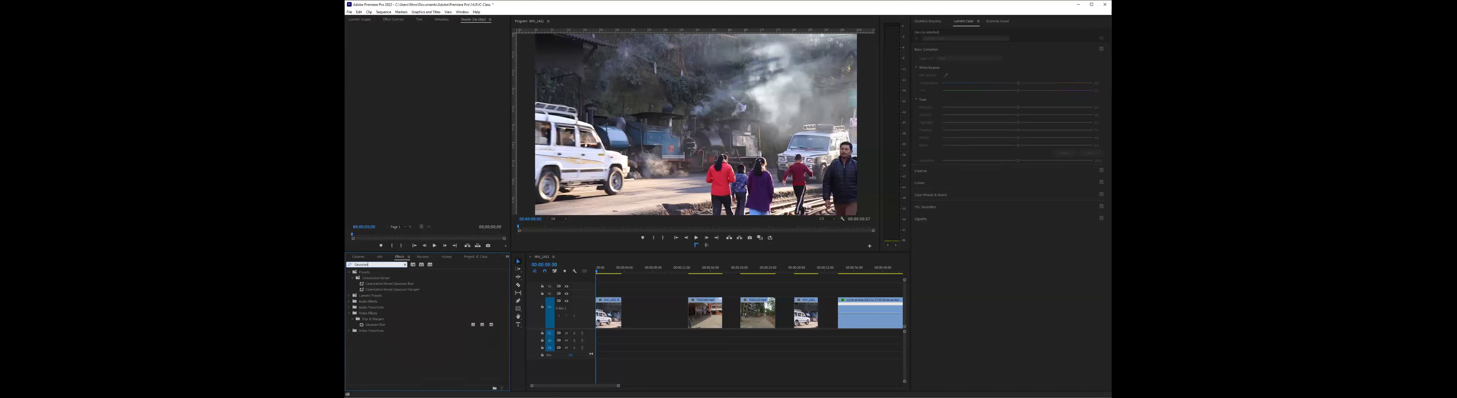
{"action": "left_click", "coordinate": [375, 324]}
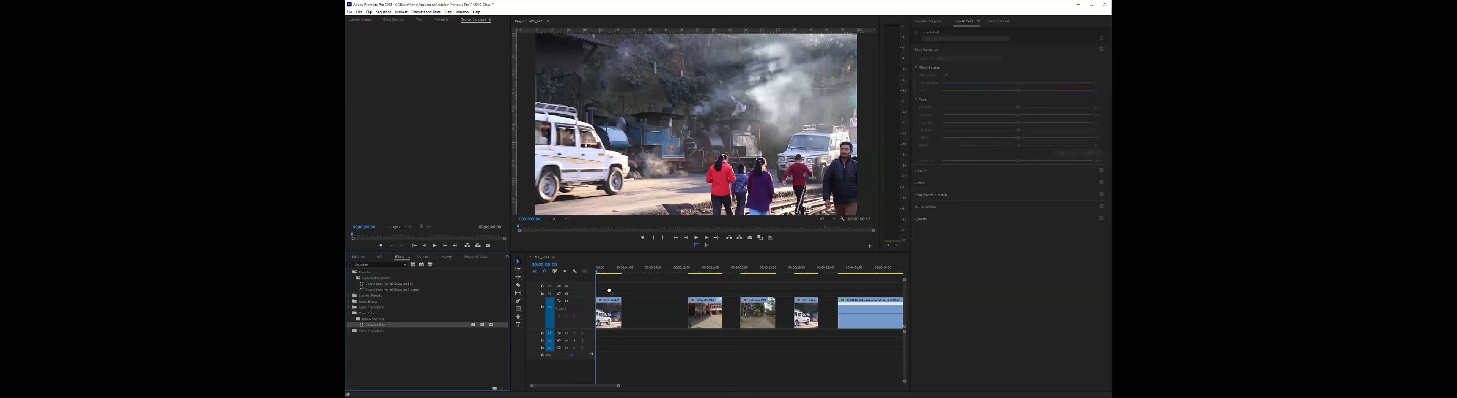
- Apply the Gaussian Blur effect to the first clip on the timeline
{"action": "left_click_drag", "start_coordinate": [609, 290], "coordinate": [611, 312]}
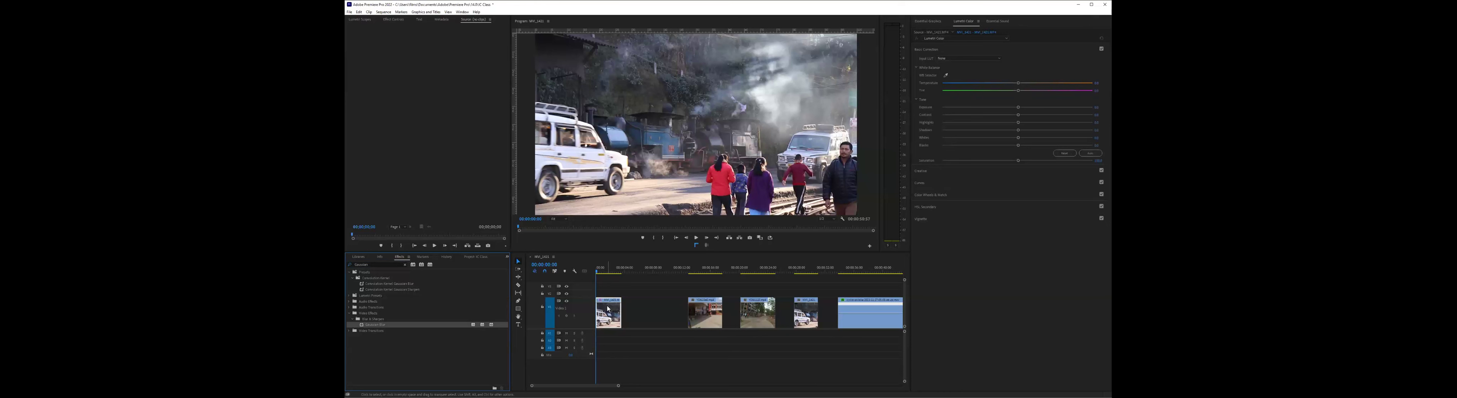
{"action": "key", "text": "shift+3"}
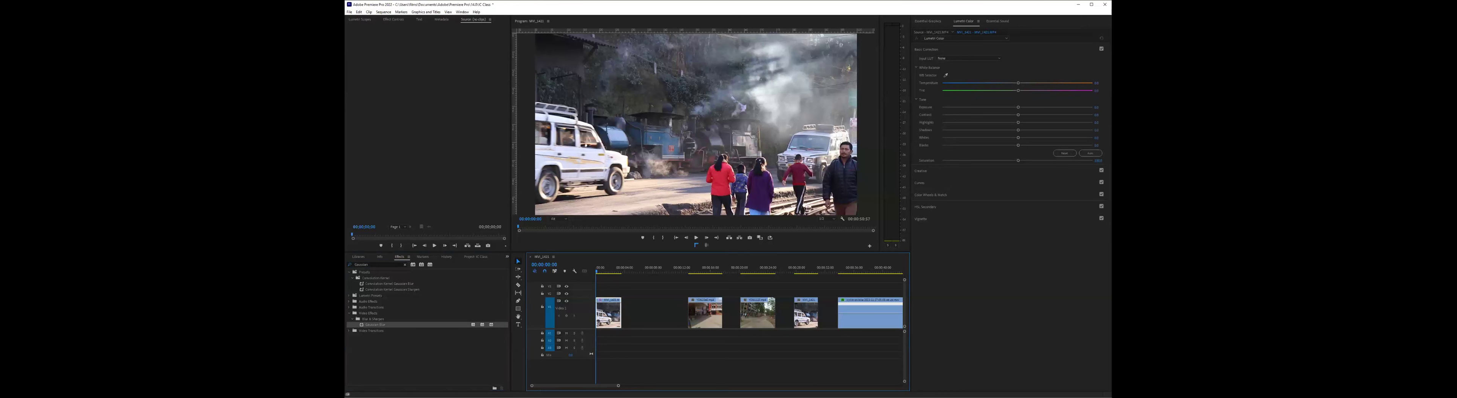
{"action": "key", "text": "equal"}
{"action": "key", "text": "equal"}
{"action": "key", "text": "equal"}
{"action": "key", "text": "equal"}
{"action": "key", "text": "equal"}
{"action": "key", "text": "equal"}
{"action": "key", "text": "equal"}
{"action": "key", "text": "equal"}
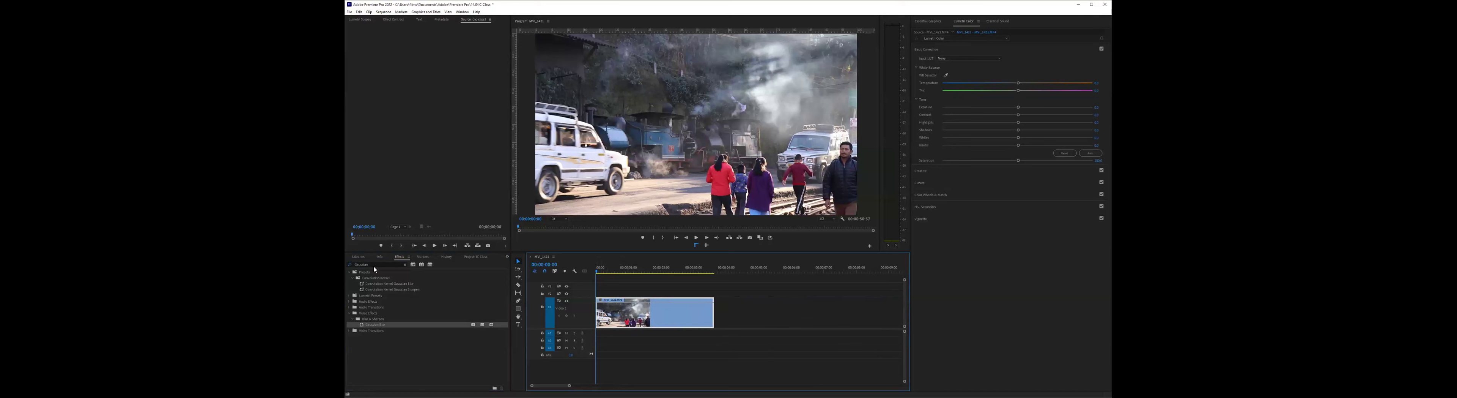
{"action": "left_click_drag", "start_coordinate": [375, 324], "coordinate": [623, 312]}
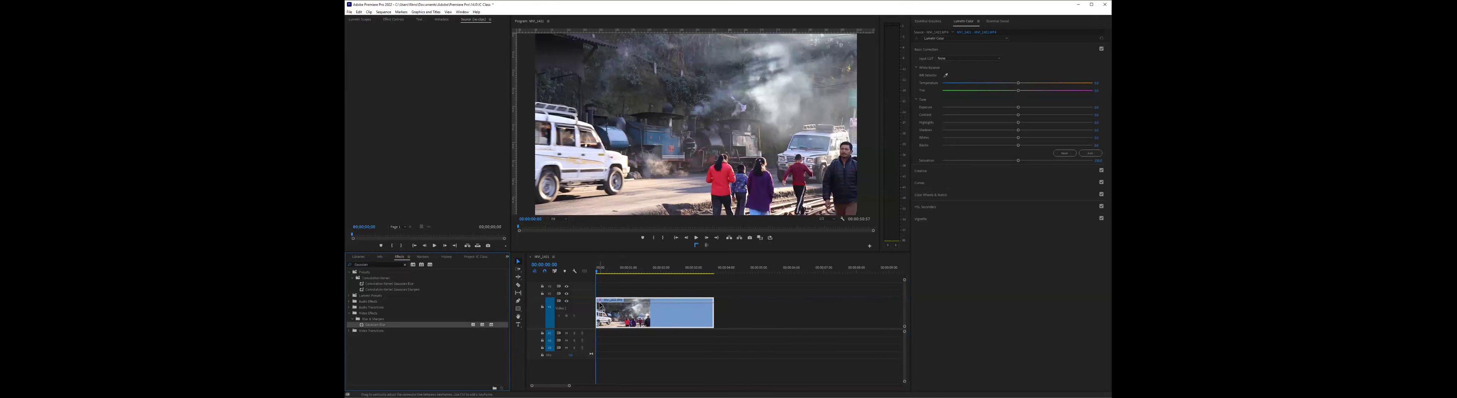
{"action": "left_click", "coordinate": [639, 312]}
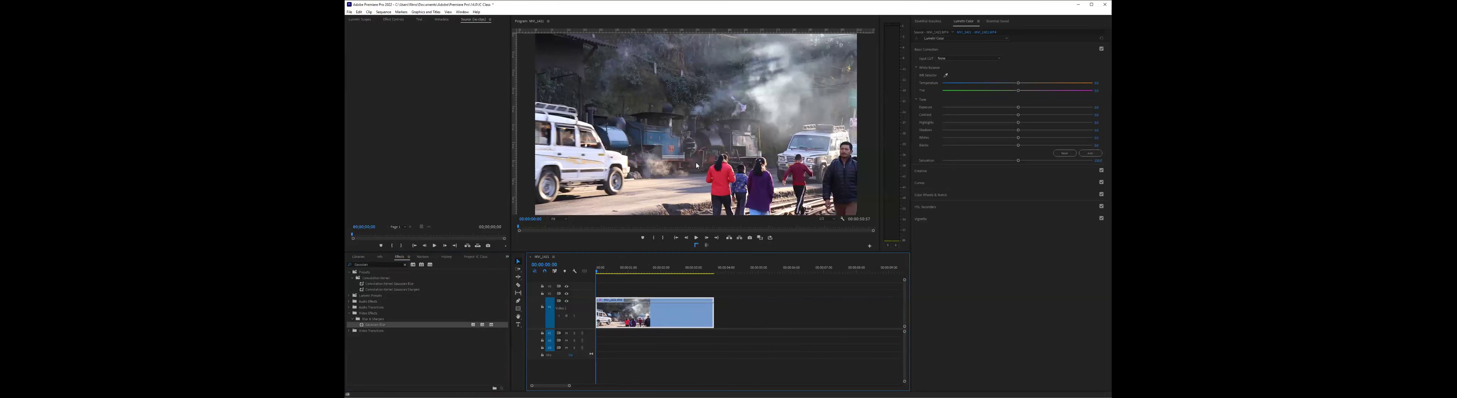
- Preview the first clip from its start and display its Gaussian Blur effect settings
{"action": "left_click_drag", "start_coordinate": [618, 271], "coordinate": [587, 290]}
{"action": "key", "text": "space"}
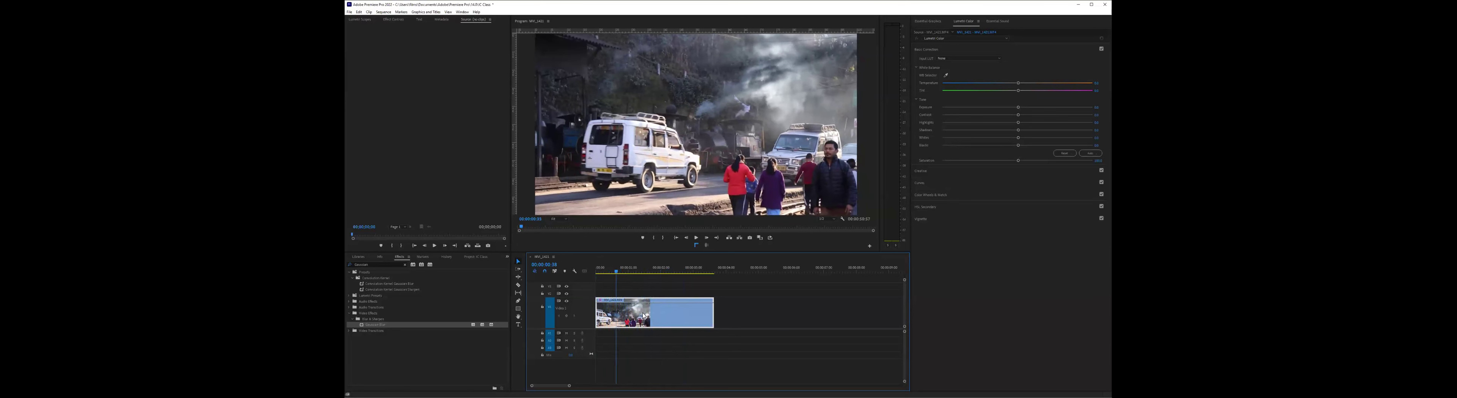
{"action": "key", "text": "Home"}
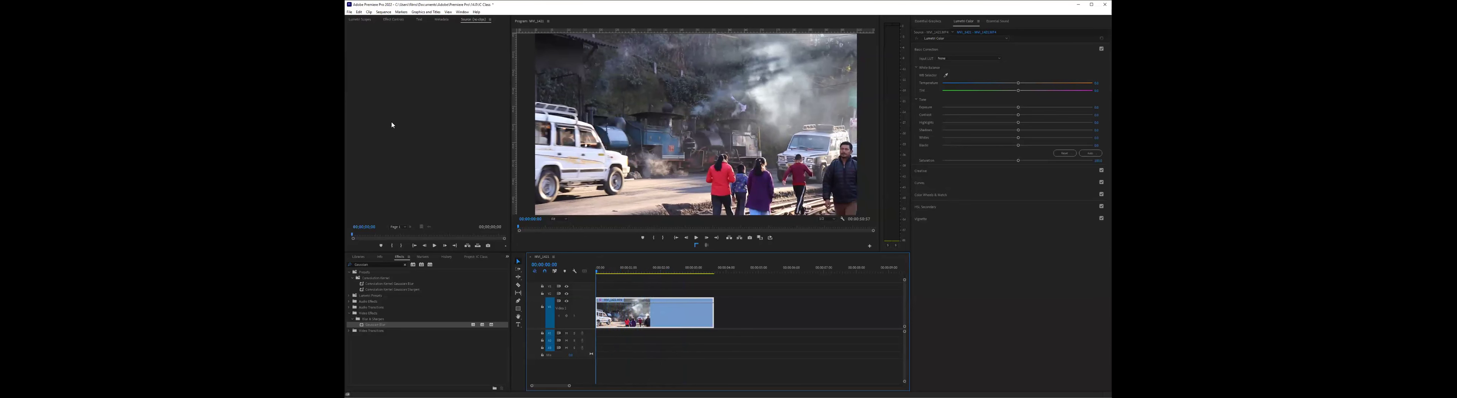
{"action": "left_click", "coordinate": [394, 21]}
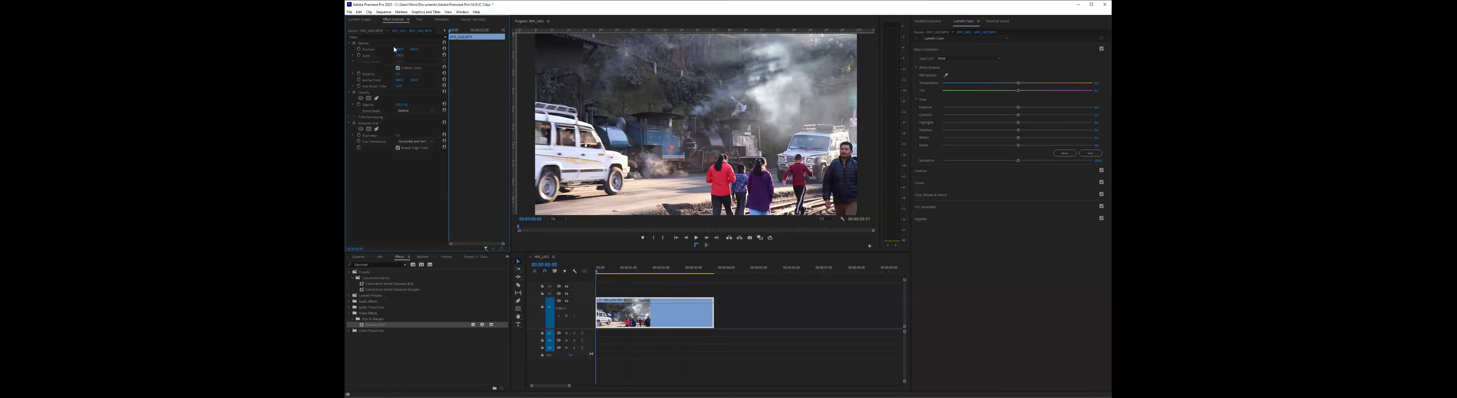
{"action": "left_click", "coordinate": [374, 124]}
- Play and scrub through the first clip to examine the shot, ending at its first frame
{"action": "left_click", "coordinate": [696, 238]}
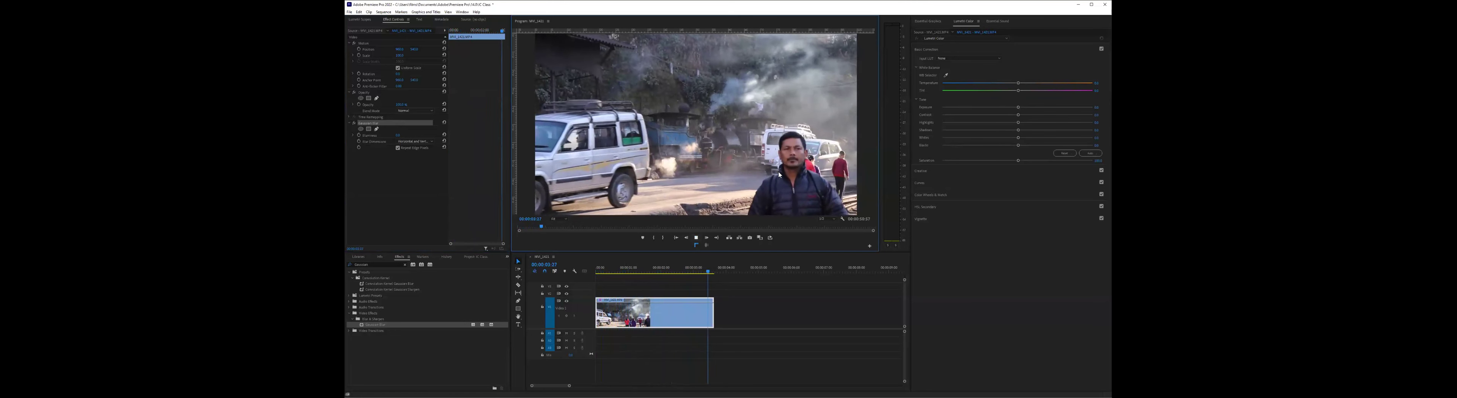
{"action": "left_click_drag", "start_coordinate": [605, 298], "coordinate": [583, 276]}
{"action": "key", "text": "Home"}
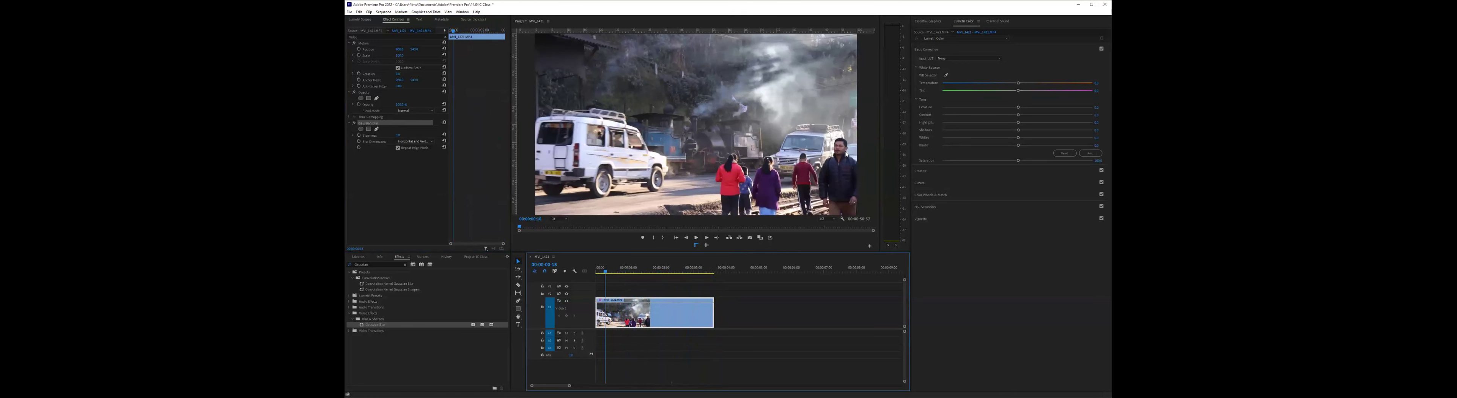
{"action": "left_click", "coordinate": [712, 271]}
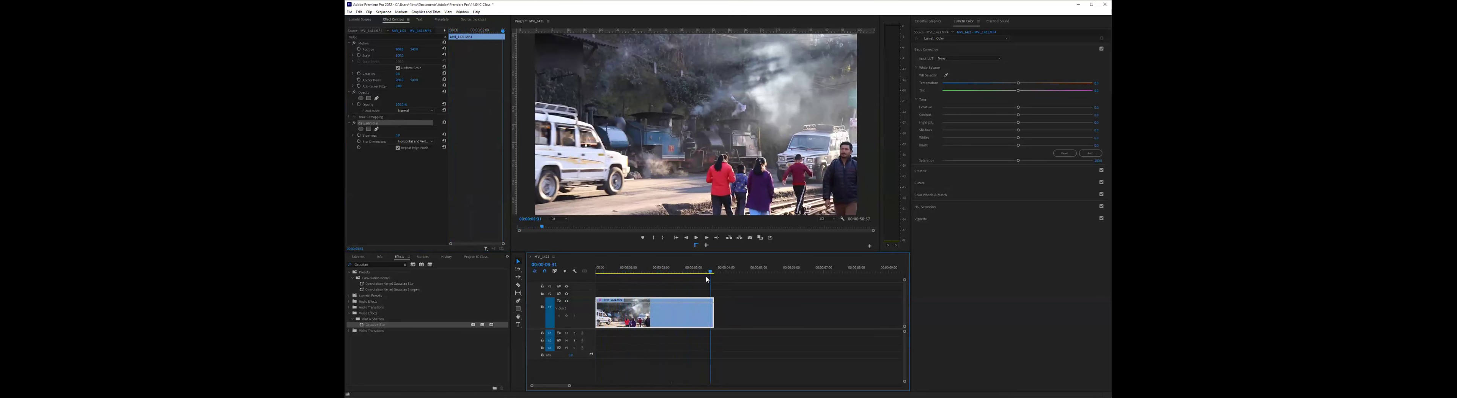
{"action": "key", "text": "Left"}
{"action": "key", "text": "Left"}
{"action": "key", "text": "Left"}
{"action": "key", "text": "Left"}
{"action": "key", "text": "Left"}
{"action": "key", "text": "Left"}
{"action": "key", "text": "Left"}
{"action": "key", "text": "Left"}
{"action": "key", "text": "Left"}
{"action": "key", "text": "Left"}
{"action": "key", "text": "Left"}
{"action": "key", "text": "Left"}
{"action": "key", "text": "Left"}
{"action": "key", "text": "Left"}
{"action": "key", "text": "Left"}
{"action": "key", "text": "Left"}
{"action": "key", "text": "Left"}
{"action": "key", "text": "Left"}
{"action": "key", "text": "Left"}
{"action": "key", "text": "Left"}
{"action": "key", "text": "Left"}
{"action": "key", "text": "Left"}
{"action": "key", "text": "Left"}
{"action": "key", "text": "Left"}
{"action": "key", "text": "Left"}
{"action": "key", "text": "Left"}
{"action": "key", "text": "Left"}
{"action": "key", "text": "Left"}
{"action": "key", "text": "Left"}
{"action": "key", "text": "Left"}
{"action": "key", "text": "Left"}
{"action": "key", "text": "Left"}
{"action": "key", "text": "Left"}
{"action": "key", "text": "Left"}
{"action": "key", "text": "Left"}
{"action": "key", "text": "Left"}
{"action": "key", "text": "Left"}
{"action": "key", "text": "Left"}
{"action": "key", "text": "Left"}
{"action": "key", "text": "Left"}
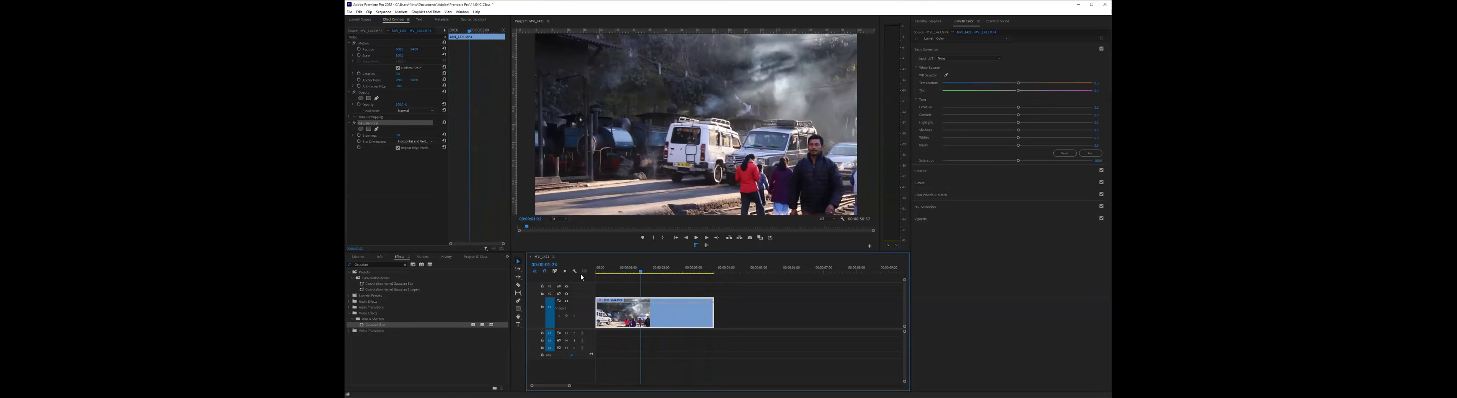
{"action": "key", "text": "Left"}
{"action": "key", "text": "Left"}
{"action": "key", "text": "Left"}
{"action": "key", "text": "Left"}
{"action": "key", "text": "Left"}
{"action": "key", "text": "Left"}
{"action": "key", "text": "Left"}
{"action": "key", "text": "Left"}
{"action": "key", "text": "Left"}
{"action": "key", "text": "Left"}
{"action": "key", "text": "Left"}
{"action": "key", "text": "Left"}
{"action": "key", "text": "Left"}
{"action": "key", "text": "Left"}
{"action": "key", "text": "Left"}
{"action": "key", "text": "Left"}
{"action": "key", "text": "Left"}
{"action": "key", "text": "Left"}
{"action": "key", "text": "Left"}
{"action": "key", "text": "Left"}
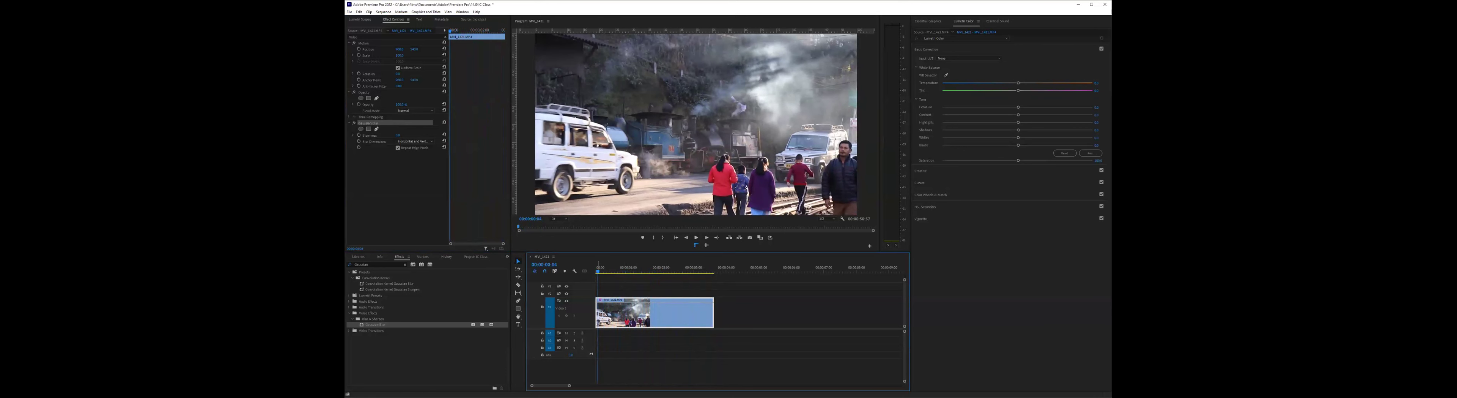
{"action": "key", "text": "Left"}
{"action": "key", "text": "Left"}
{"action": "key", "text": "Left"}
{"action": "key", "text": "Left"}
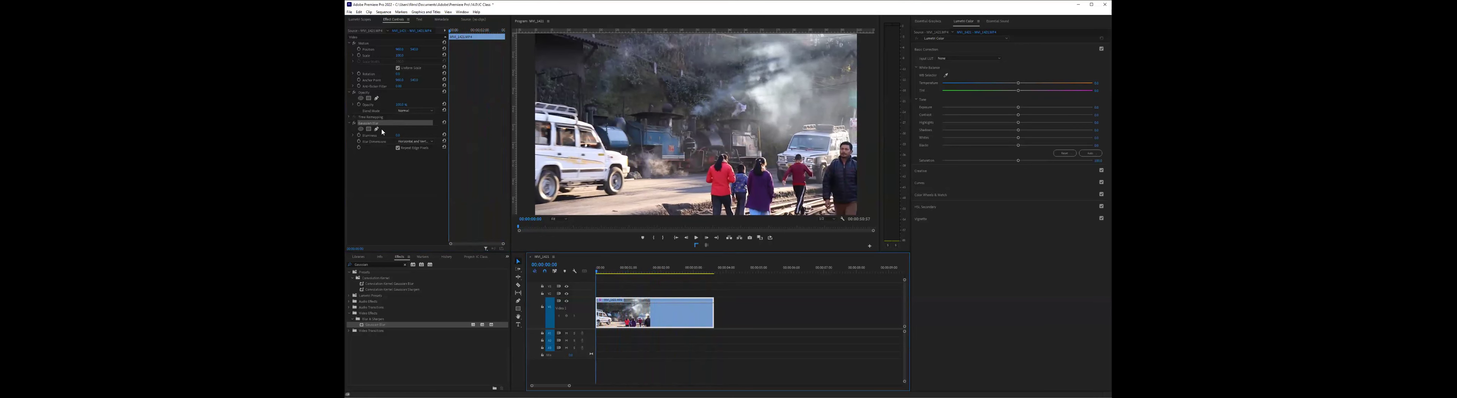
- Try progressively stronger Blurriness values on the first clip's Gaussian Blur and bring the image back to sharp
{"action": "key", "text": "="}
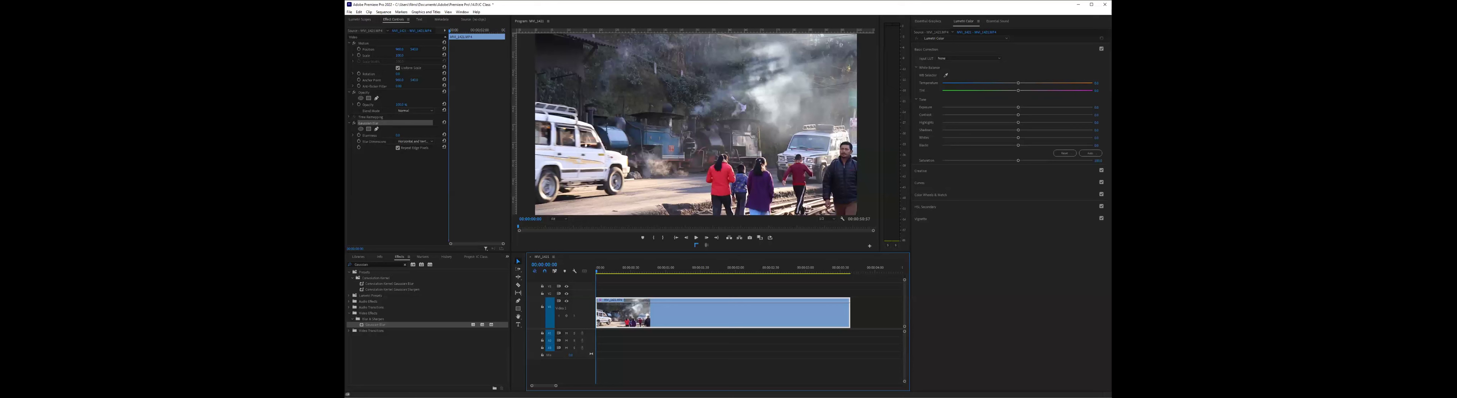
{"action": "left_click", "coordinate": [397, 135]}
{"action": "mouse_move", "coordinate": [398, 135]}
{"action": "left_mouse_down"}
{"action": "mouse_move", "coordinate": [486, 135]}
{"action": "mouse_move", "coordinate": [398, 135]}
{"action": "mouse_move", "coordinate": [422, 135]}
{"action": "left_mouse_up"}
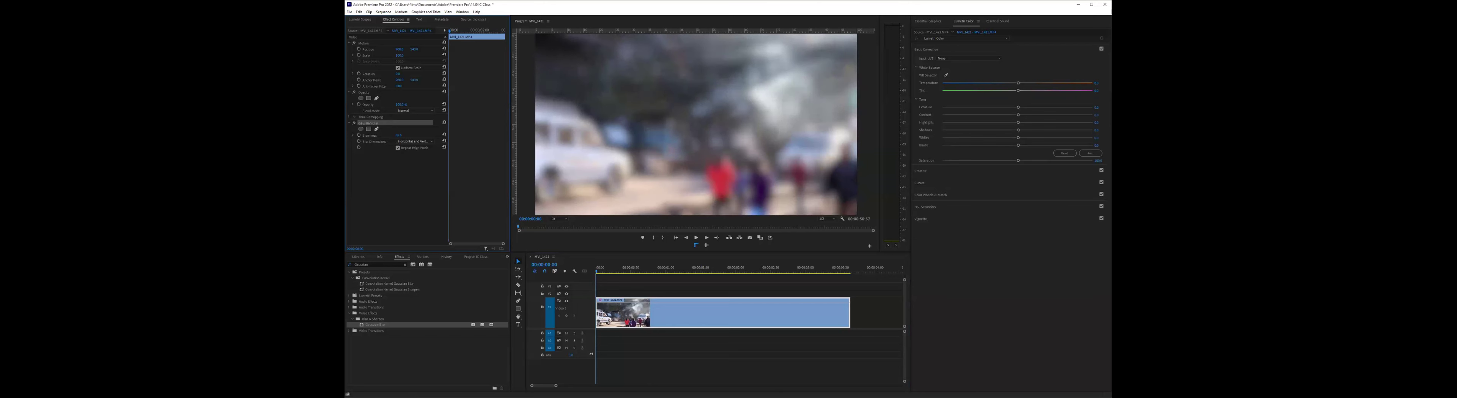
{"action": "left_click_drag", "start_coordinate": [422, 135], "coordinate": [490, 135]}
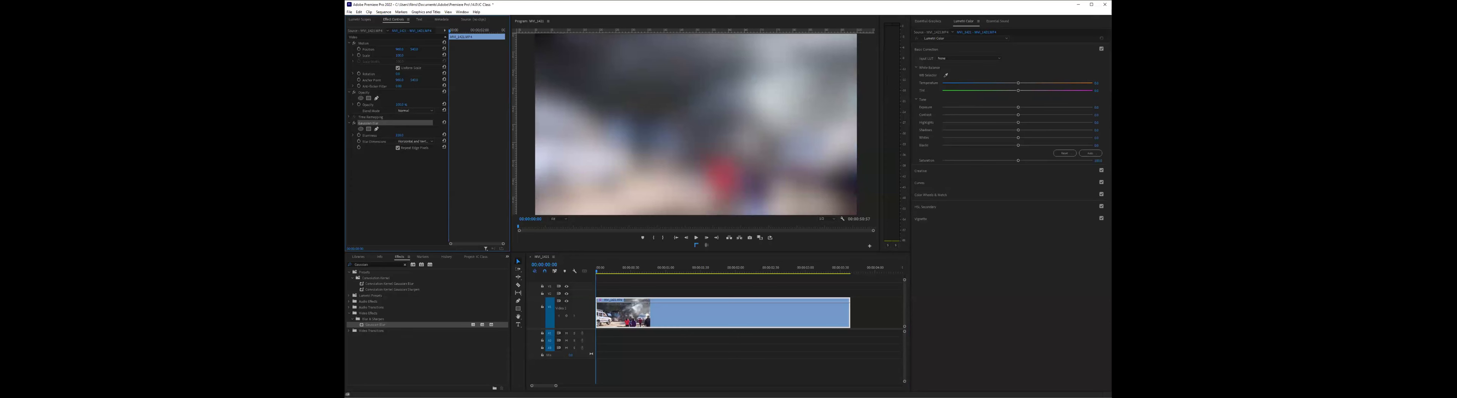
{"action": "left_click_drag", "start_coordinate": [460, 135], "coordinate": [554, 135]}
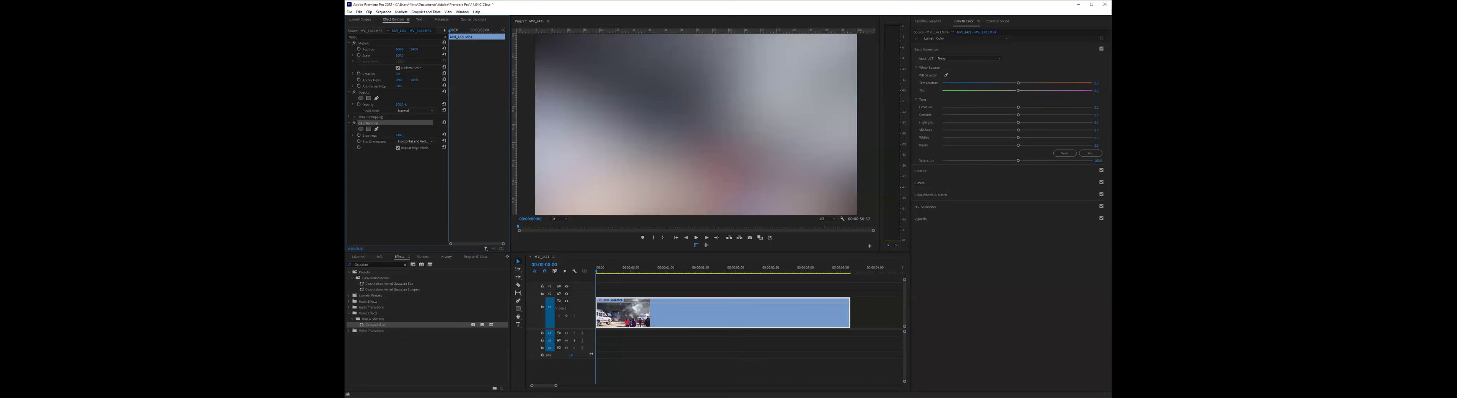
{"action": "left_click_drag", "start_coordinate": [554, 135], "coordinate": [405, 136]}
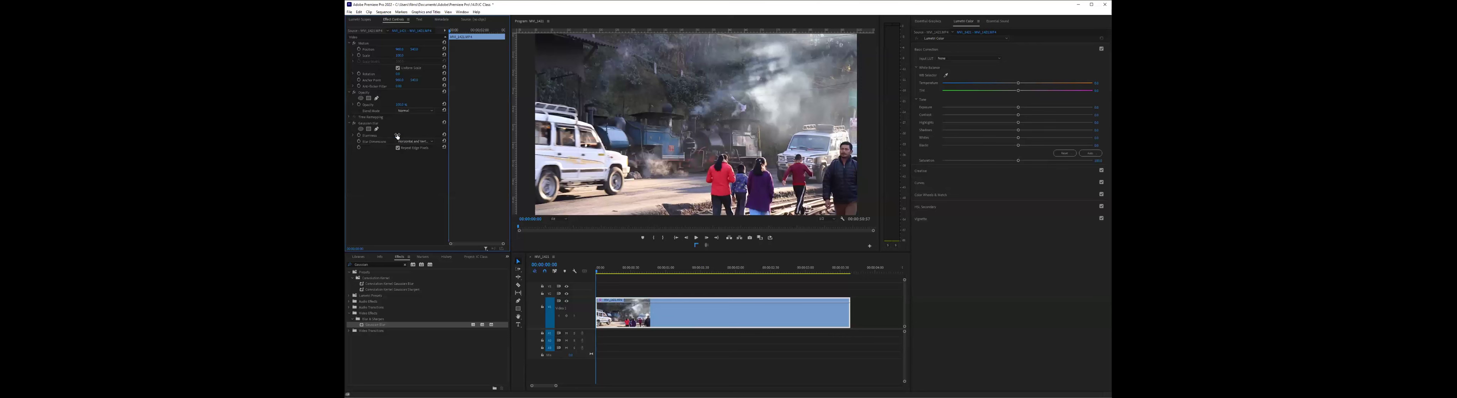
{"action": "key", "text": "ctrl+z"}
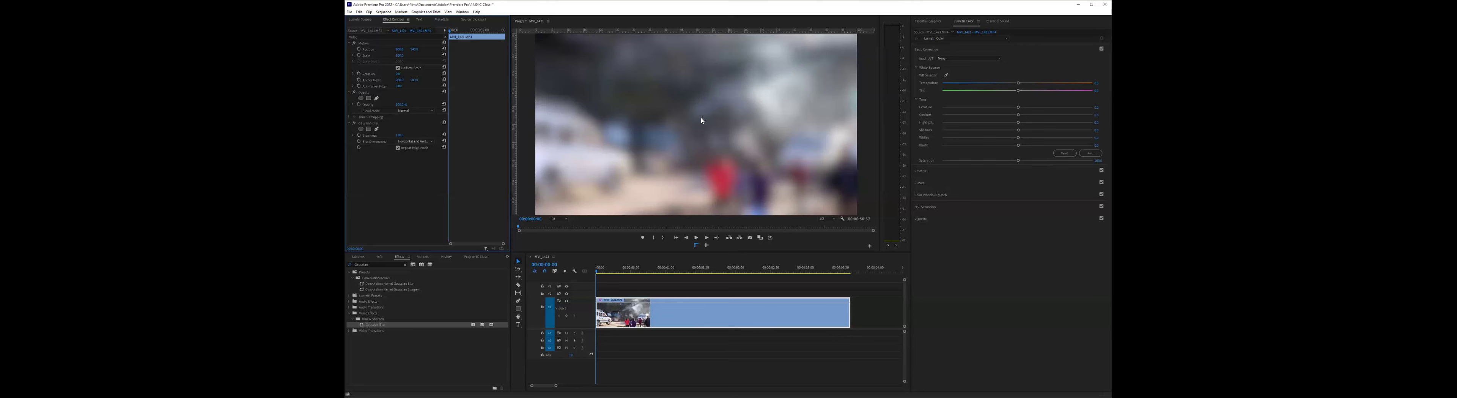
{"action": "key", "text": "ctrl+shift+z"}
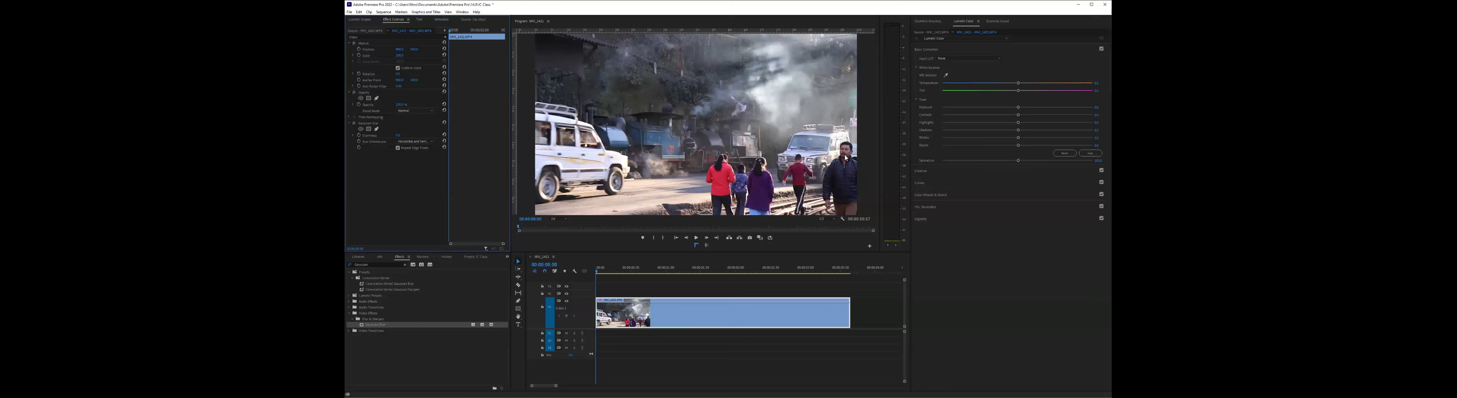
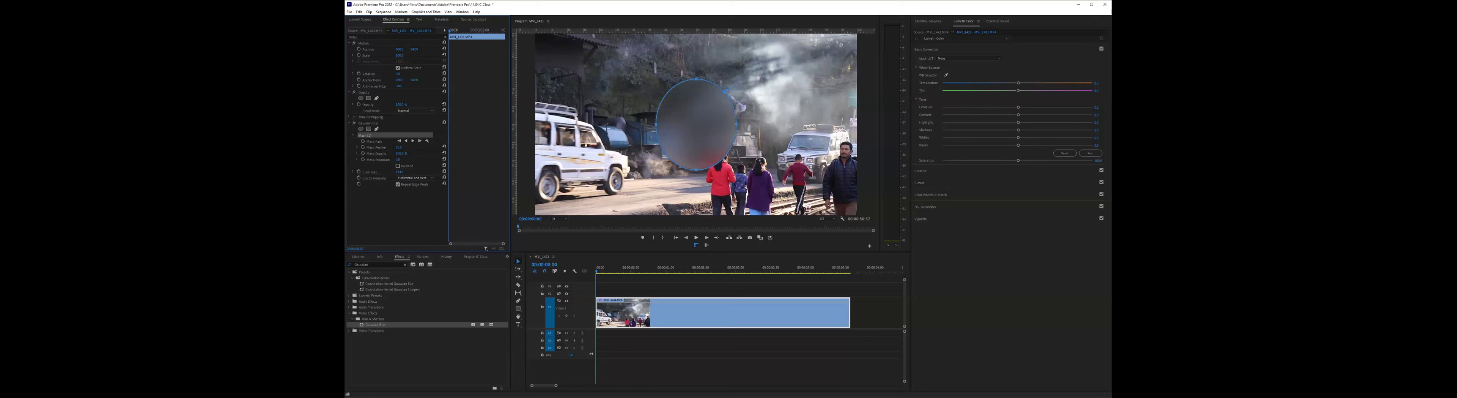
- Undo the last Blurriness increase, then move the Gaussian Blur's ellipse mask over the man in the dark jacket and shrink it to about head size
{"action": "key", "text": "ctrl+z"}
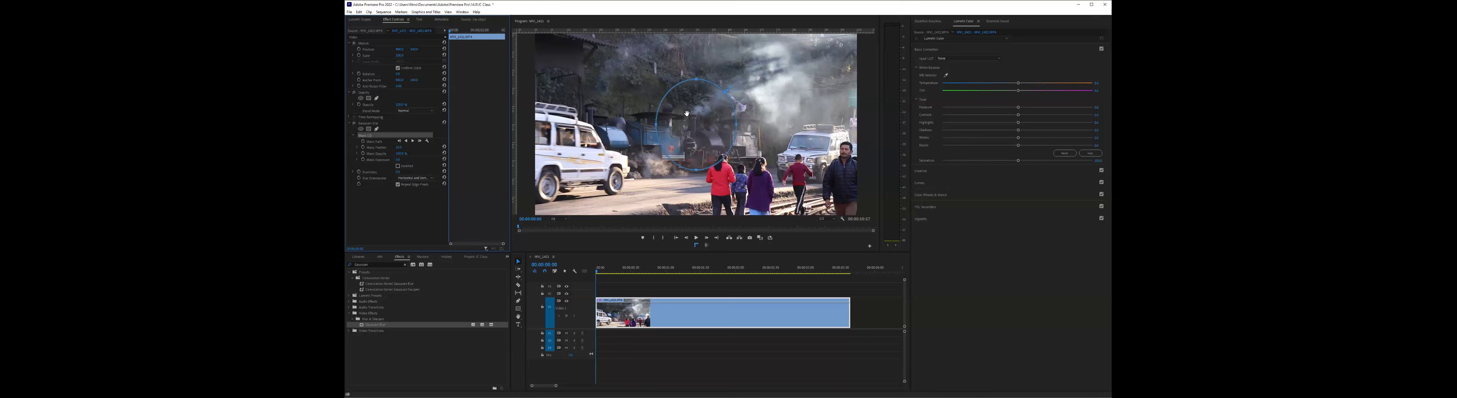
{"action": "left_click_drag", "start_coordinate": [687, 114], "coordinate": [806, 153]}
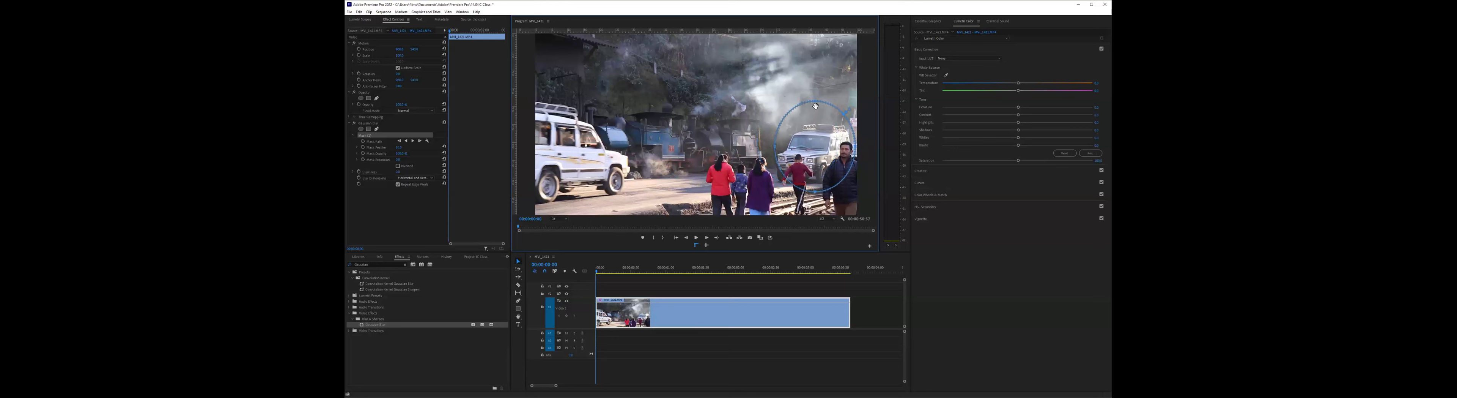
{"action": "left_click_drag", "start_coordinate": [817, 119], "coordinate": [814, 171]}
{"action": "left_click_drag", "start_coordinate": [819, 195], "coordinate": [819, 159]}
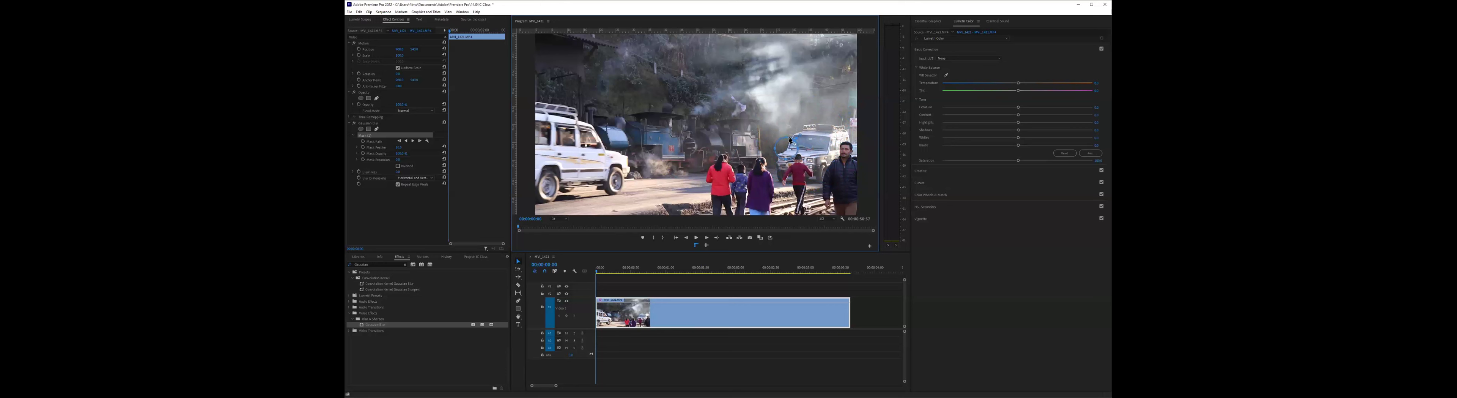
{"action": "left_click_drag", "start_coordinate": [782, 151], "coordinate": [842, 153]}
- Enlarge the preview around the man in the dark jacket and fit the ellipse mask over his face
{"action": "left_click", "coordinate": [563, 220]}
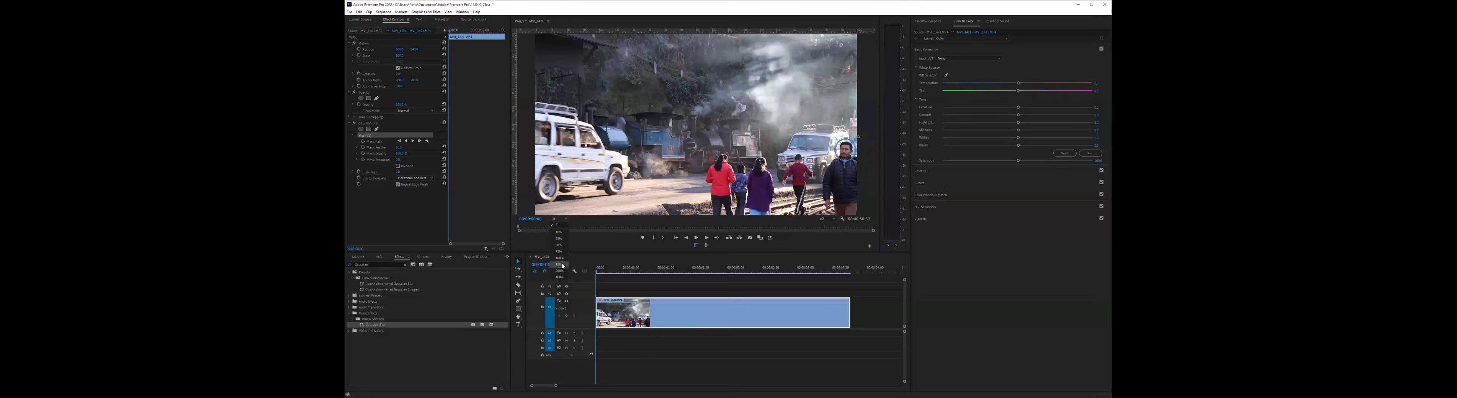
{"action": "left_click", "coordinate": [560, 264]}
{"action": "left_click_drag", "start_coordinate": [736, 212], "coordinate": [834, 213]}
{"action": "scroll", "coordinate": [832, 211], "scroll_direction": "down", "scroll_amount": 1}
{"action": "scroll", "coordinate": [834, 198], "scroll_direction": "down", "scroll_amount": 2}
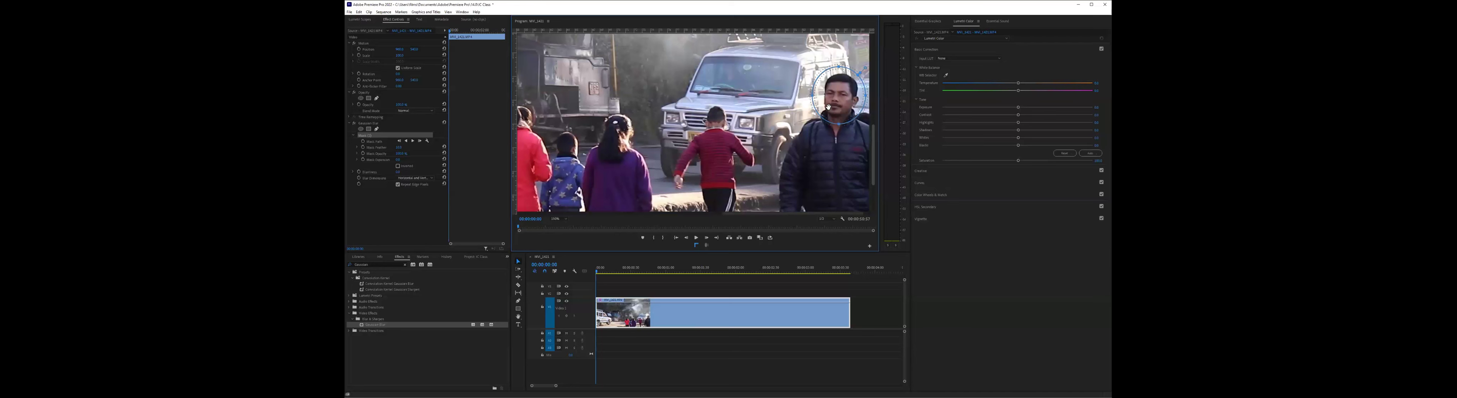
{"action": "scroll", "coordinate": [829, 106], "scroll_direction": "right", "scroll_amount": 1}
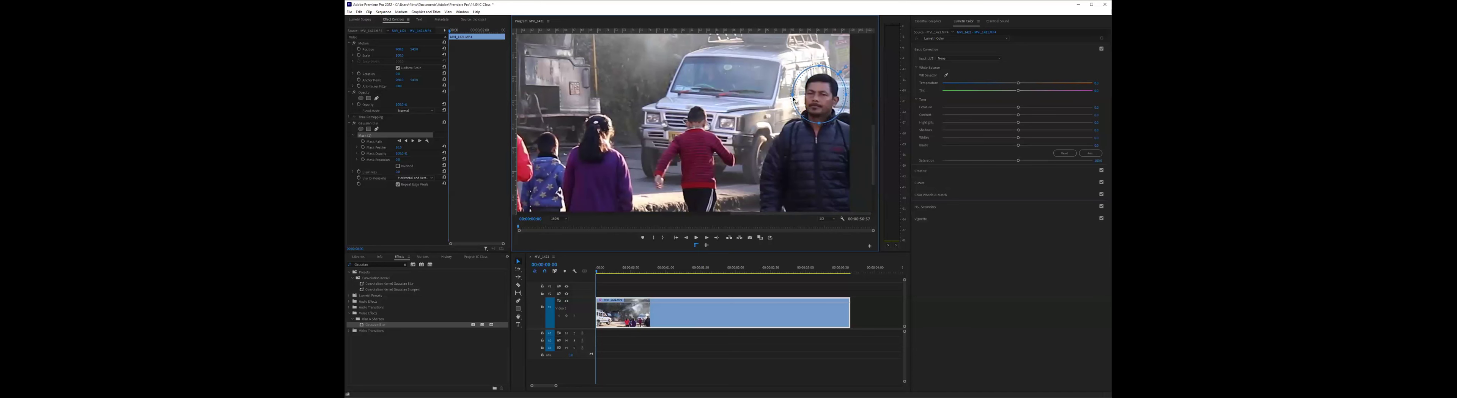
- Fit the whole frame in the preview and raise the Gaussian Blur's Blurriness until the masked face is obscured
{"action": "left_click", "coordinate": [559, 219]}
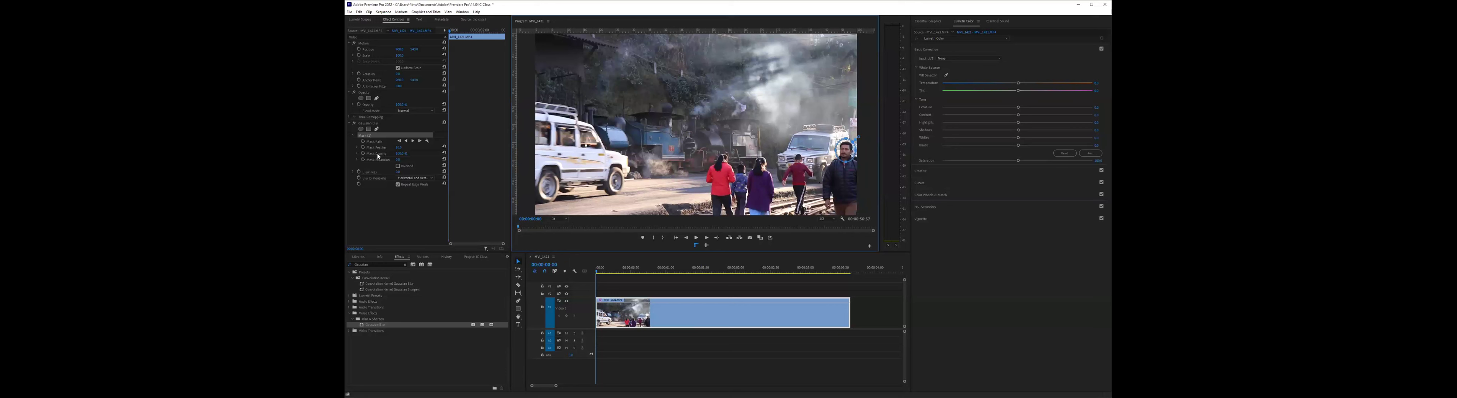
{"action": "left_click_drag", "start_coordinate": [398, 172], "coordinate": [413, 172]}
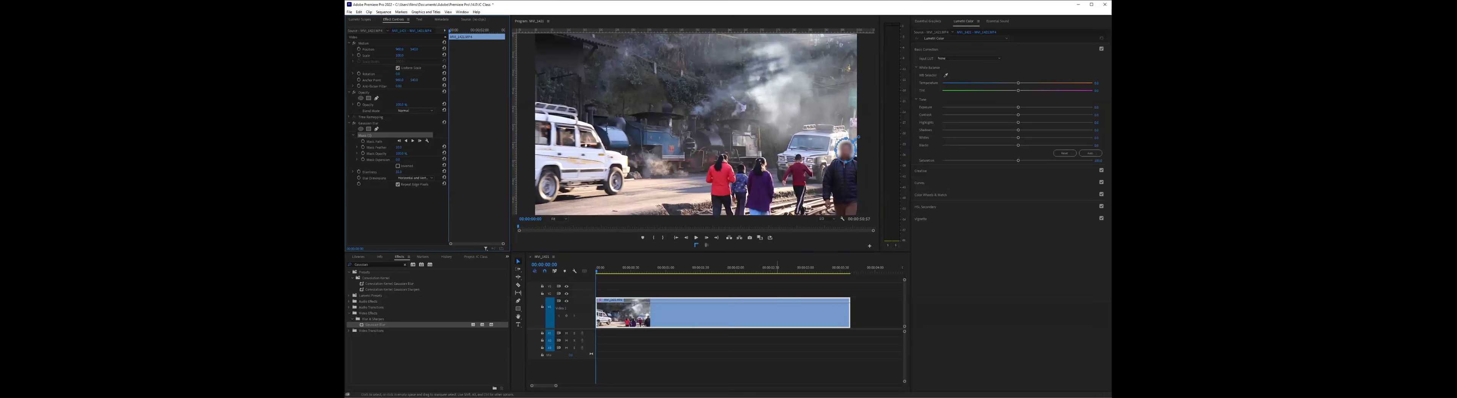
{"action": "left_click", "coordinate": [797, 292]}
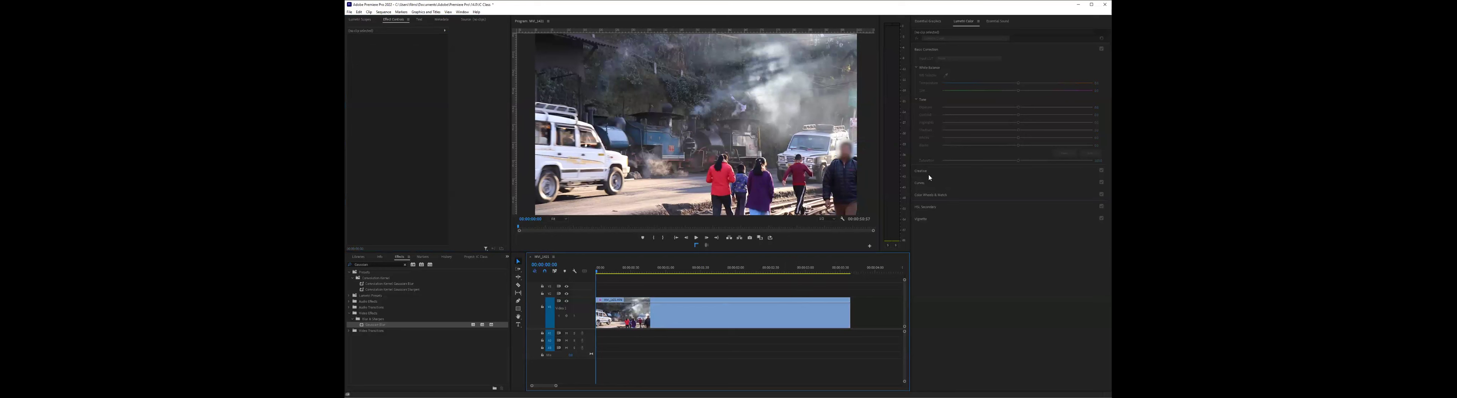
- Play the clip several times from its start to examine how the blur mask sits against the moving man
{"action": "left_click", "coordinate": [696, 238]}
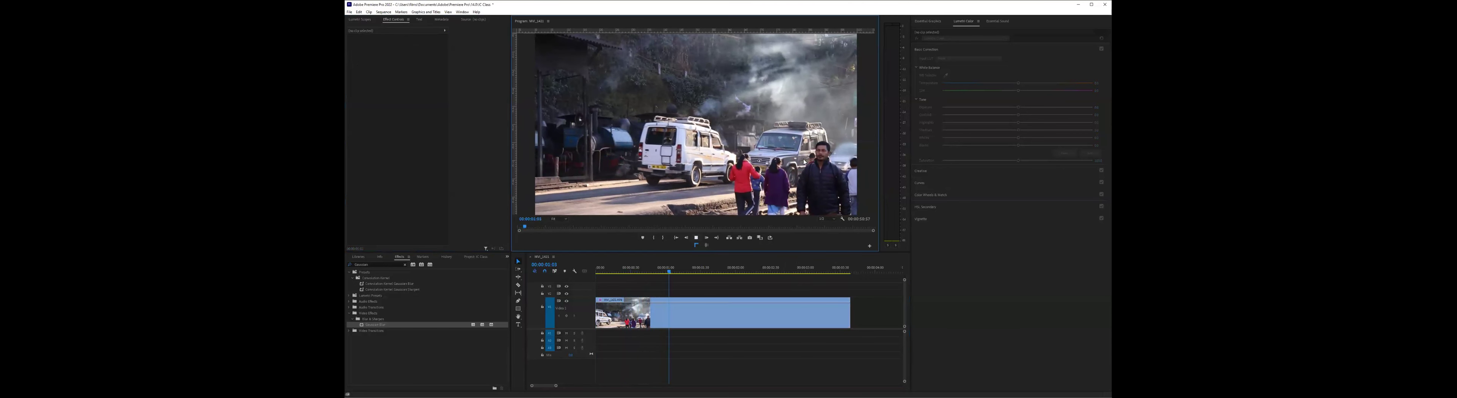
{"action": "left_click", "coordinate": [737, 272]}
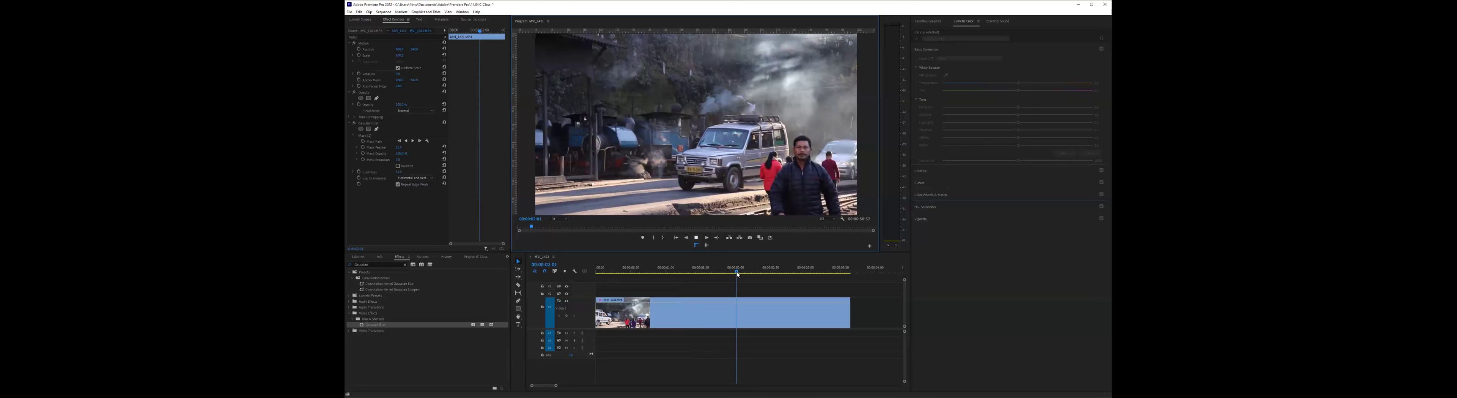
{"action": "left_click", "coordinate": [615, 296]}
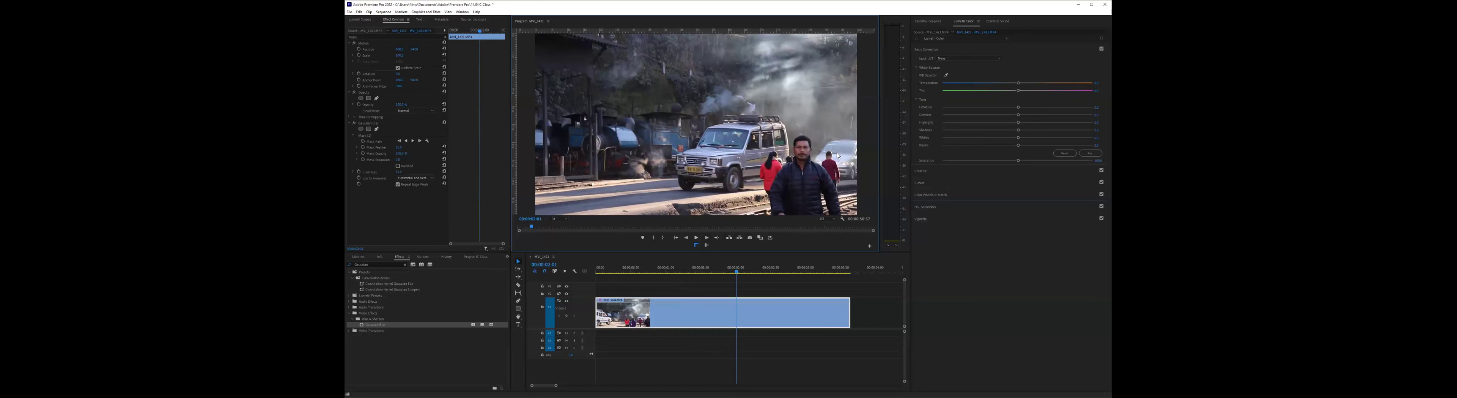
{"action": "key", "text": "j"}
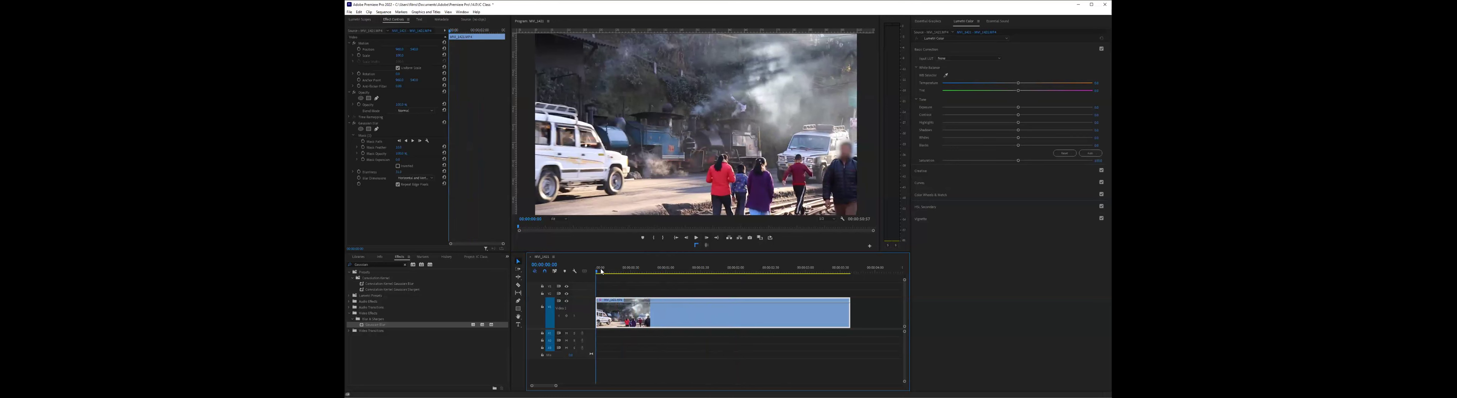
{"action": "key", "text": "space"}
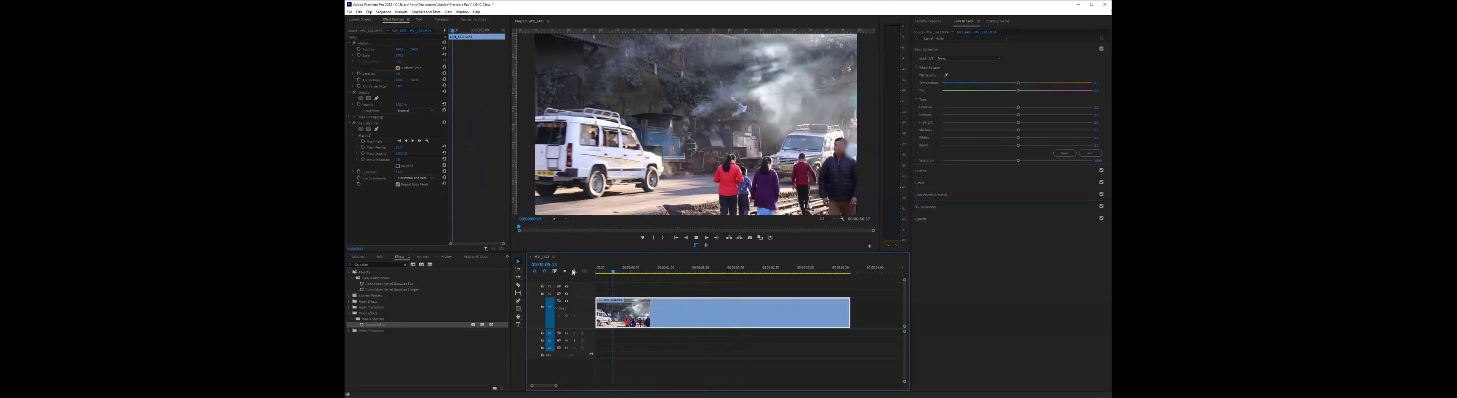
{"action": "key", "text": "space"}
{"action": "left_click_drag", "start_coordinate": [627, 269], "coordinate": [596, 269]}
{"action": "key", "text": "space"}
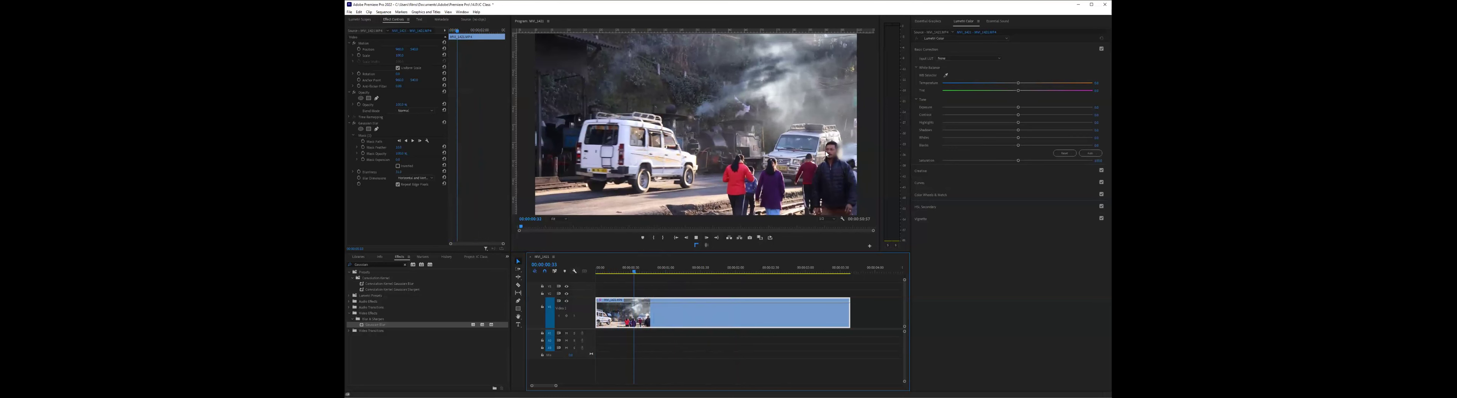
{"action": "key", "text": "Home"}
{"action": "key", "text": "space"}
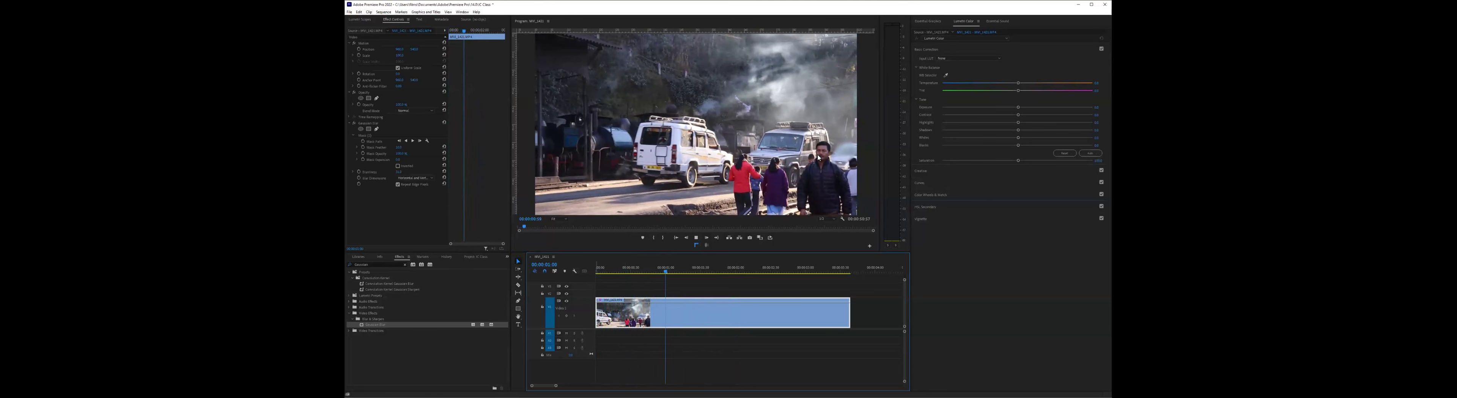
{"action": "key", "text": "space"}
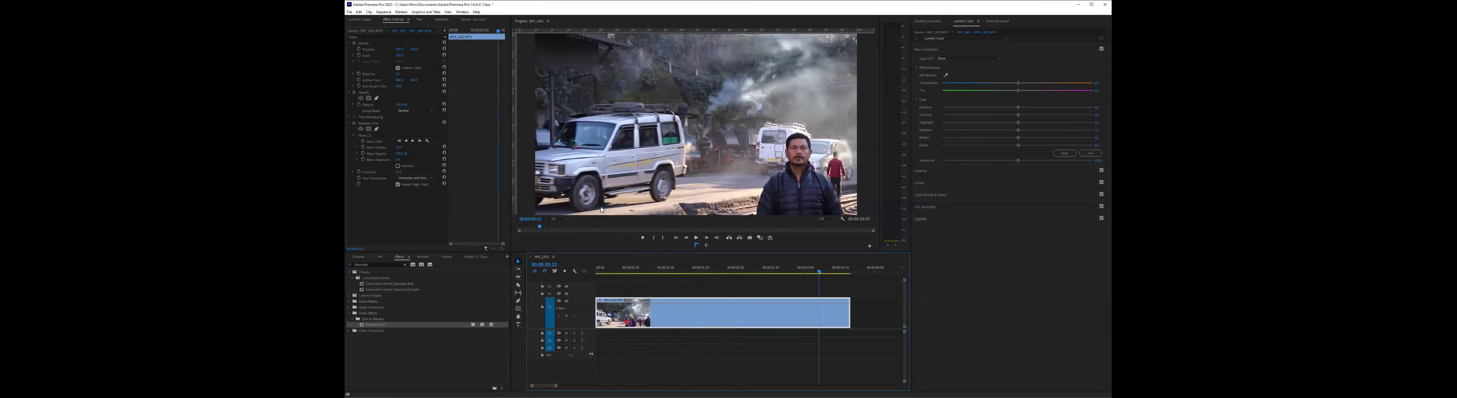
{"action": "key", "text": "Home"}
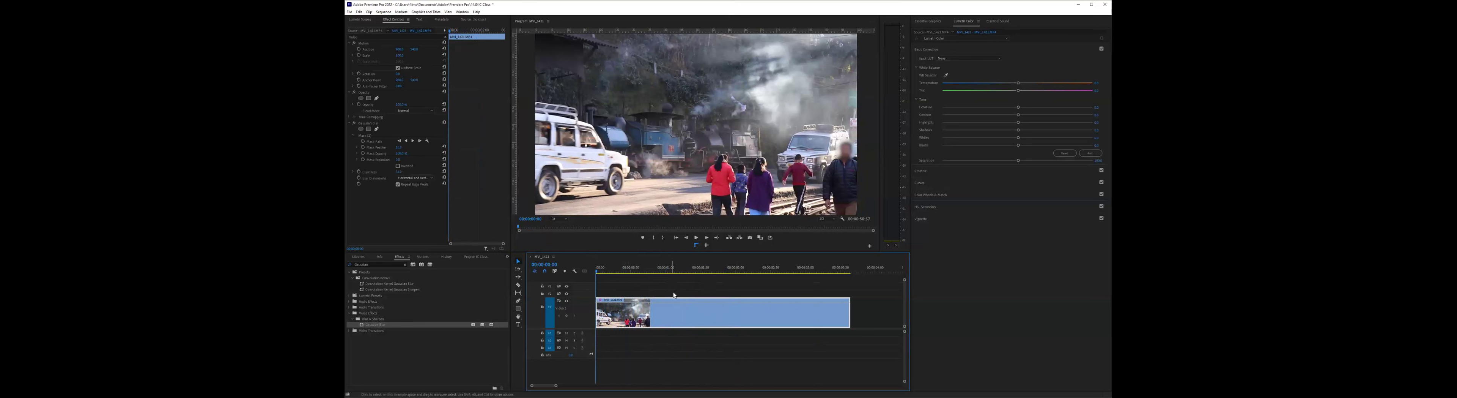
- Track the Gaussian Blur mask's path forward through the clip so it follows the man's face
{"action": "left_click", "coordinate": [376, 136]}
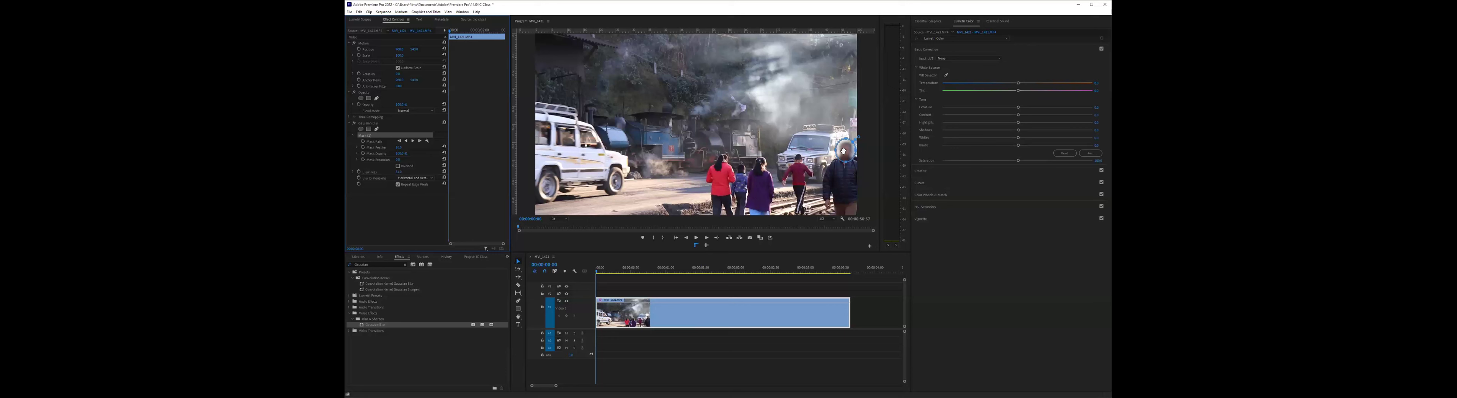
{"action": "left_click", "coordinate": [380, 142]}
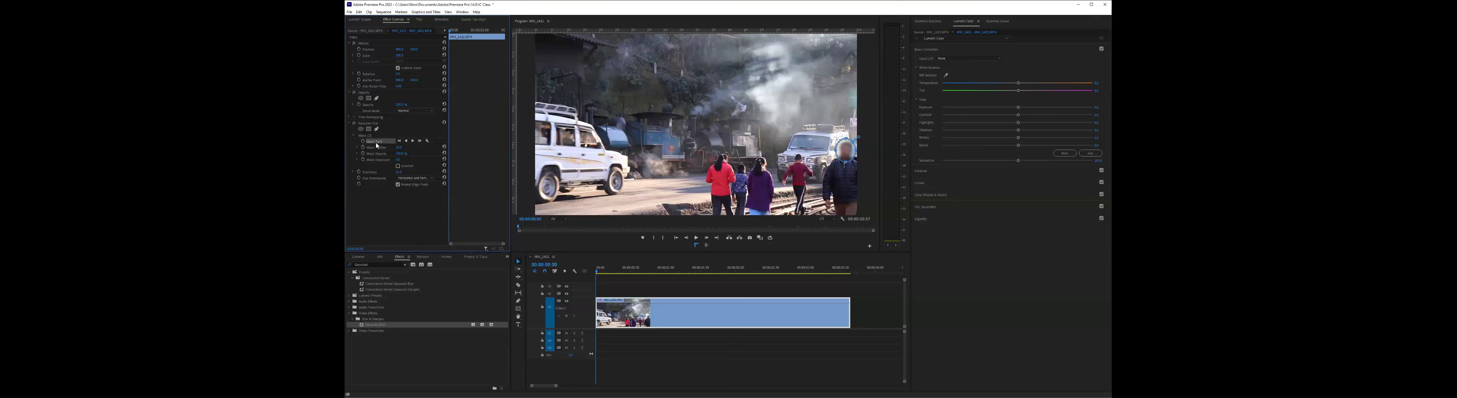
{"action": "left_click", "coordinate": [413, 141]}
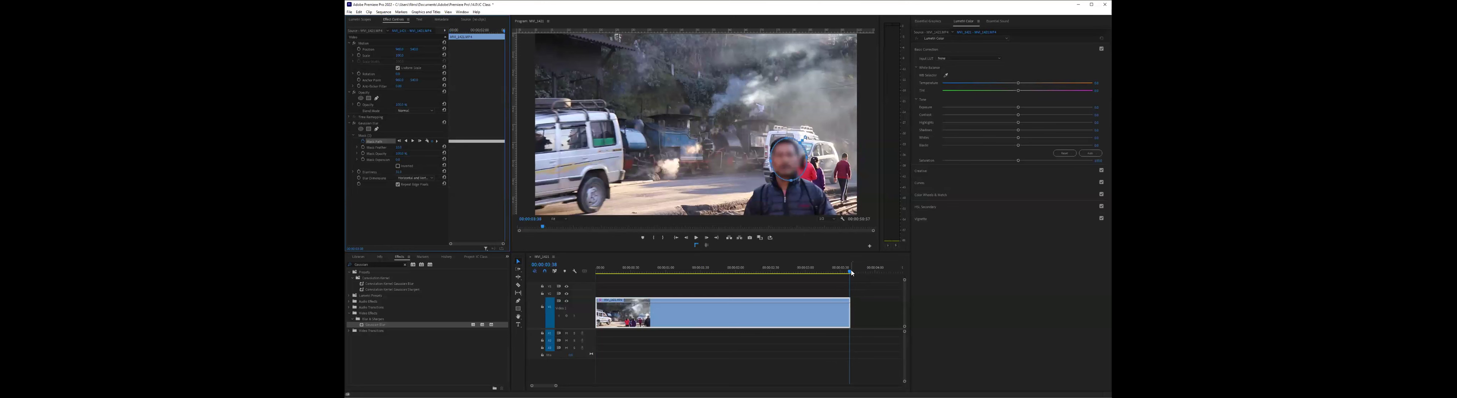
- Scrub and step through the clip from start to end to check the tracked face blur
{"action": "left_click", "coordinate": [835, 272]}
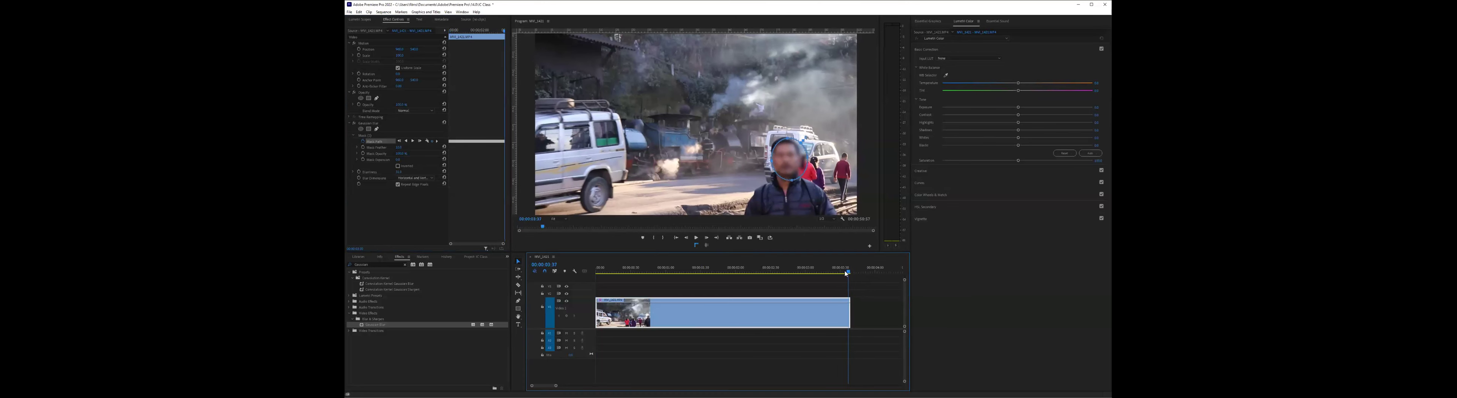
{"action": "left_click_drag", "start_coordinate": [829, 275], "coordinate": [583, 303]}
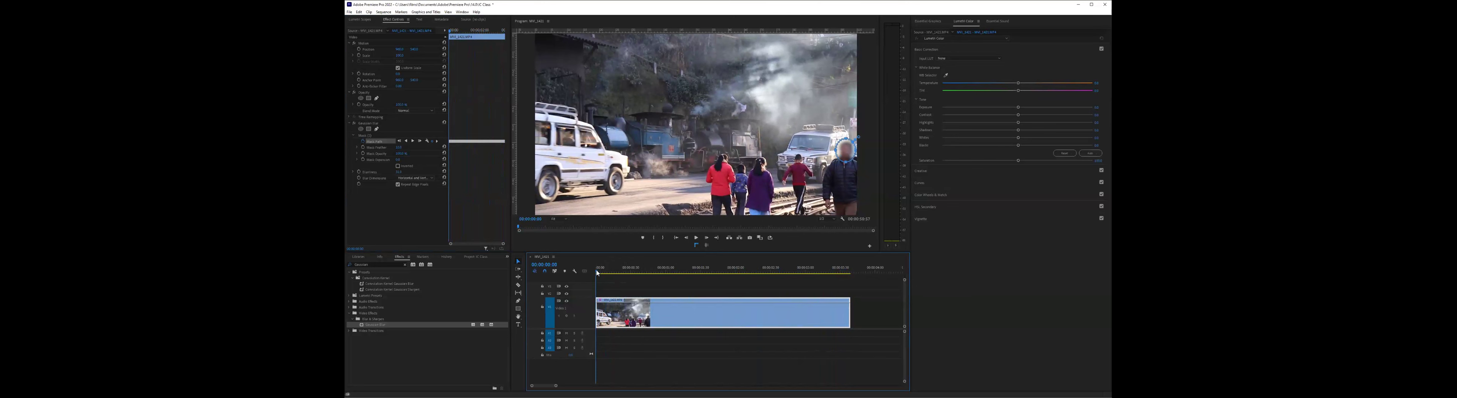
{"action": "left_click", "coordinate": [626, 281]}
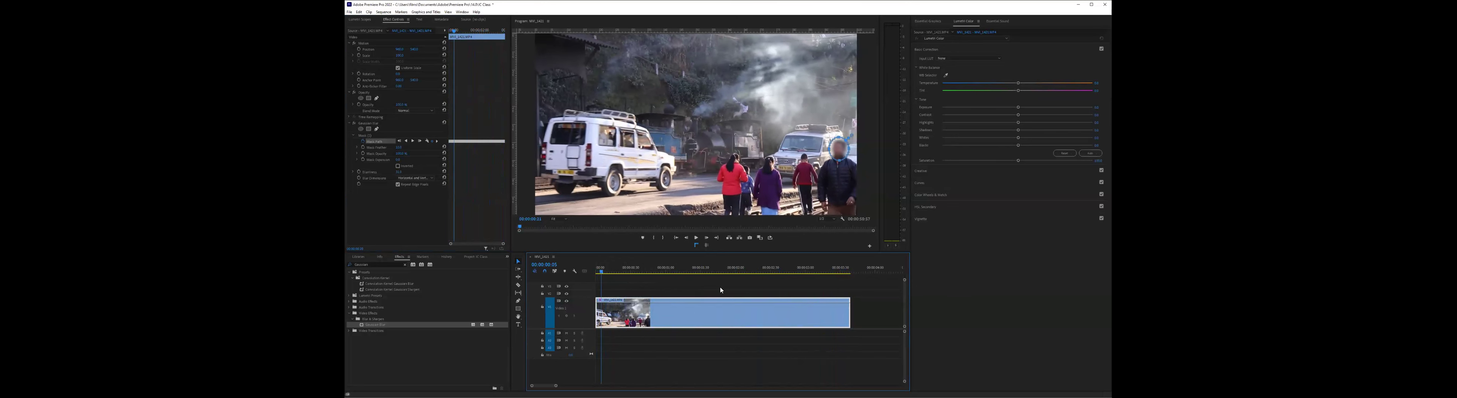
{"action": "key", "text": "Right"}
{"action": "key", "text": "Right"}
{"action": "key", "text": "Right"}
{"action": "key", "text": "Right"}
{"action": "key", "text": "Right"}
{"action": "key", "text": "Right"}
{"action": "key", "text": "Right"}
{"action": "key", "text": "Right"}
{"action": "key", "text": "Right"}
{"action": "key", "text": "Right"}
{"action": "key", "text": "Right"}
{"action": "key", "text": "Right"}
{"action": "key", "text": "Right"}
{"action": "key", "text": "Right"}
{"action": "key", "text": "Right"}
{"action": "key", "text": "Right"}
{"action": "key", "text": "Right"}
{"action": "key", "text": "Right"}
{"action": "key", "text": "Right"}
{"action": "key", "text": "Right"}
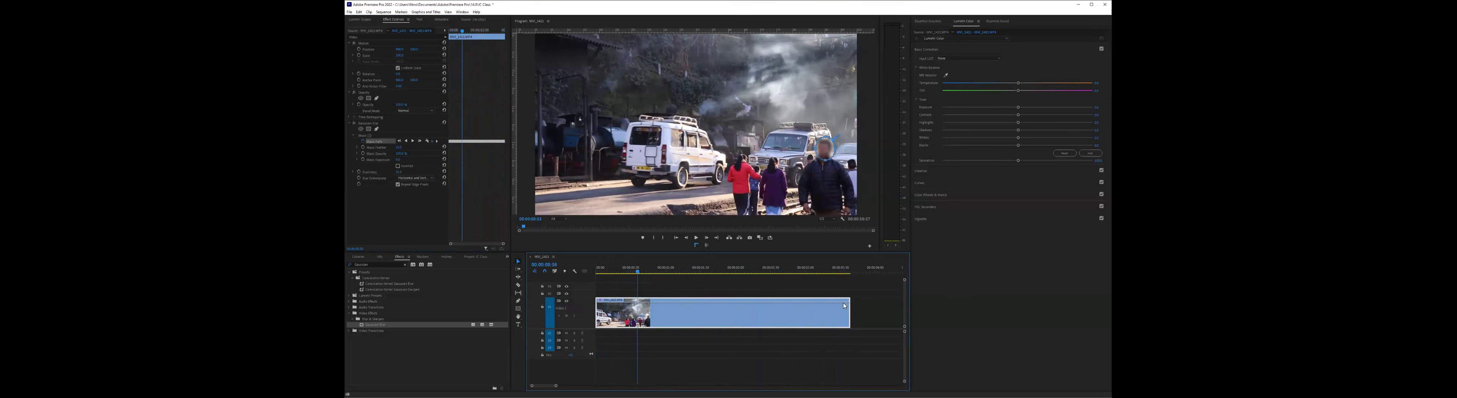
{"action": "key", "text": "Right"}
{"action": "key", "text": "Right"}
{"action": "key", "text": "Right"}
{"action": "key", "text": "Right"}
{"action": "key", "text": "Right"}
{"action": "key", "text": "Right"}
{"action": "key", "text": "Right"}
{"action": "key", "text": "Right"}
{"action": "key", "text": "Right"}
{"action": "key", "text": "Right"}
{"action": "key", "text": "Right"}
{"action": "key", "text": "Right"}
{"action": "key", "text": "Right"}
{"action": "key", "text": "Right"}
{"action": "key", "text": "Right"}
{"action": "key", "text": "Right"}
{"action": "key", "text": "Right"}
{"action": "key", "text": "Right"}
{"action": "key", "text": "Right"}
{"action": "key", "text": "Right"}
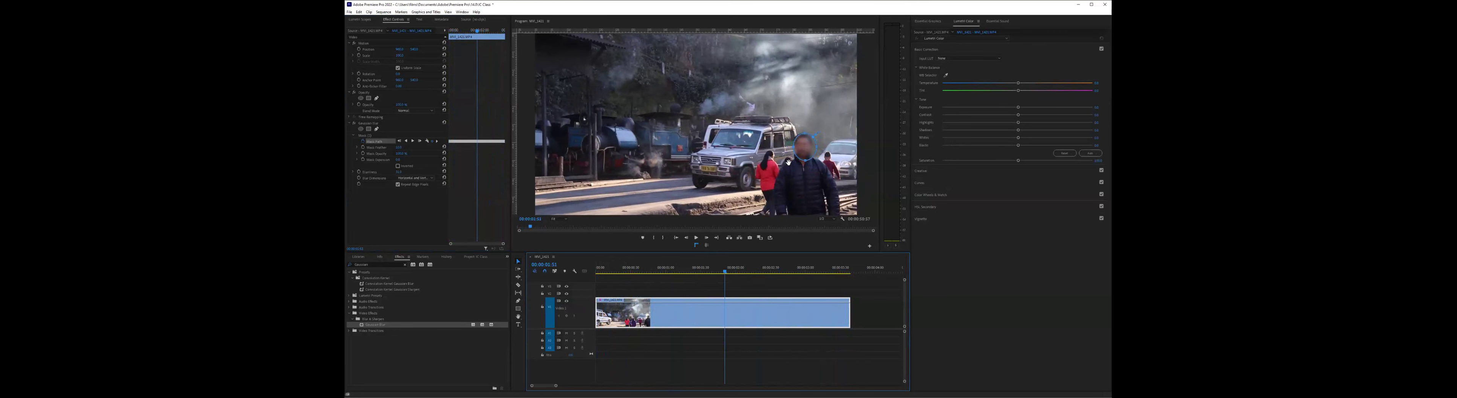
{"action": "key", "text": "Right"}
{"action": "key", "text": "Right"}
{"action": "key", "text": "Right"}
{"action": "key", "text": "Right"}
{"action": "key", "text": "Right"}
{"action": "key", "text": "Right"}
{"action": "key", "text": "Right"}
{"action": "key", "text": "Right"}
{"action": "key", "text": "Right"}
{"action": "key", "text": "Right"}
{"action": "key", "text": "Right"}
{"action": "key", "text": "Right"}
{"action": "key", "text": "Right"}
{"action": "key", "text": "Right"}
{"action": "key", "text": "Right"}
{"action": "key", "text": "Right"}
{"action": "key", "text": "Right"}
{"action": "key", "text": "Right"}
{"action": "key", "text": "Right"}
{"action": "key", "text": "Right"}
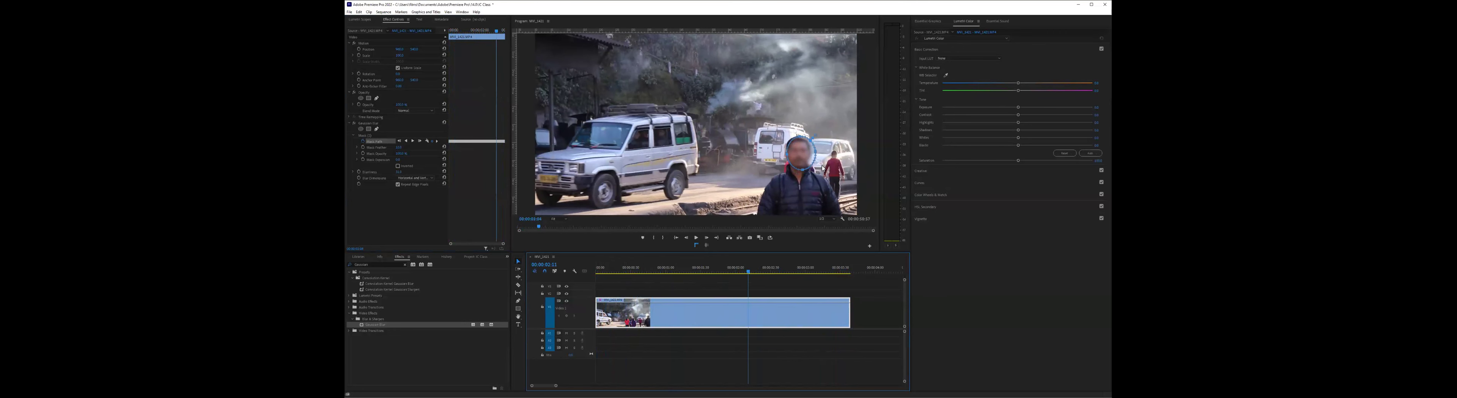
{"action": "key", "text": "Right"}
{"action": "key", "text": "Right"}
{"action": "key", "text": "Right"}
{"action": "key", "text": "Right"}
{"action": "key", "text": "Right"}
{"action": "key", "text": "Right"}
{"action": "key", "text": "Right"}
{"action": "key", "text": "Right"}
{"action": "key", "text": "Right"}
{"action": "key", "text": "Right"}
{"action": "key", "text": "Right"}
{"action": "key", "text": "Right"}
{"action": "key", "text": "Right"}
{"action": "key", "text": "Right"}
{"action": "key", "text": "Right"}
{"action": "key", "text": "Right"}
{"action": "key", "text": "Right"}
{"action": "key", "text": "Right"}
{"action": "key", "text": "Right"}
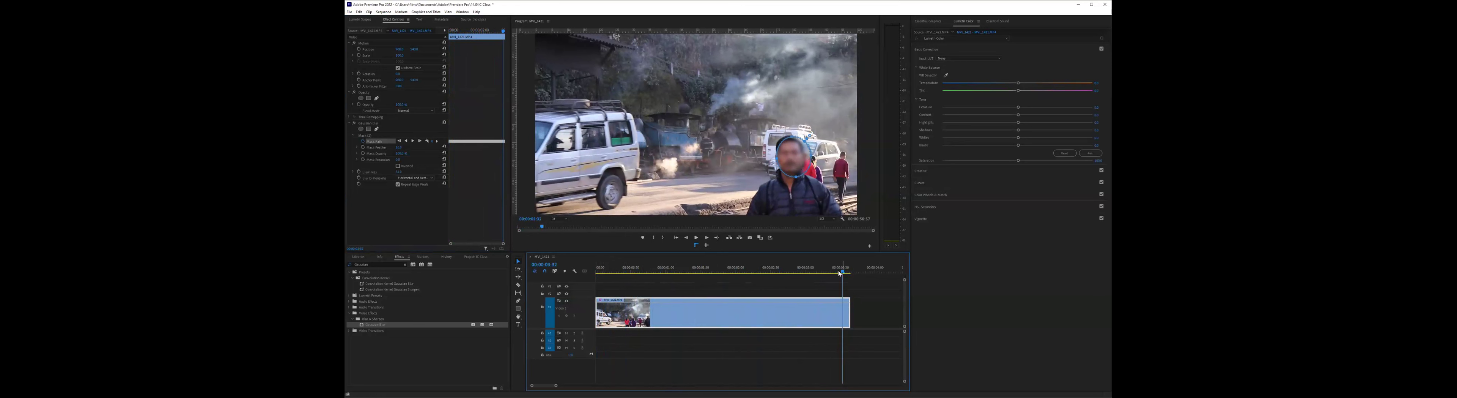
- Increase the Gaussian Blur mask's Expansion and Feather to cover the whole face with softer edges
{"action": "left_click", "coordinate": [398, 161]}
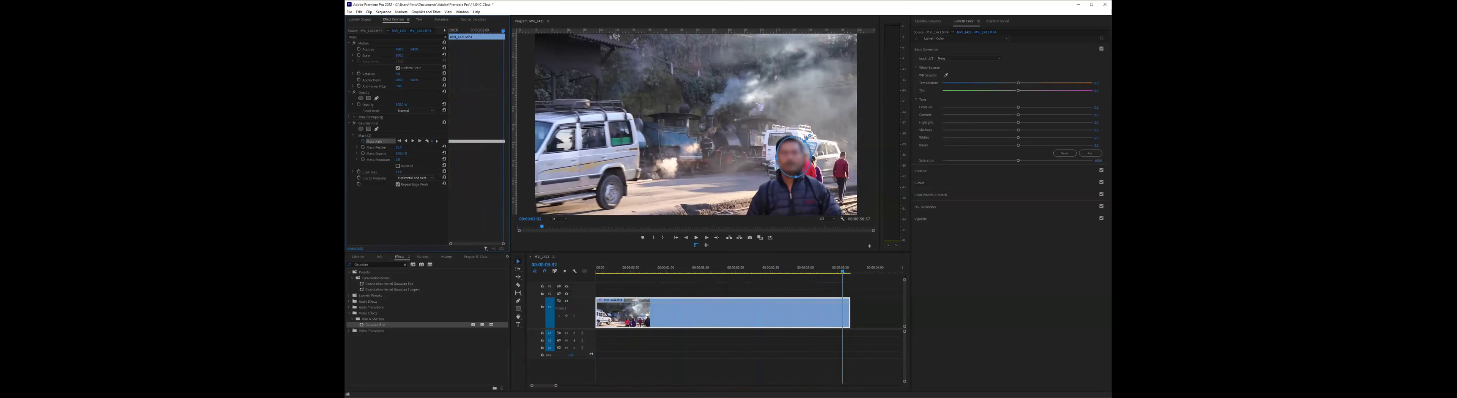
{"action": "mouse_move", "coordinate": [399, 160]}
{"action": "left_mouse_down"}
{"action": "mouse_move", "coordinate": [431, 160]}
{"action": "mouse_move", "coordinate": [408, 160]}
{"action": "left_mouse_up"}
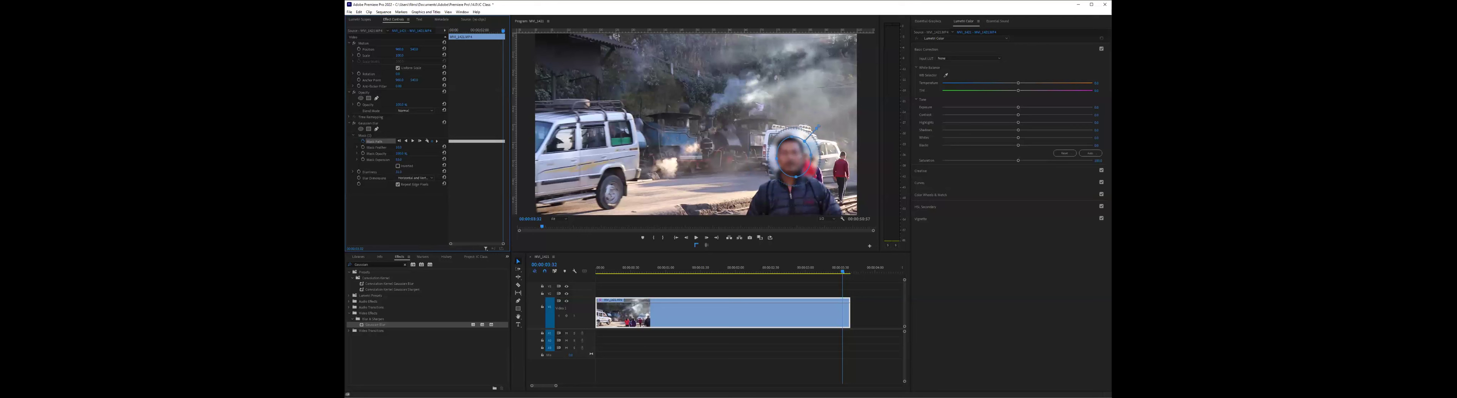
{"action": "left_click_drag", "start_coordinate": [399, 147], "coordinate": [413, 147]}
{"action": "left_click", "coordinate": [796, 353]}
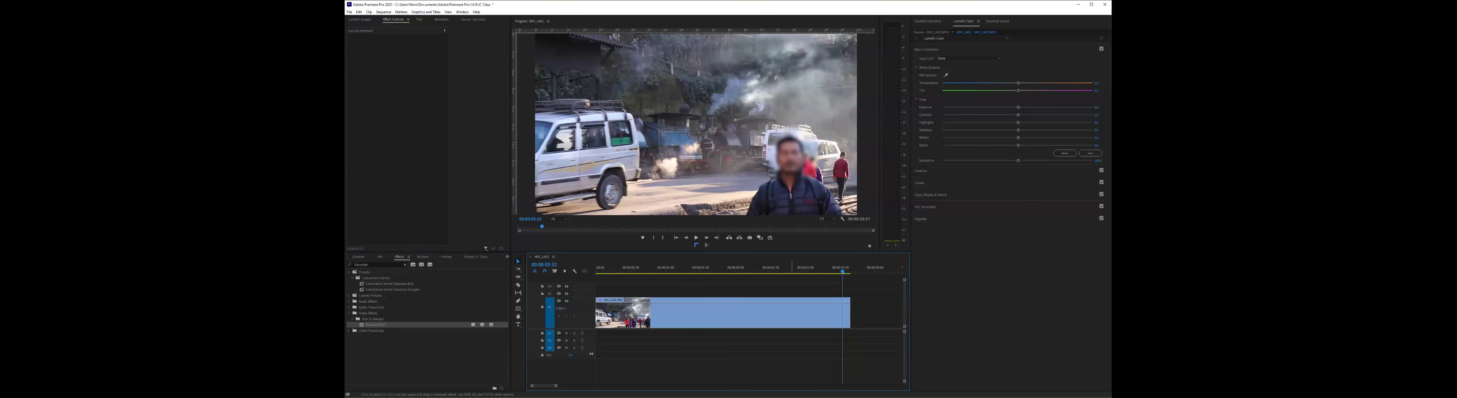
{"action": "left_click", "coordinate": [793, 315]}
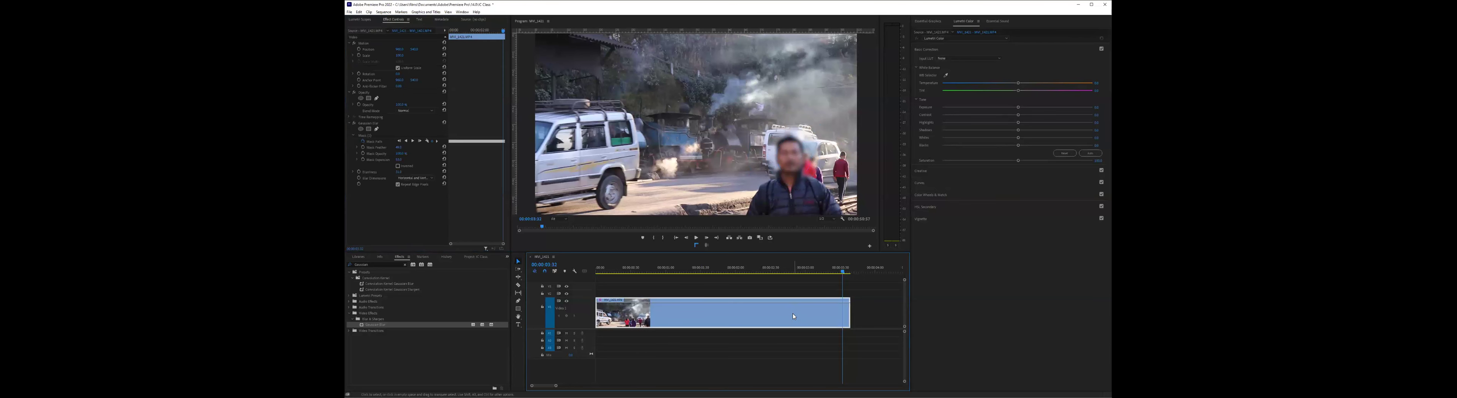
- Review the tracked face blur, raise the Gaussian Blur's Blurriness further, and replay the clip from its start
{"action": "key", "text": "j"}
{"action": "key", "text": "j"}
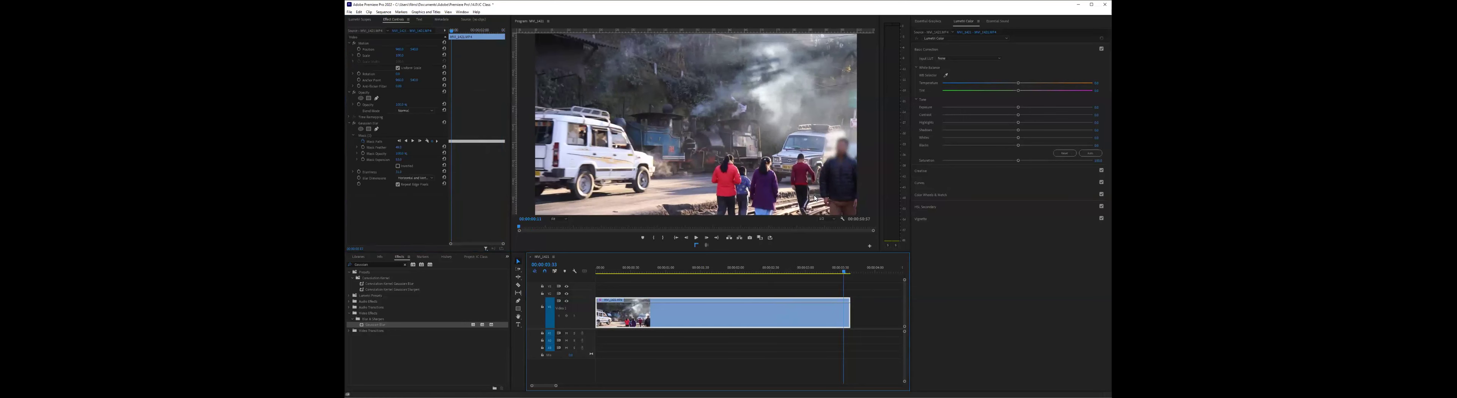
{"action": "key", "text": "l"}
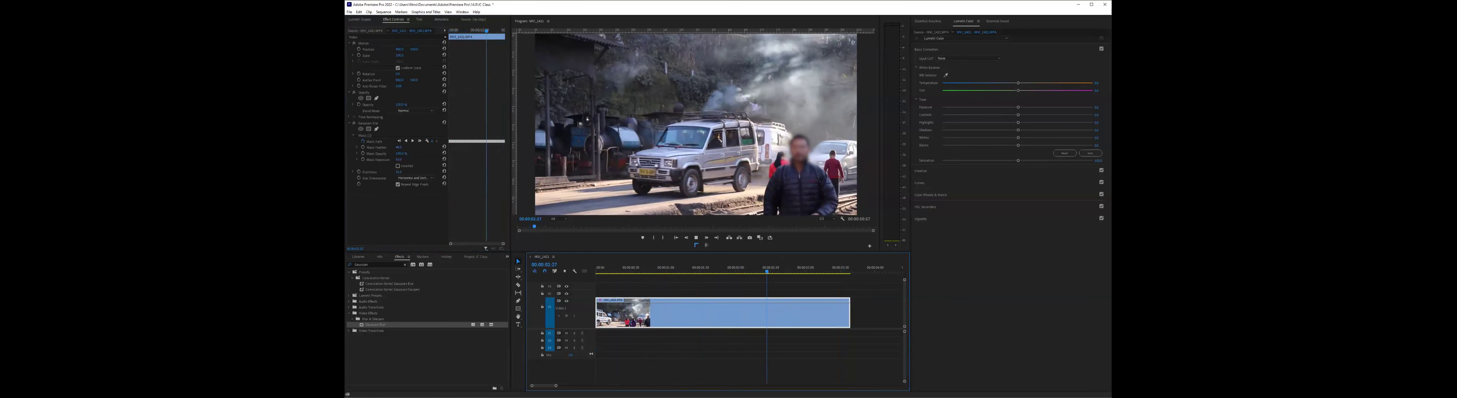
{"action": "key", "text": "k"}
{"action": "left_click_drag", "start_coordinate": [398, 172], "coordinate": [413, 171]}
{"action": "left_click_drag", "start_coordinate": [788, 271], "coordinate": [596, 272]}
{"action": "key", "text": "space"}
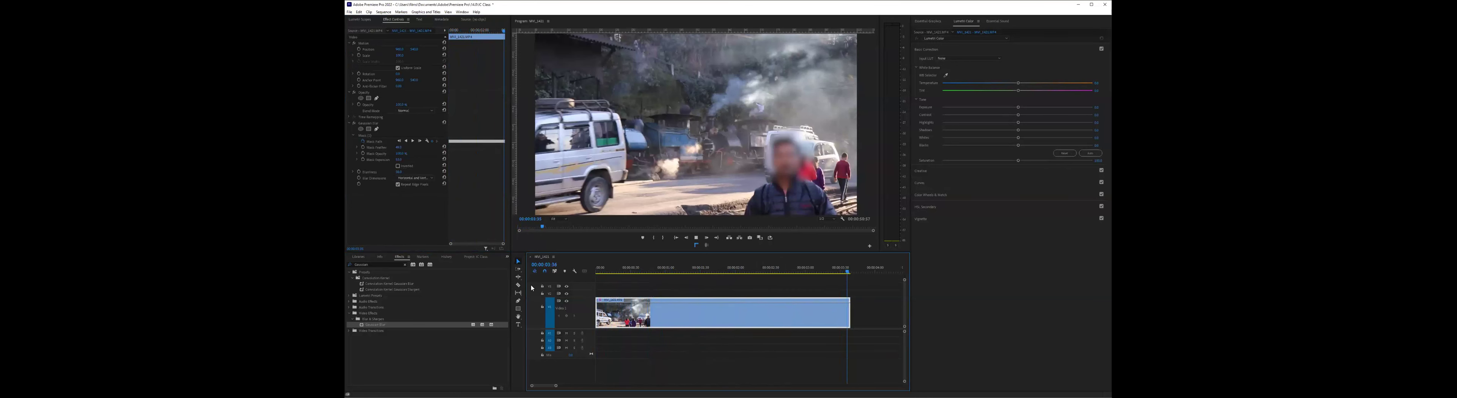
- Replay the first clip several times from its start and scrub near its end to examine the tracked face blur
{"action": "key", "text": "Home"}
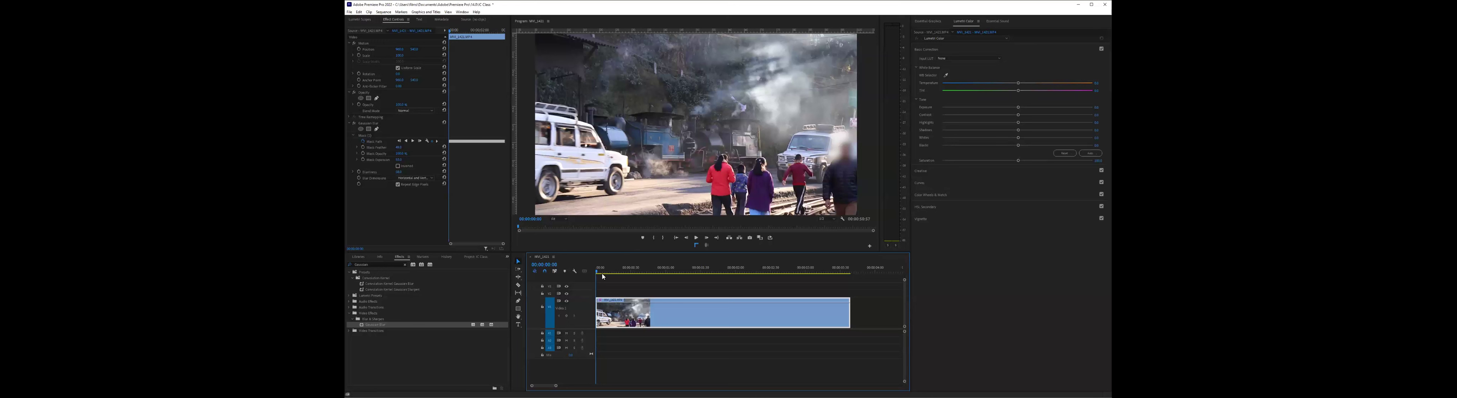
{"action": "key", "text": "space"}
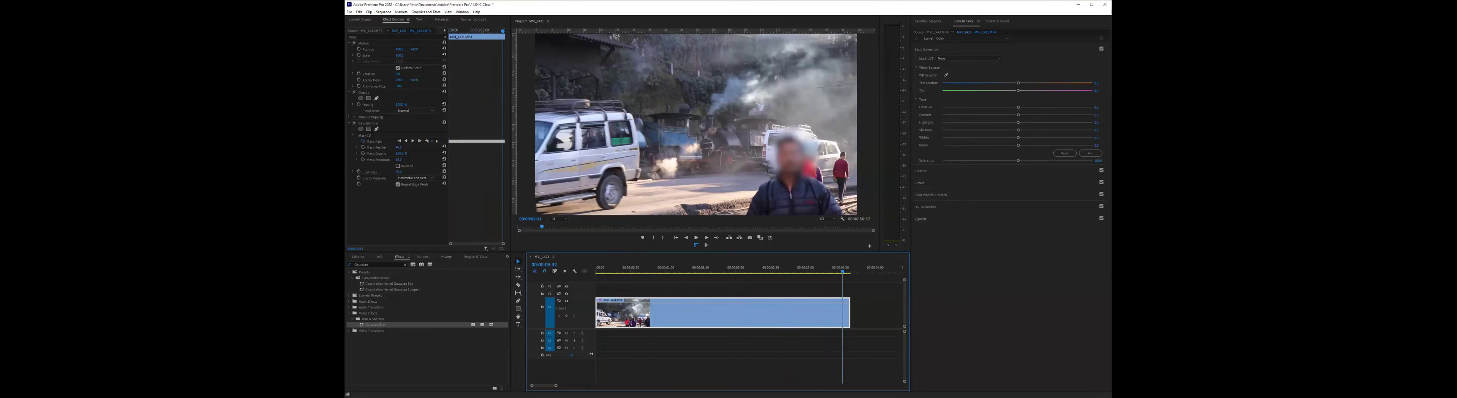
{"action": "left_click_drag", "start_coordinate": [842, 271], "coordinate": [797, 272]}
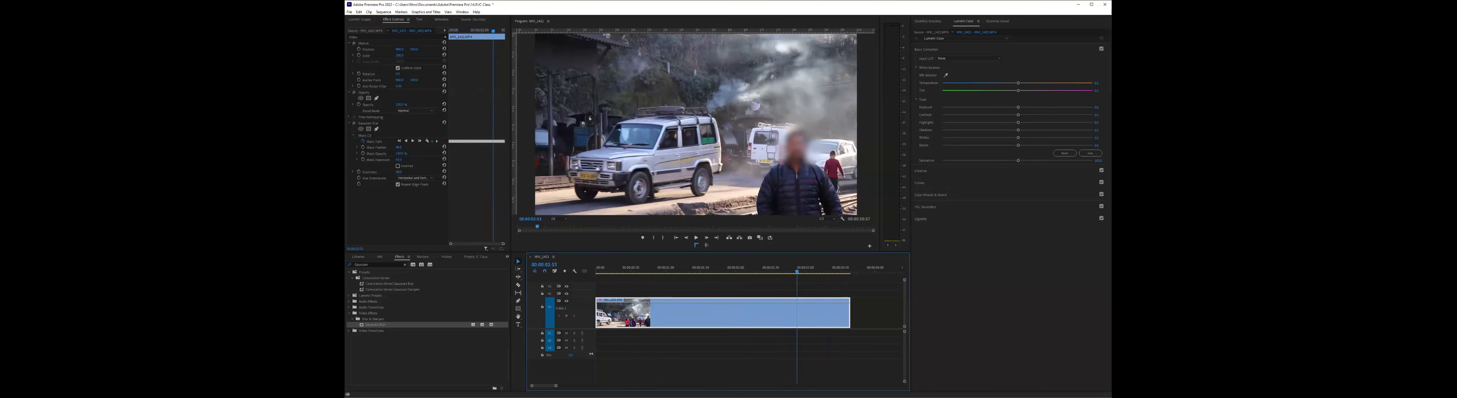
{"action": "key", "text": "Home"}
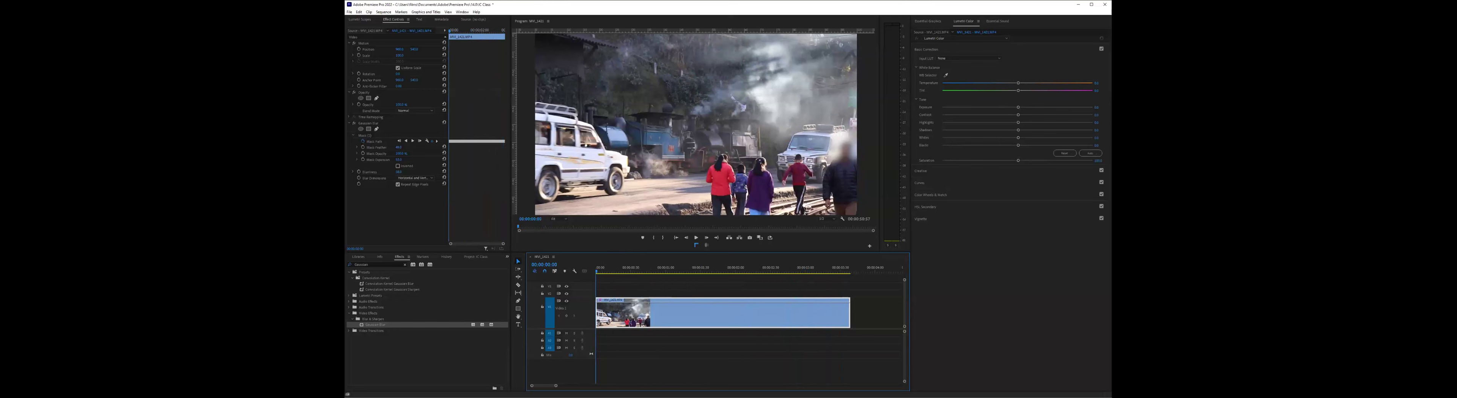
{"action": "key", "text": "space"}
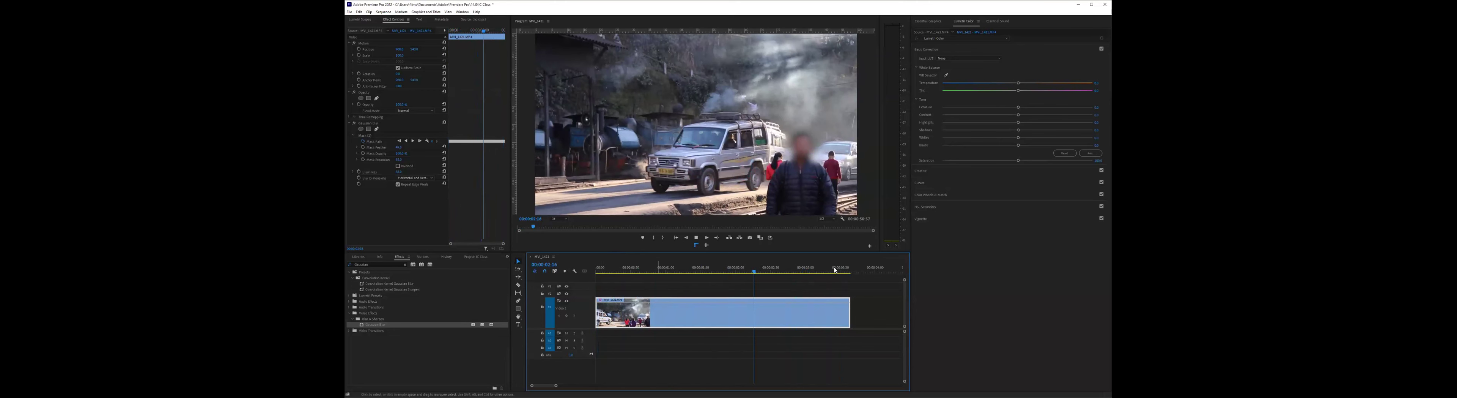
{"action": "key", "text": "space"}
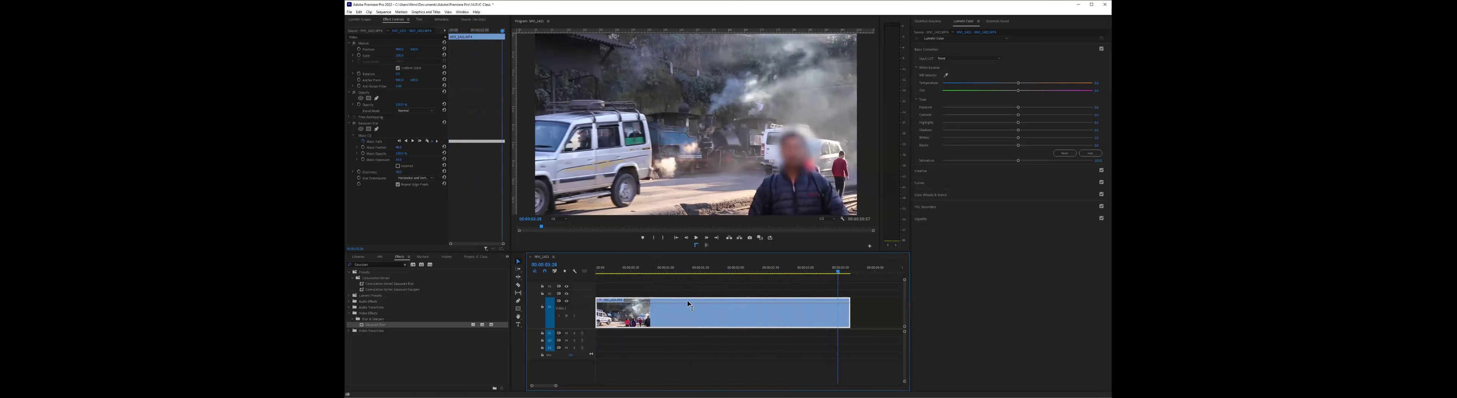
{"action": "key", "text": "Home"}
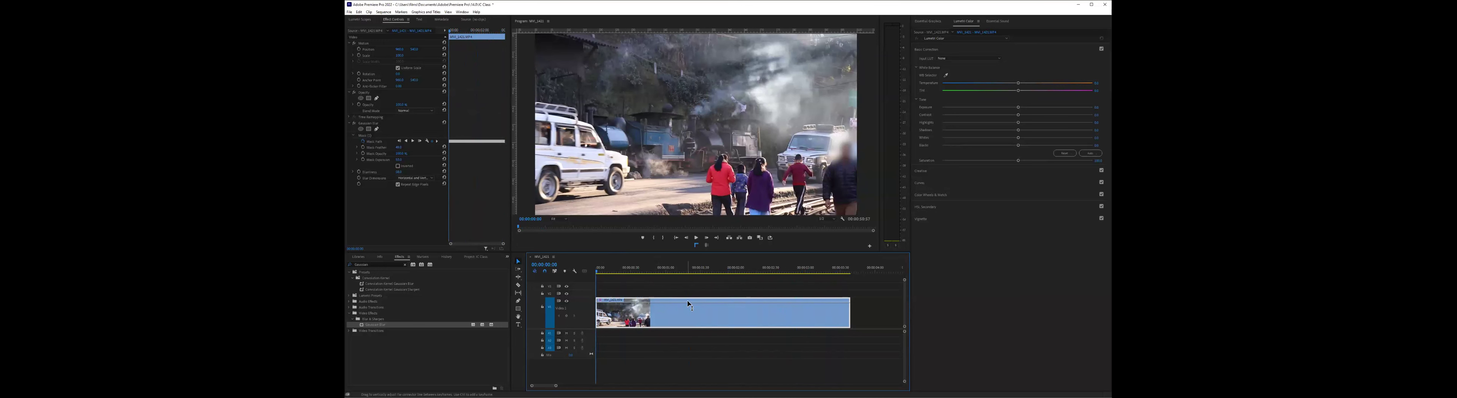
{"action": "key", "text": "space"}
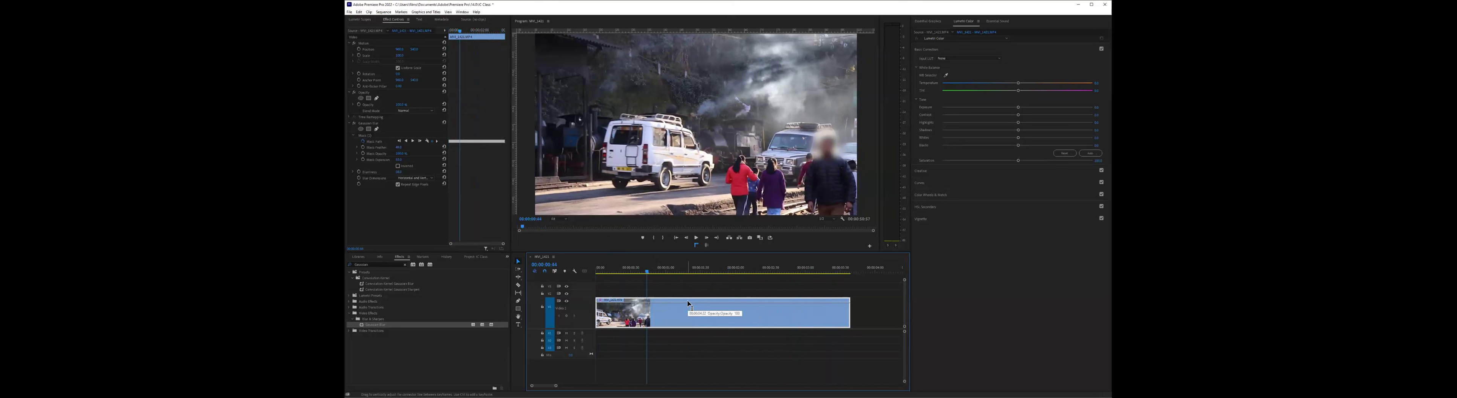
{"action": "key", "text": "Home"}
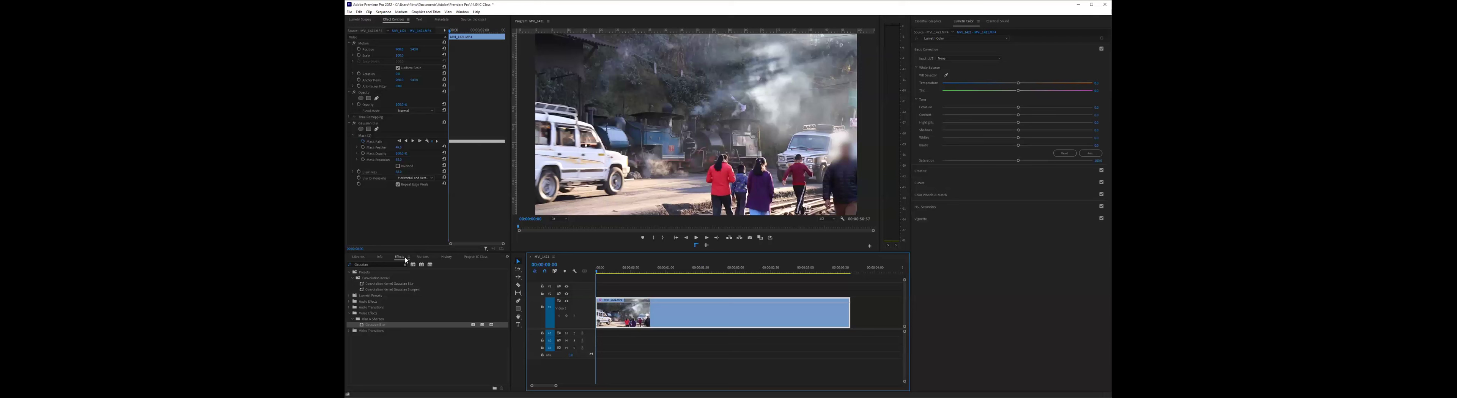
- Add another Gaussian Blur to the first clip, then select the original blur's mask and play the clip
{"action": "left_click", "coordinate": [358, 264]}
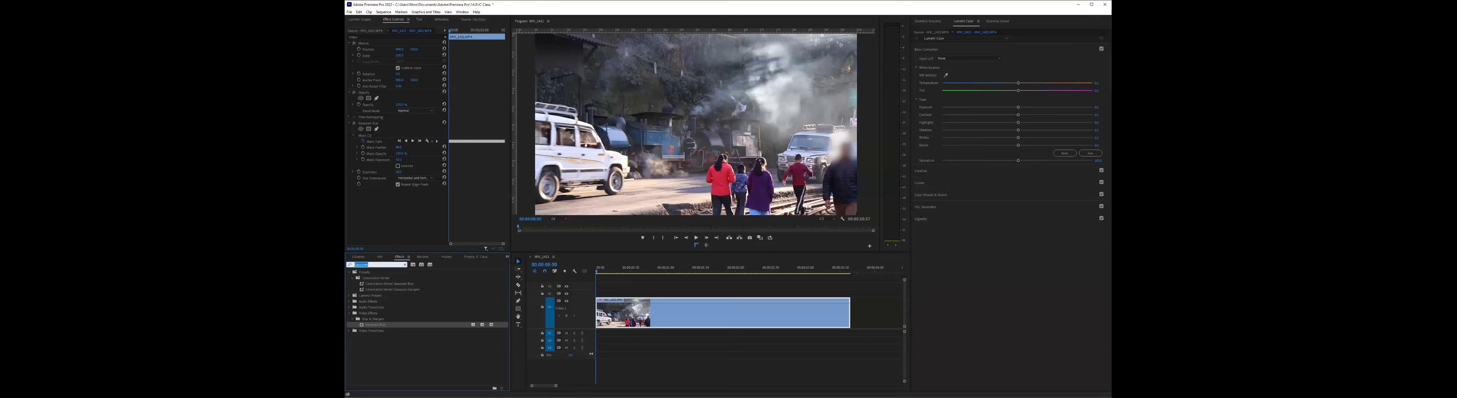
{"action": "key", "text": "Return"}
{"action": "left_click_drag", "start_coordinate": [670, 307], "coordinate": [666, 306]}
{"action": "left_click", "coordinate": [369, 136]}
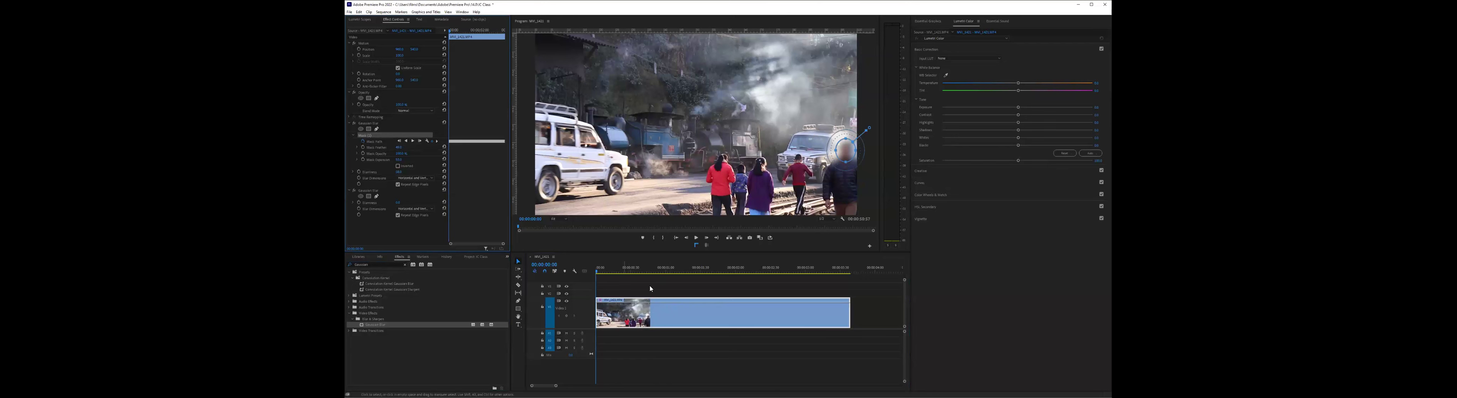
{"action": "left_click", "coordinate": [681, 276]}
{"action": "key", "text": "space"}
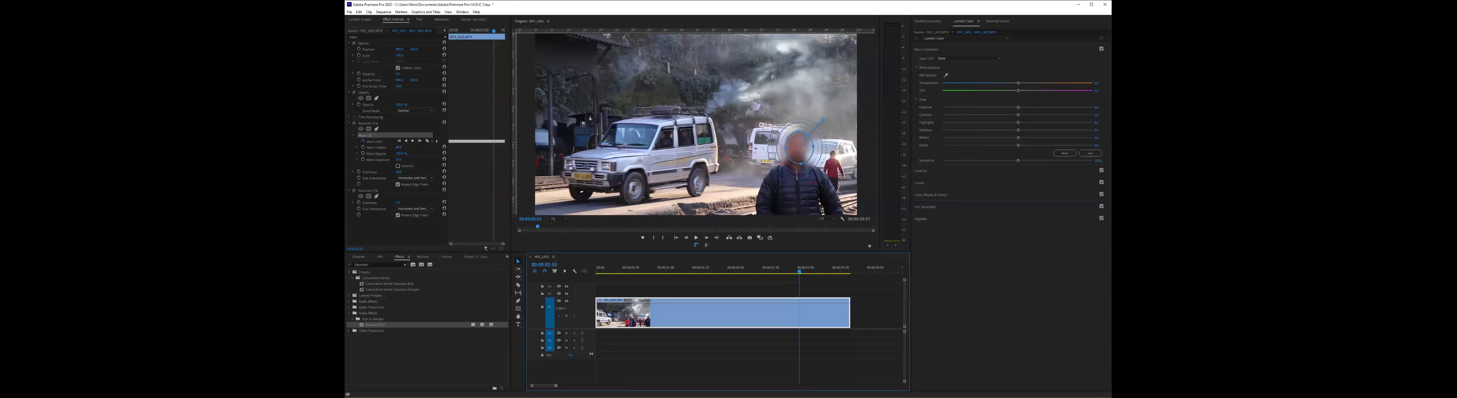
- Fit the whole sequence in the timeline and move the playhead to the start of the second clip, the building courtyard shot
{"action": "key", "text": "backslash"}
{"action": "left_click", "coordinate": [661, 272]}
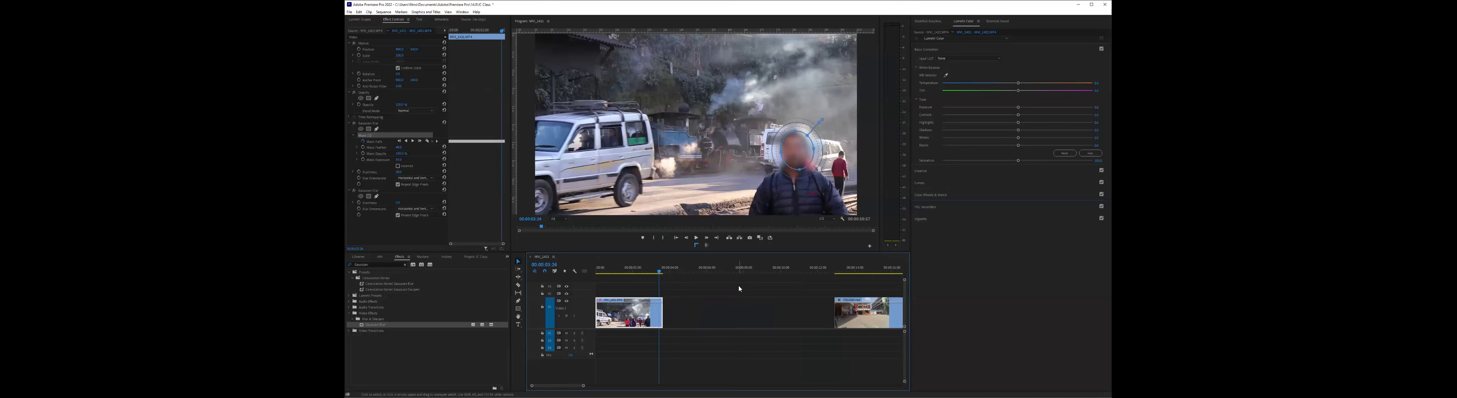
{"action": "scroll", "coordinate": [739, 282], "scroll_direction": "right", "scroll_amount": 3}
{"action": "left_click", "coordinate": [734, 272]}
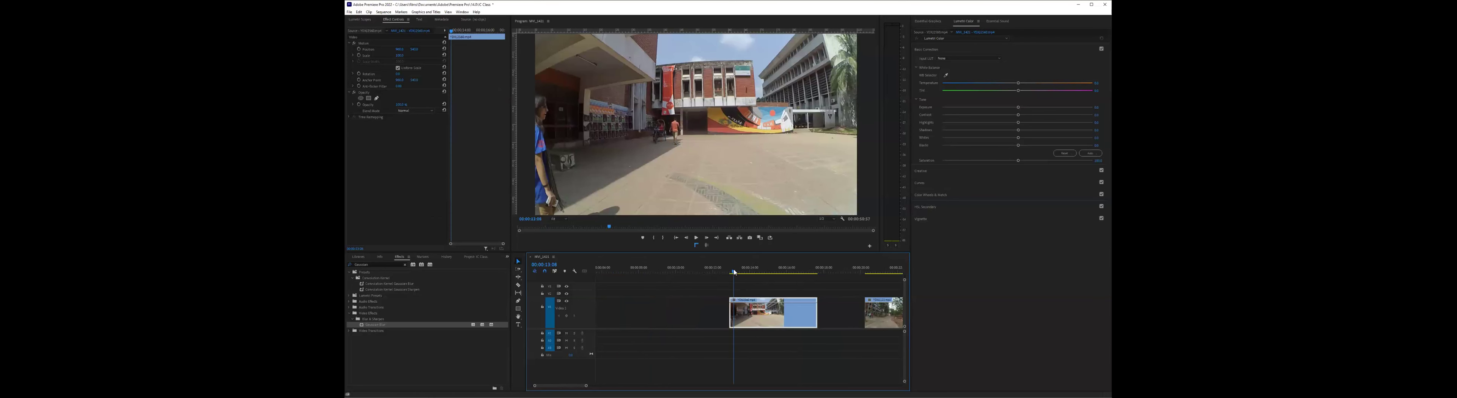
{"action": "left_click_drag", "start_coordinate": [734, 272], "coordinate": [732, 270]}
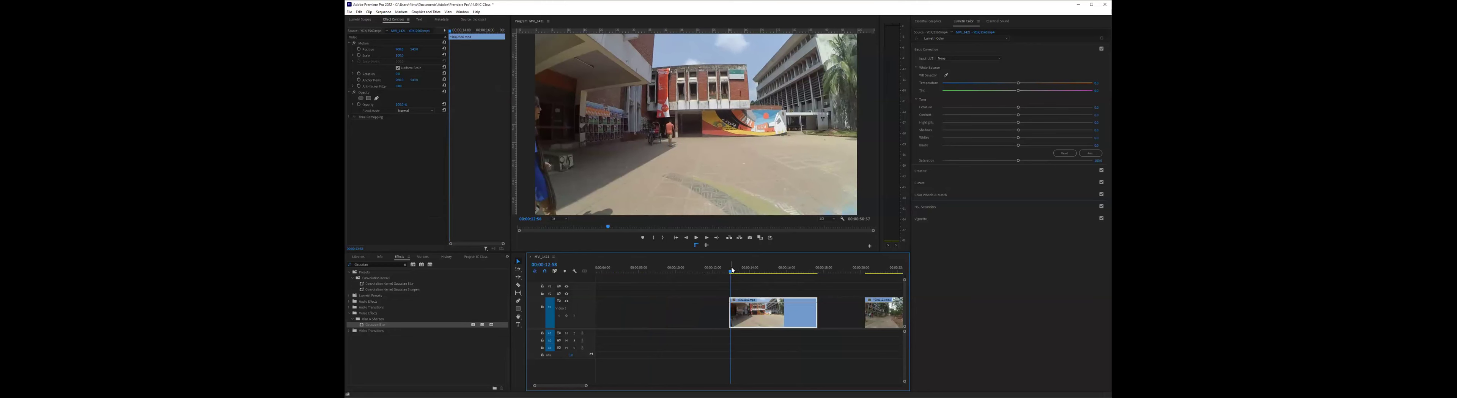
- Play the courtyard clip several times from near its start to examine the camera shake
{"action": "key", "text": "space"}
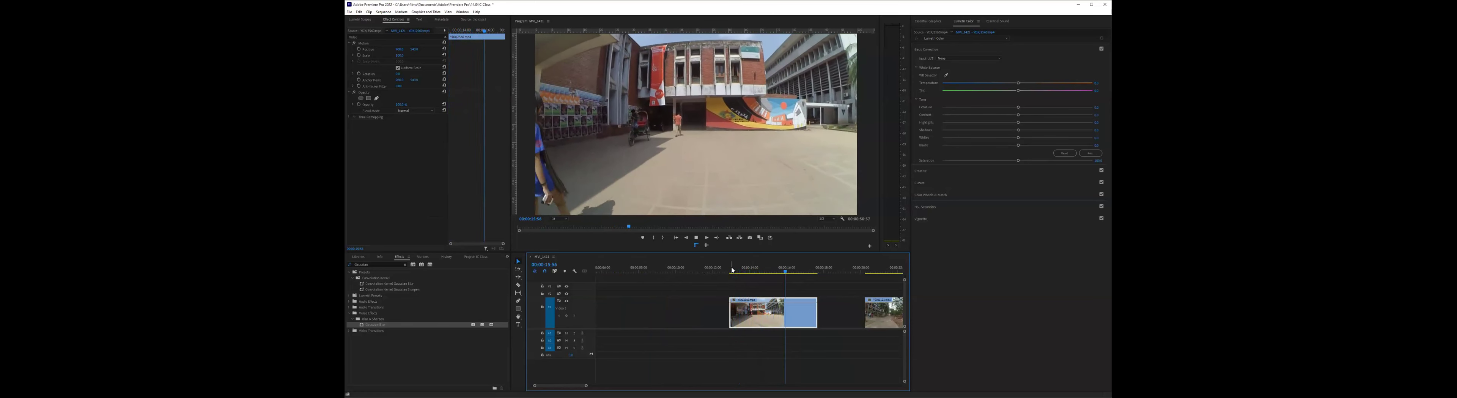
{"action": "key", "text": "space"}
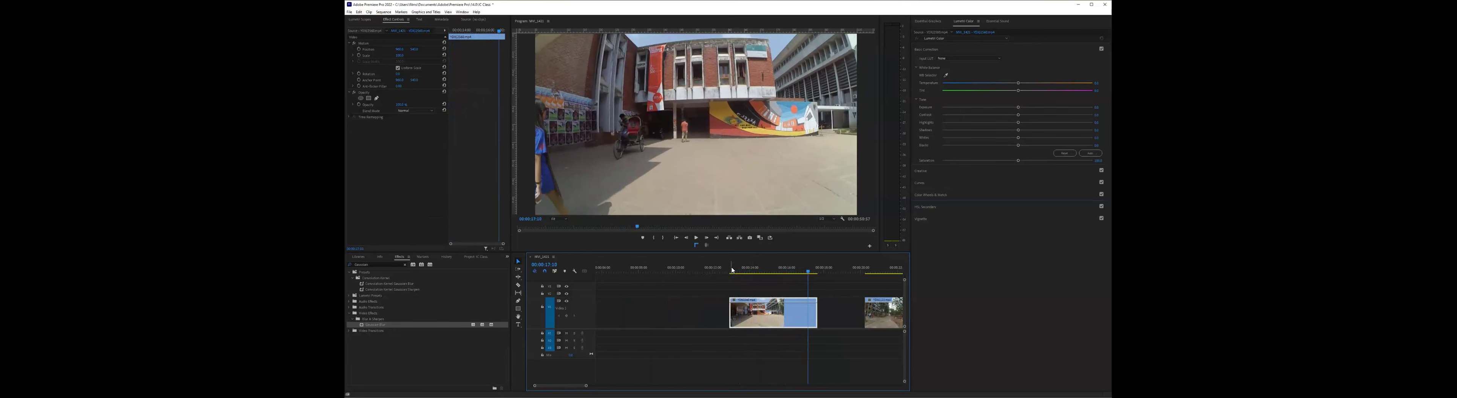
{"action": "left_click", "coordinate": [733, 270]}
{"action": "key", "text": "space"}
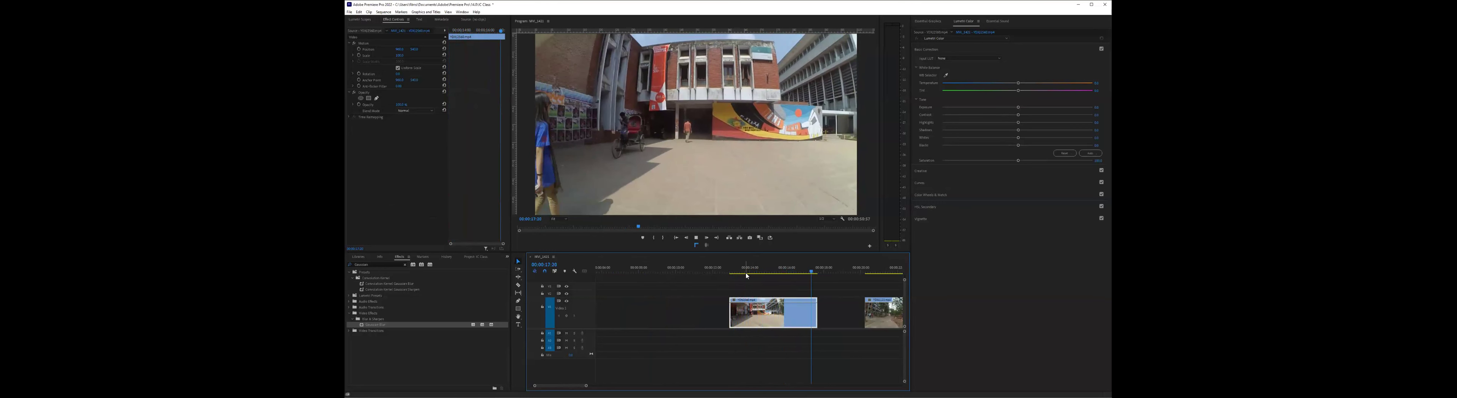
{"action": "key", "text": "space"}
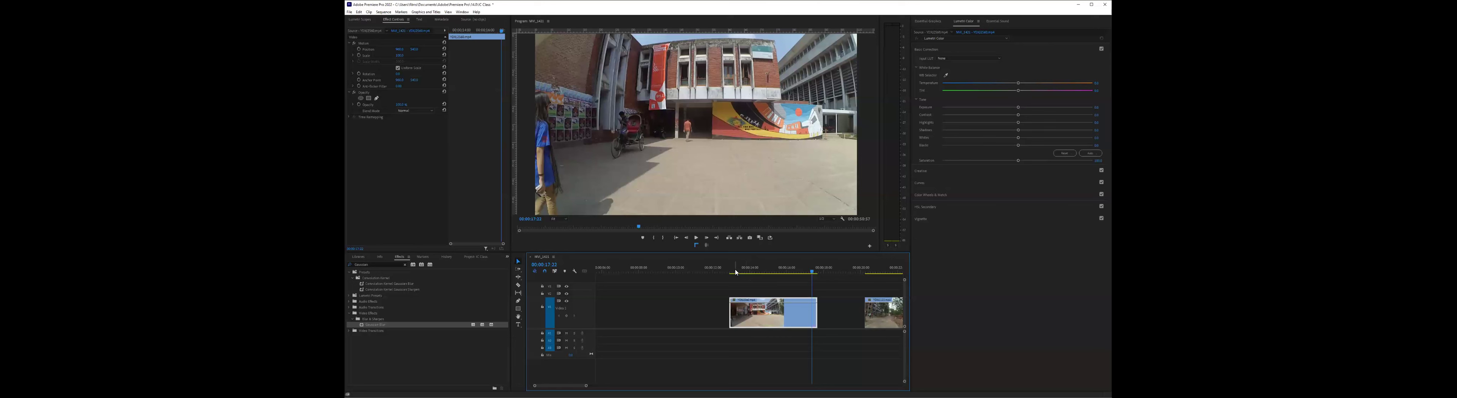
{"action": "left_click", "coordinate": [736, 272]}
{"action": "key", "text": "space"}
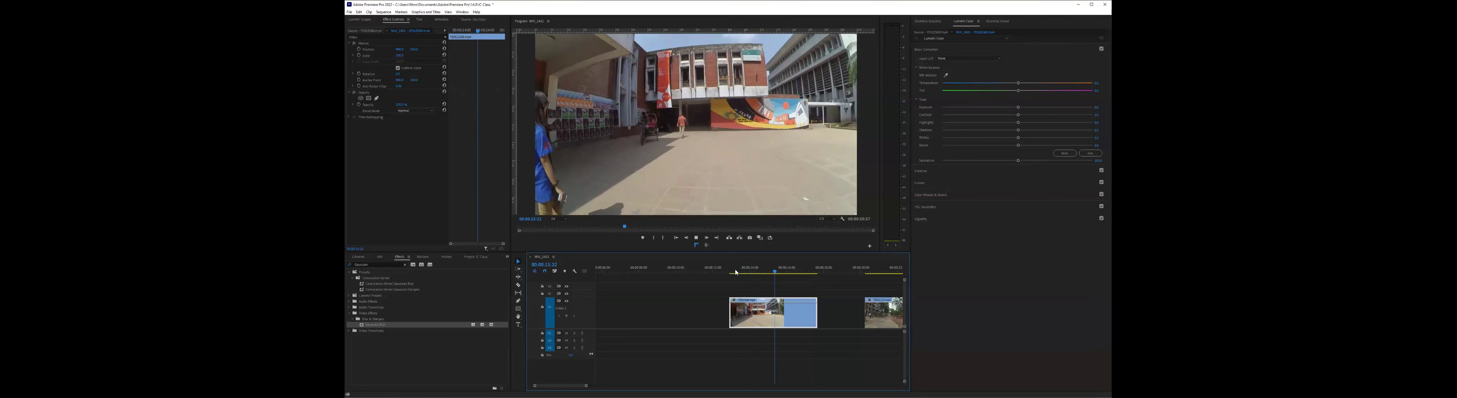
{"action": "key", "text": "space"}
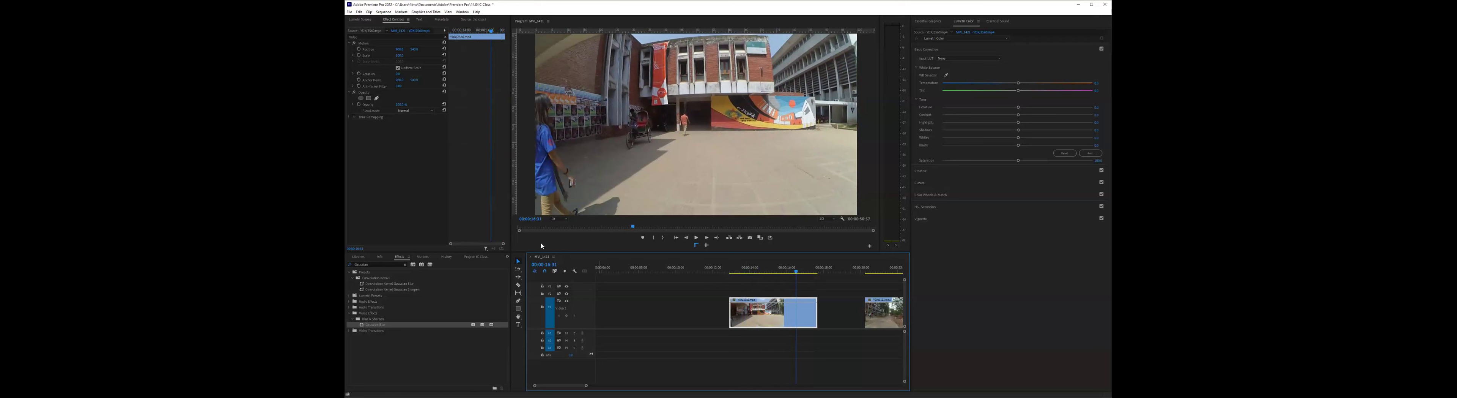
- Search the effects for "war" and apply Warp Stabilizer to the courtyard clip
{"action": "left_click", "coordinate": [404, 265]}
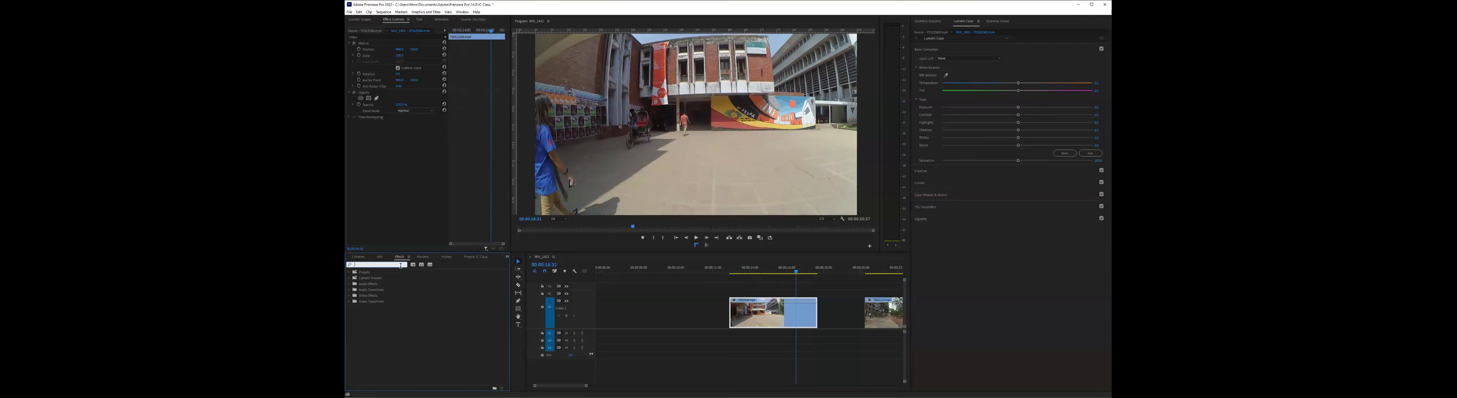
{"action": "type", "text": "warp"}
{"action": "left_click", "coordinate": [369, 298]}
{"action": "left_click", "coordinate": [373, 303]}
{"action": "left_click", "coordinate": [375, 307]}
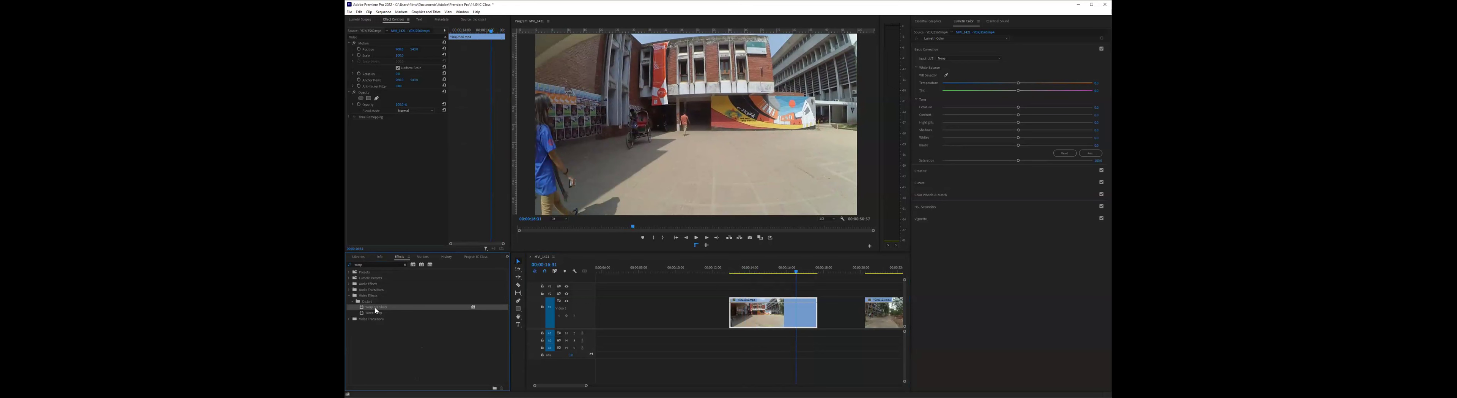
{"action": "left_click_drag", "start_coordinate": [707, 310], "coordinate": [752, 308]}
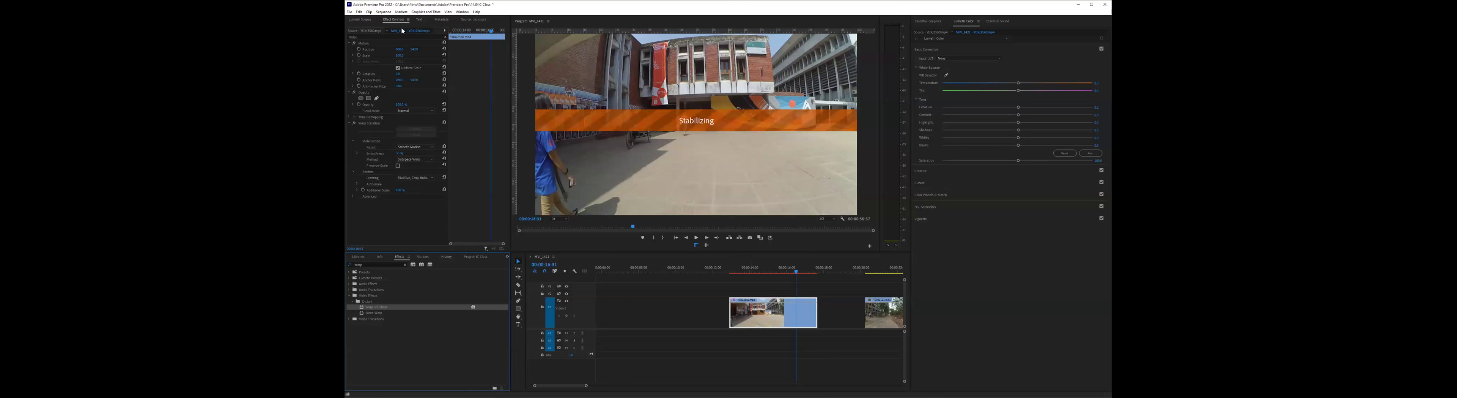
- Select the Warp Stabilizer effect and play the courtyard clip from its start to review the stabilization
{"action": "left_click", "coordinate": [362, 124]}
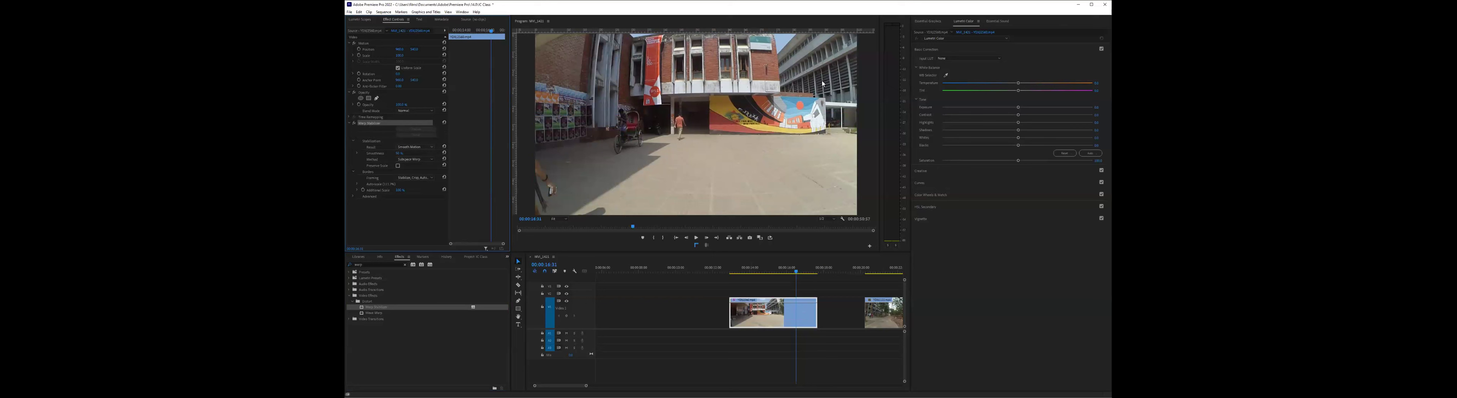
{"action": "left_click", "coordinate": [730, 271]}
{"action": "key", "text": "space"}
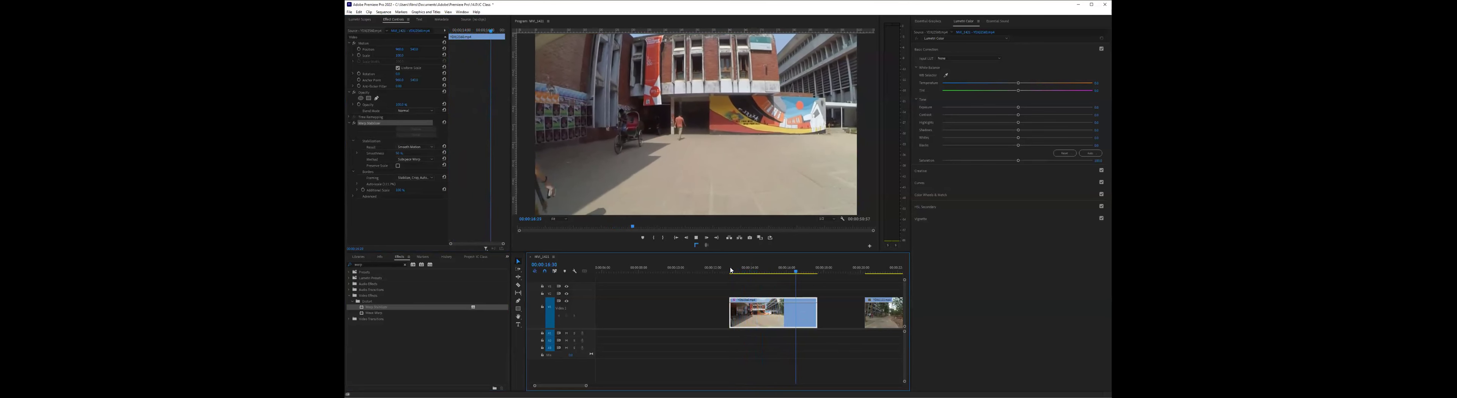
{"action": "left_click", "coordinate": [731, 269]}
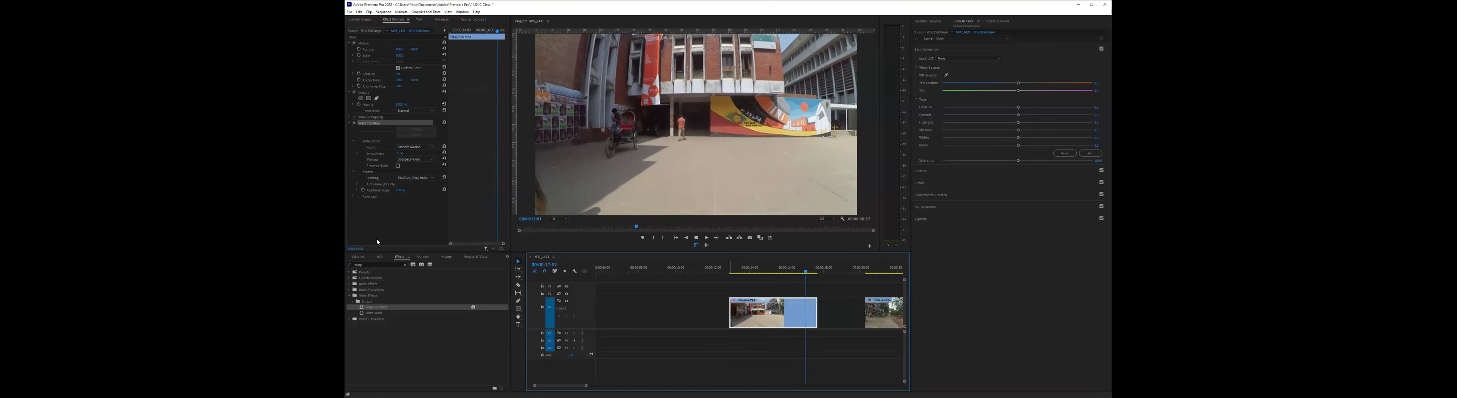
{"action": "key", "text": "space"}
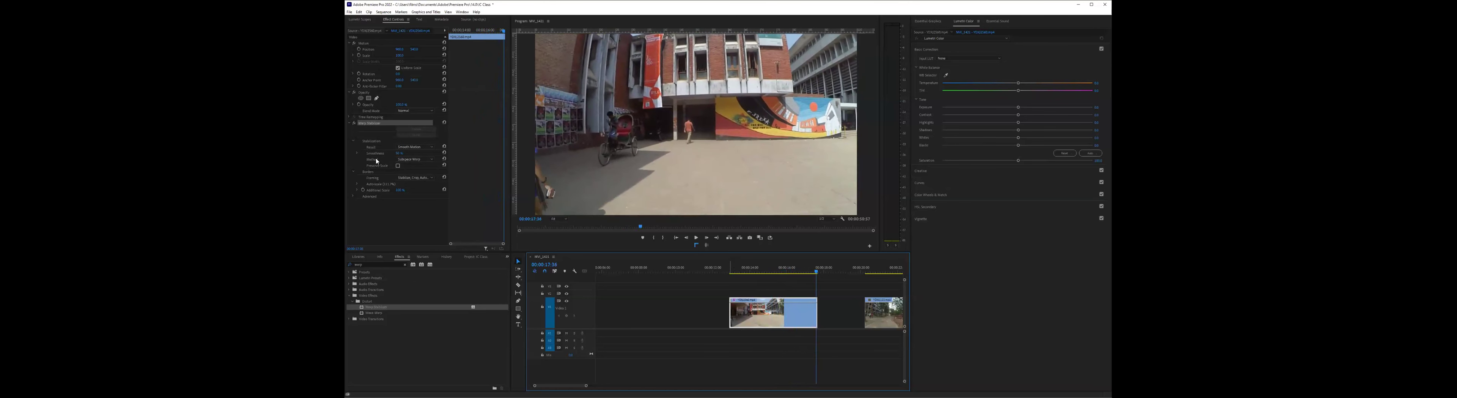
- Set the Warp Stabilizer's Smoothness to 10%
{"action": "left_click", "coordinate": [402, 153]}
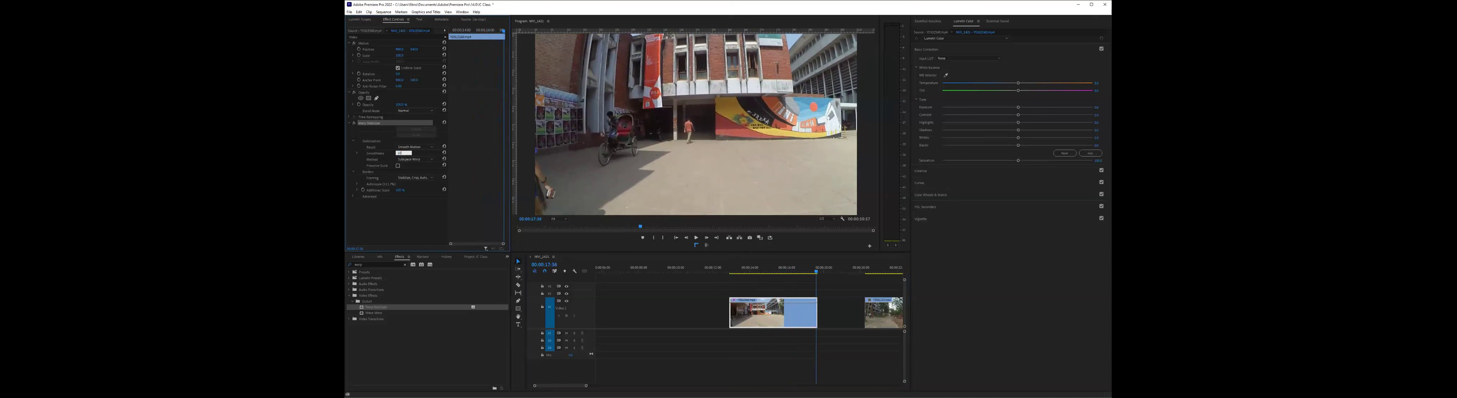
{"action": "type", "text": "10"}
{"action": "key", "text": "Return"}
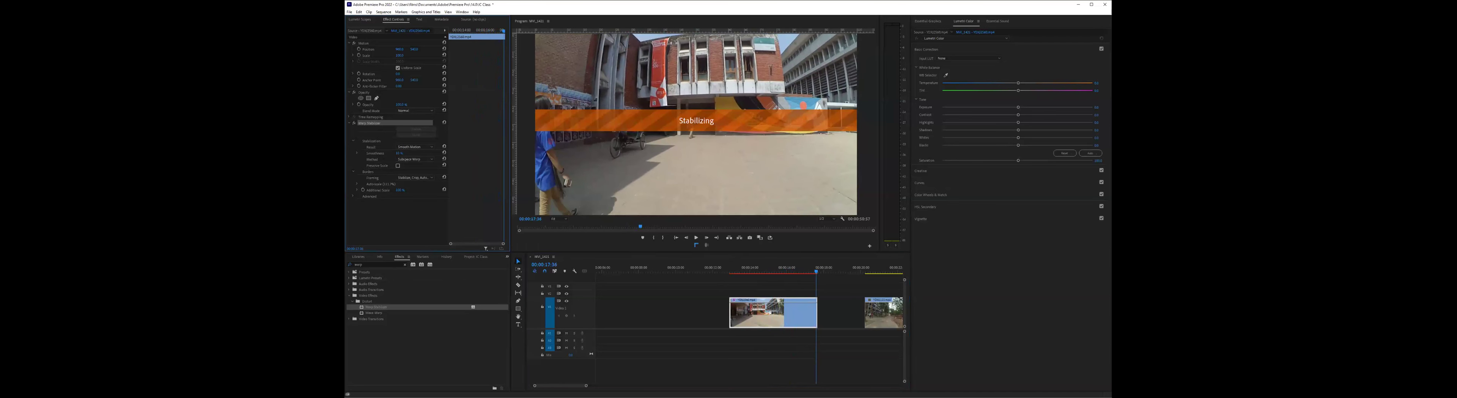
- Replay the courtyard clip from its start with Warp Stabilizer enabled and disabled to compare the camera movement
{"action": "left_click", "coordinate": [733, 269]}
{"action": "key", "text": "space"}
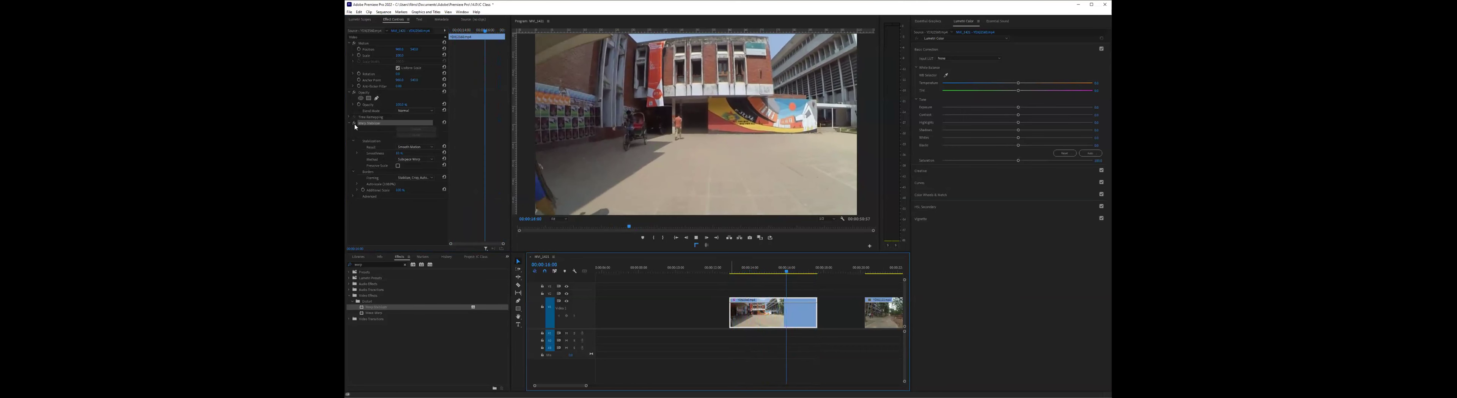
{"action": "key", "text": "space"}
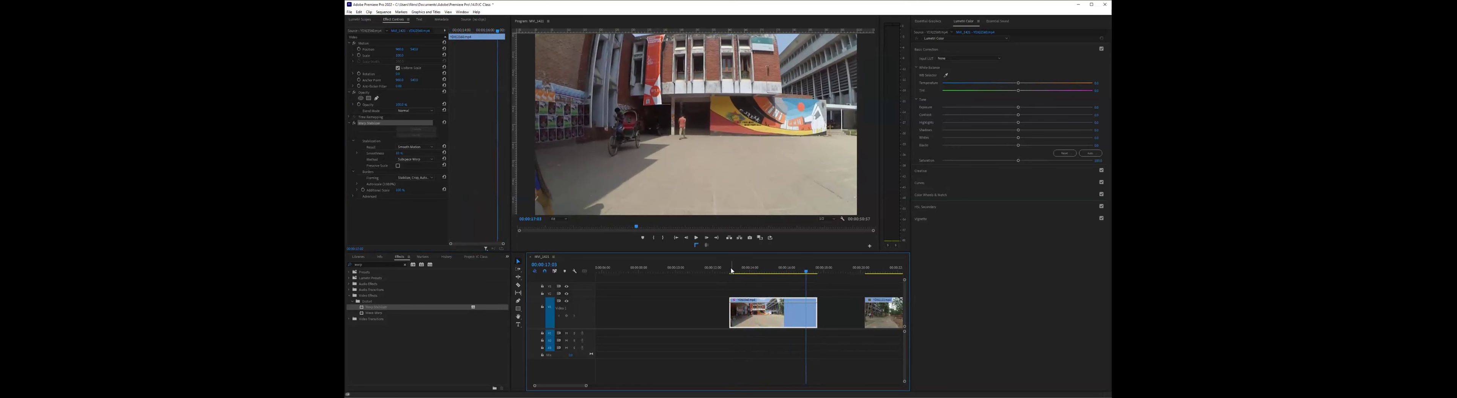
{"action": "left_click", "coordinate": [731, 271]}
{"action": "key", "text": "space"}
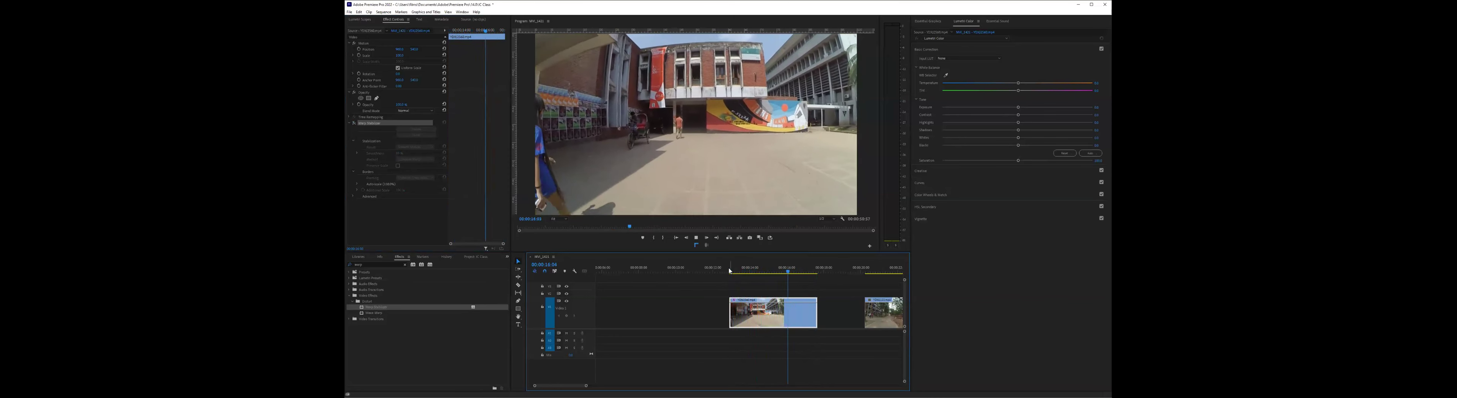
{"action": "key", "text": "space"}
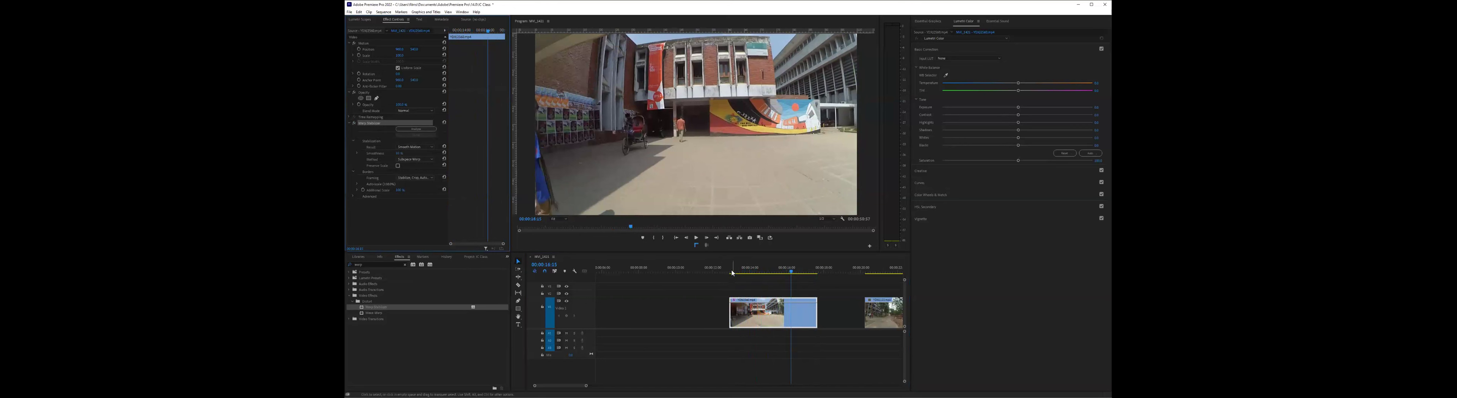
{"action": "left_click", "coordinate": [730, 270]}
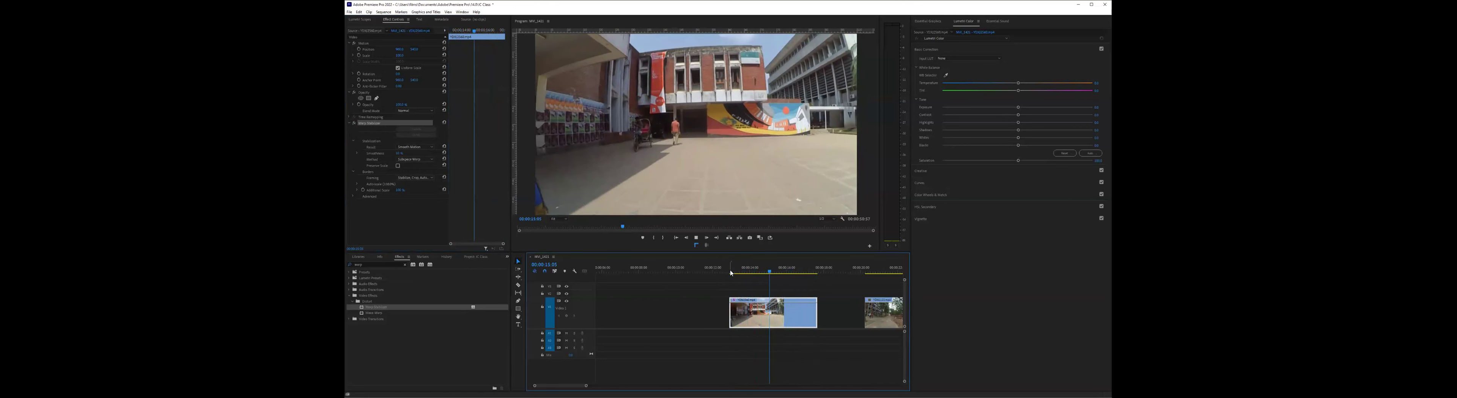
- Play the stabilized courtyard clip once more from its start
{"action": "key", "text": "space"}
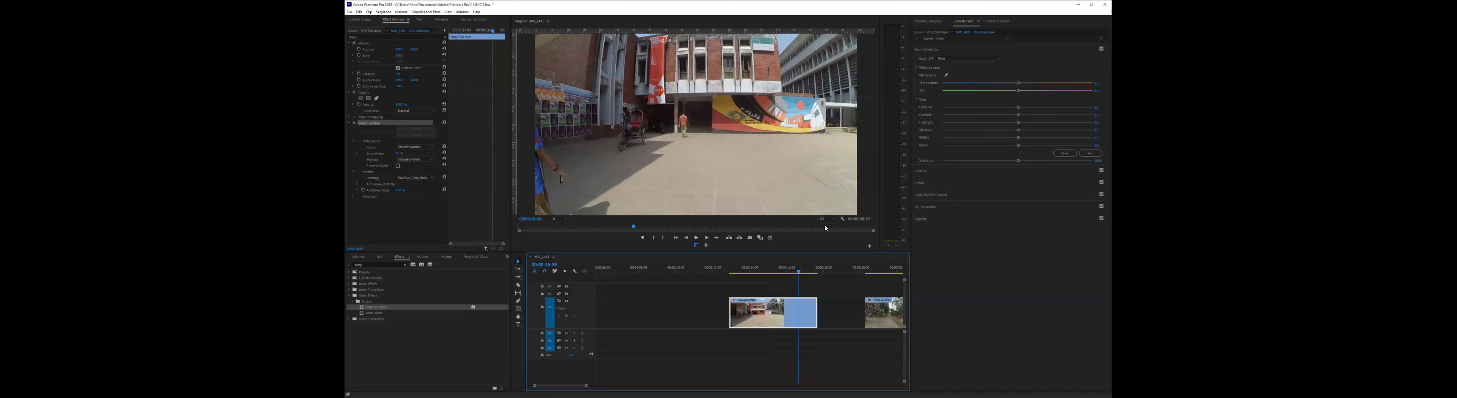
{"action": "left_click", "coordinate": [730, 272]}
{"action": "key", "text": "space"}
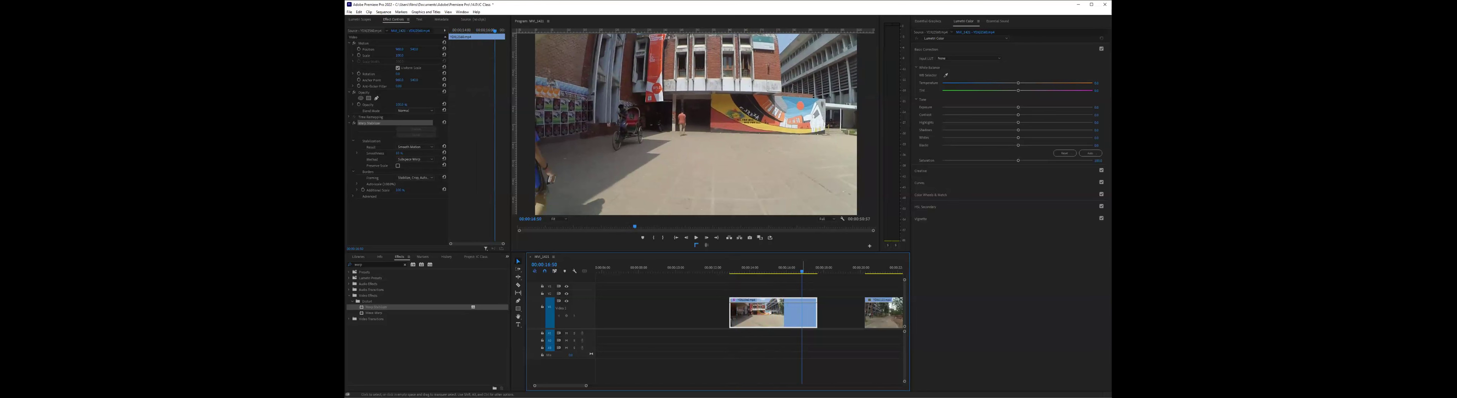
- Play the shaky tree-lined path clip from its start, then apply Warp Stabilizer to it
{"action": "scroll", "coordinate": [730, 273], "scroll_direction": "down", "scroll_amount": 2}
{"action": "scroll", "coordinate": [805, 311], "scroll_direction": "down", "scroll_amount": 4}
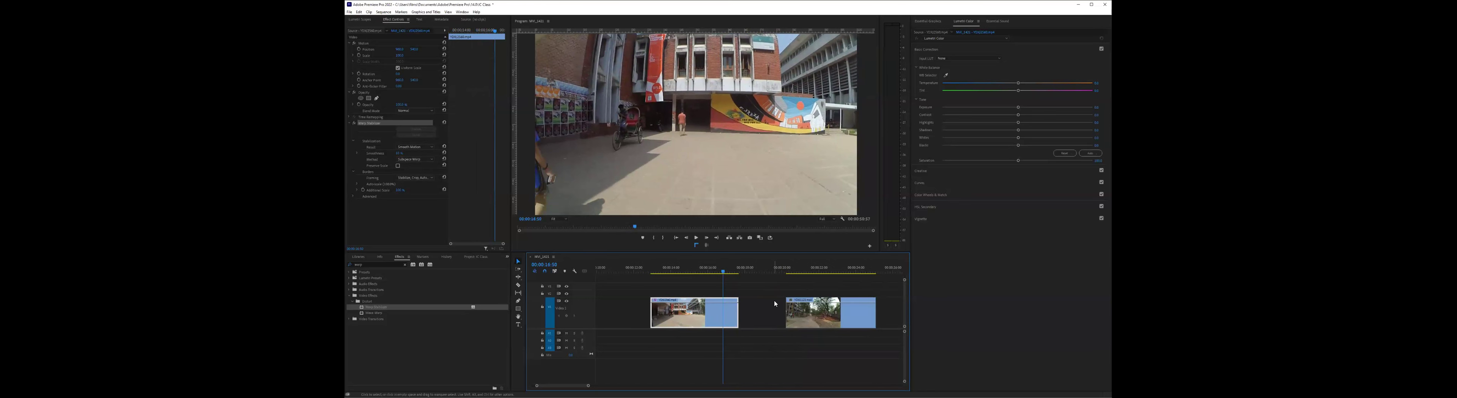
{"action": "left_click", "coordinate": [786, 272]}
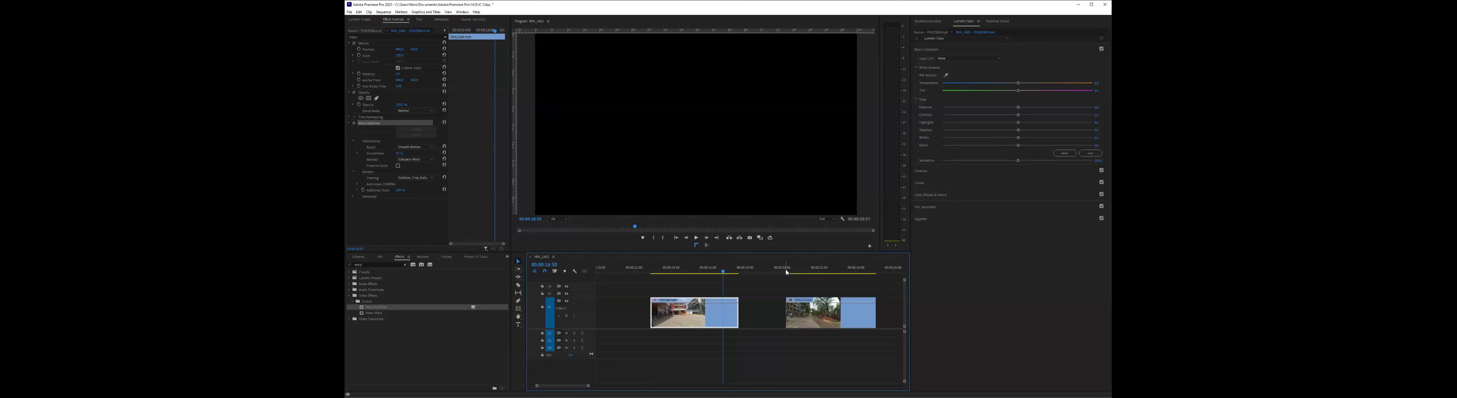
{"action": "left_click", "coordinate": [697, 238]}
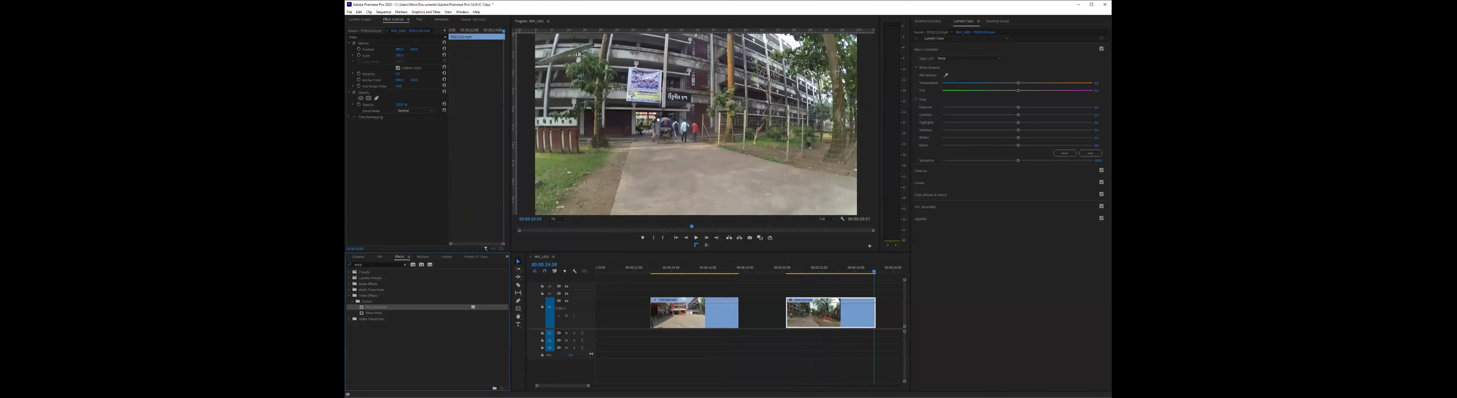
{"action": "left_click_drag", "start_coordinate": [376, 307], "coordinate": [809, 312]}
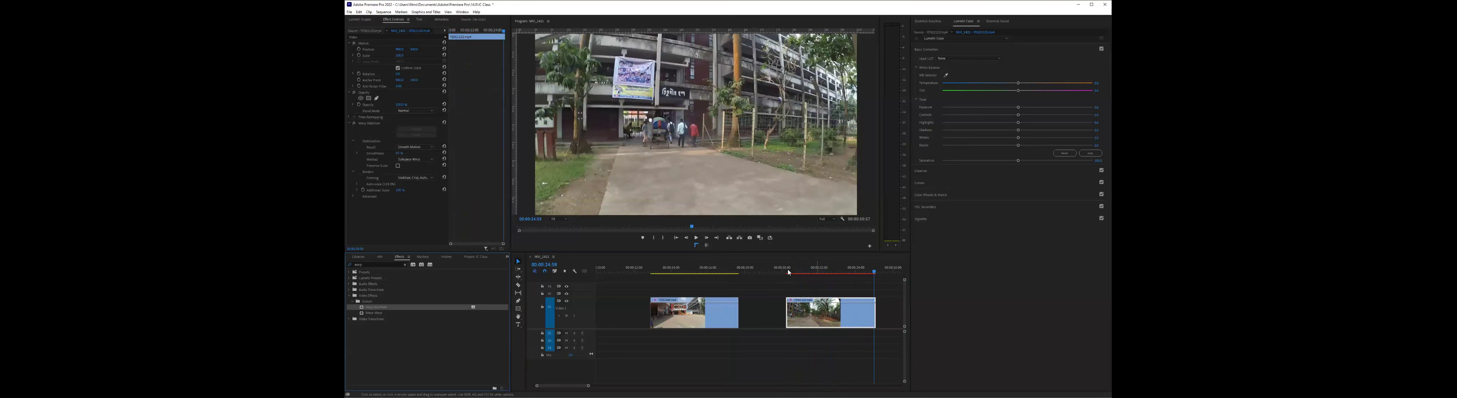
- Play the tree-lined path clip repeatedly from its start to check how Warp Stabilizer smooths the camera movement
{"action": "left_click", "coordinate": [697, 238]}
{"action": "left_click", "coordinate": [698, 238]}
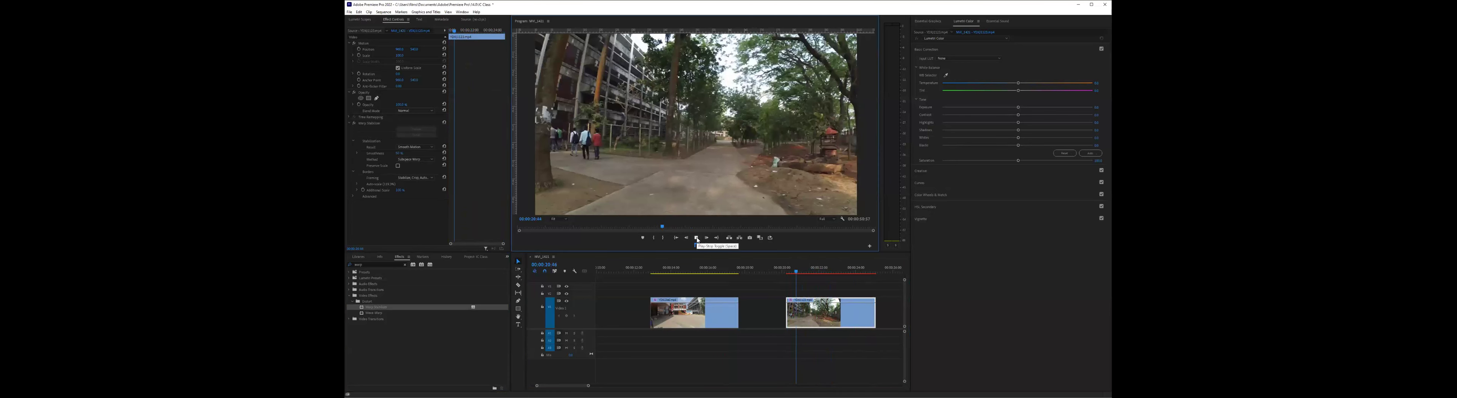
{"action": "left_click", "coordinate": [785, 270]}
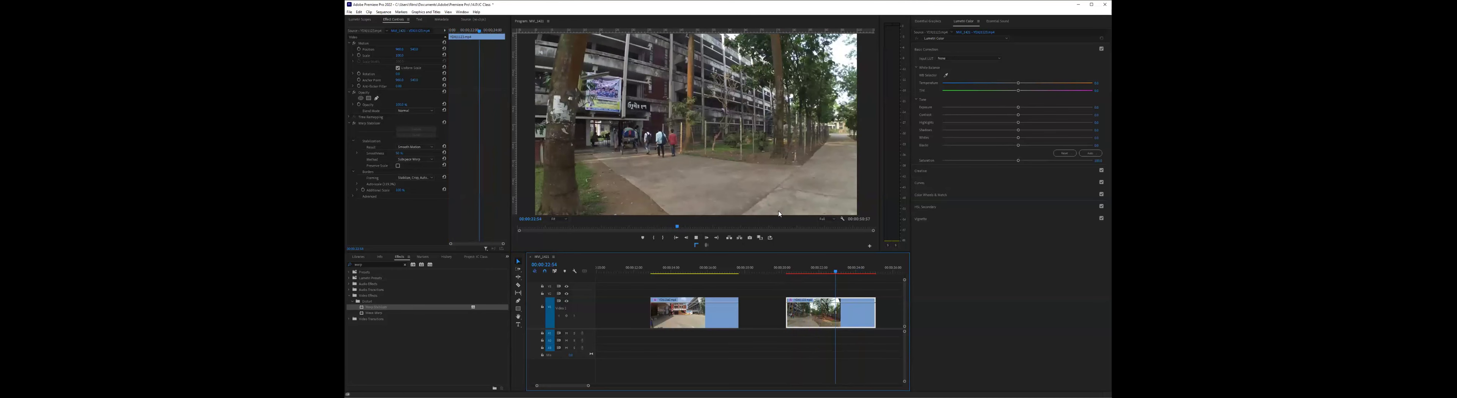
{"action": "left_click", "coordinate": [786, 268]}
{"action": "key", "text": "space"}
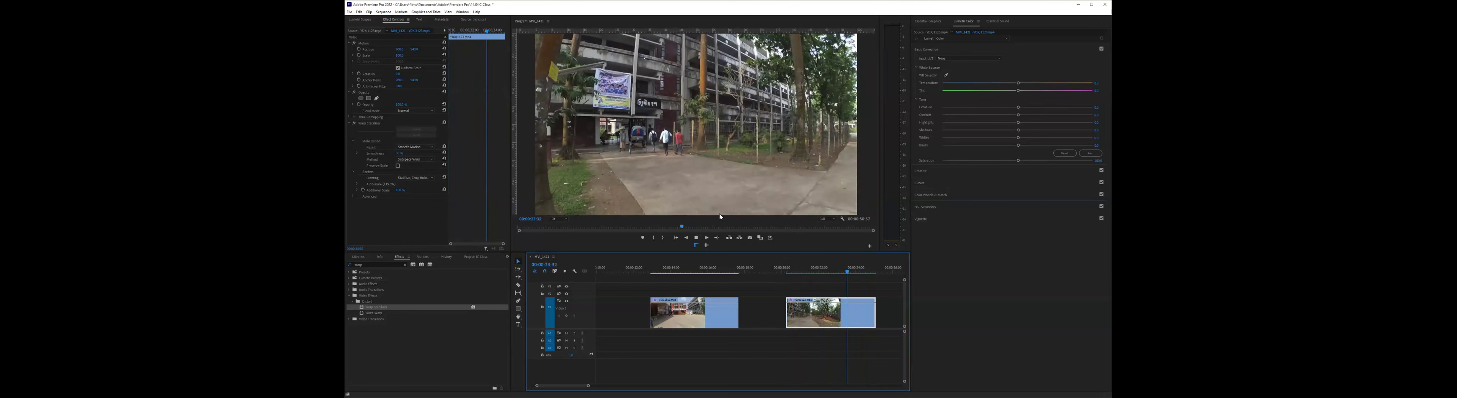
{"action": "key", "text": "space"}
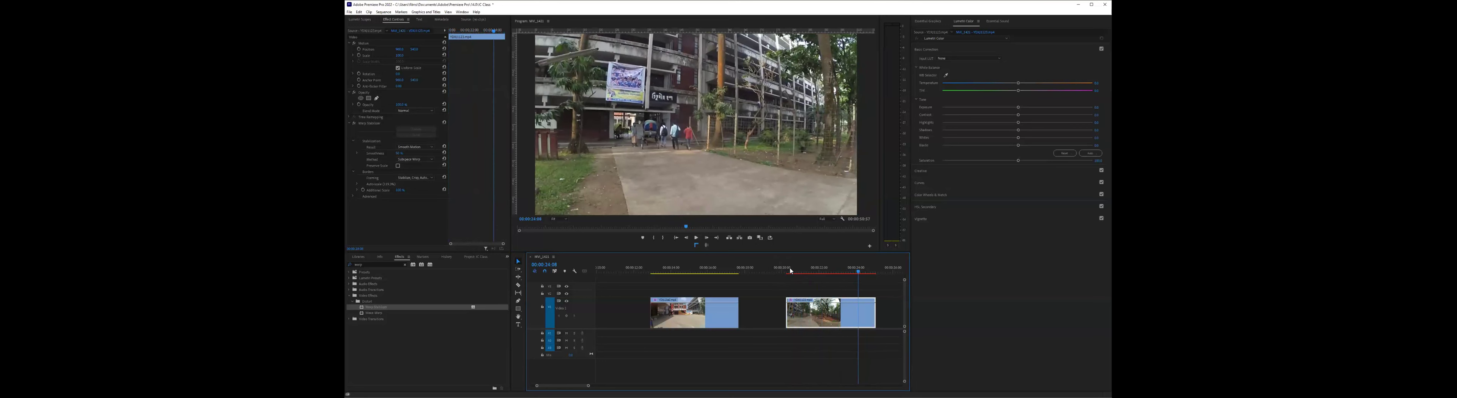
{"action": "key", "text": "Up"}
{"action": "key", "text": "space"}
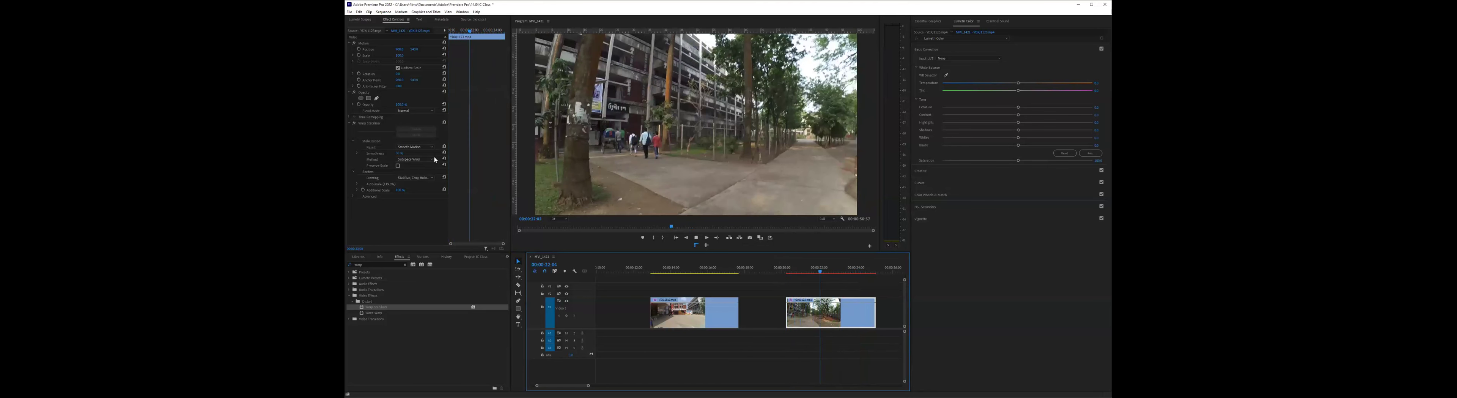
{"action": "key", "text": "space"}
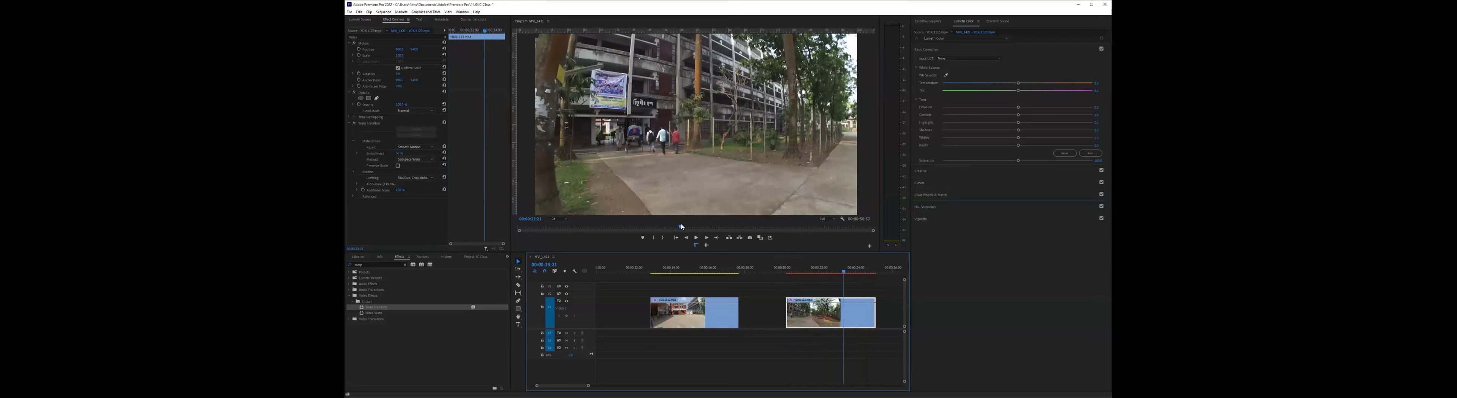
- Set the Warp Stabilizer's Smoothness to 5% on the tree-lined path clip and replay the clip from near its start
{"action": "type", "text": "5"}
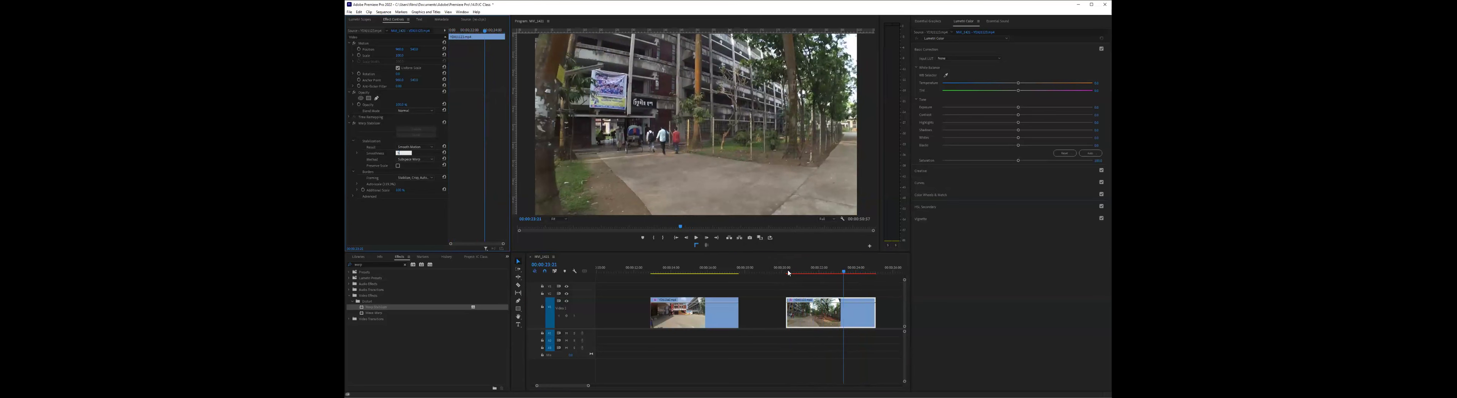
{"action": "key", "text": "Return"}
{"action": "left_click", "coordinate": [789, 270]}
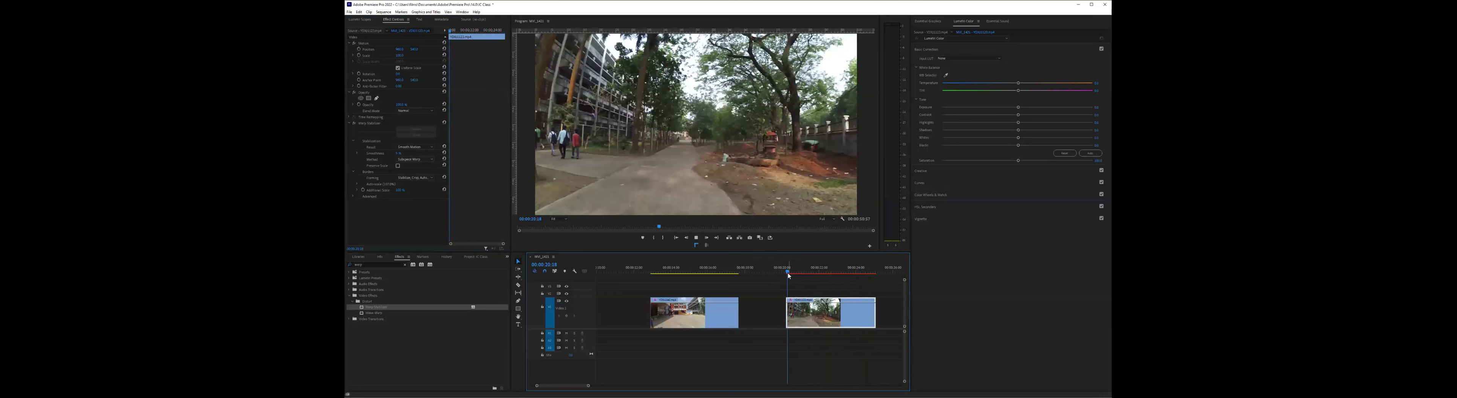
{"action": "key", "text": "space"}
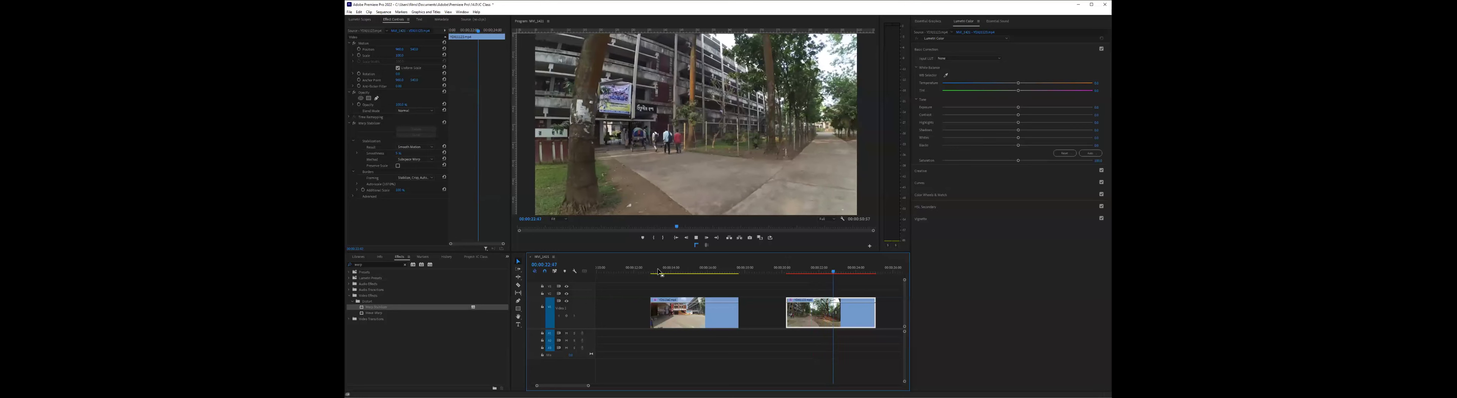
{"action": "left_click", "coordinate": [716, 284]}
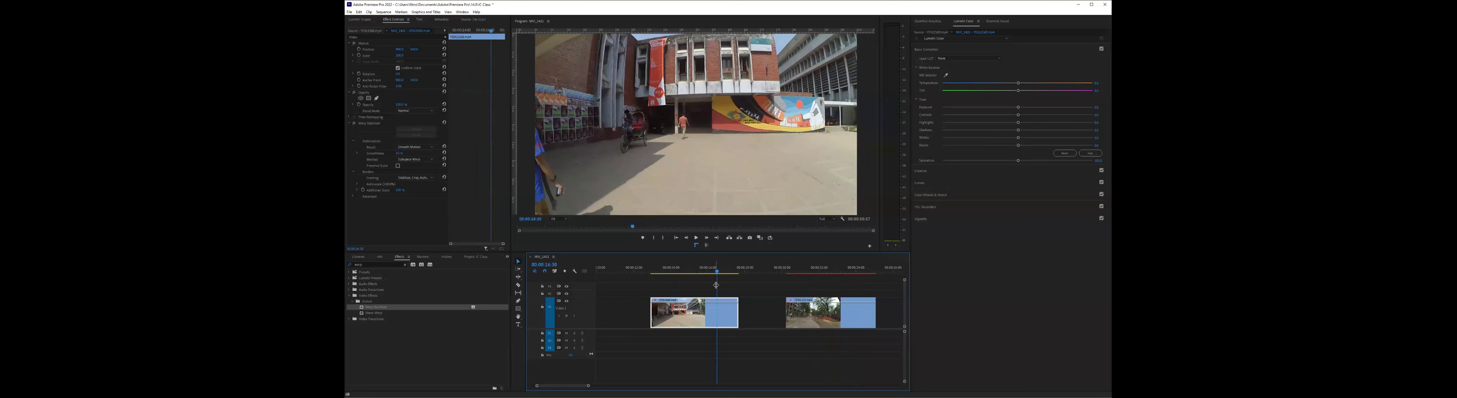
{"action": "left_click", "coordinate": [793, 269]}
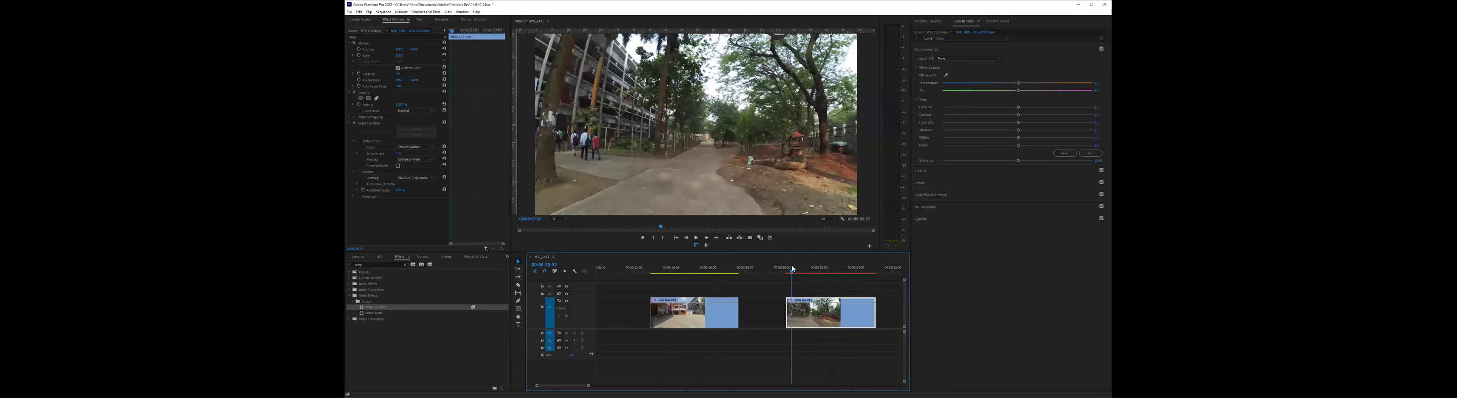
{"action": "key", "text": "space"}
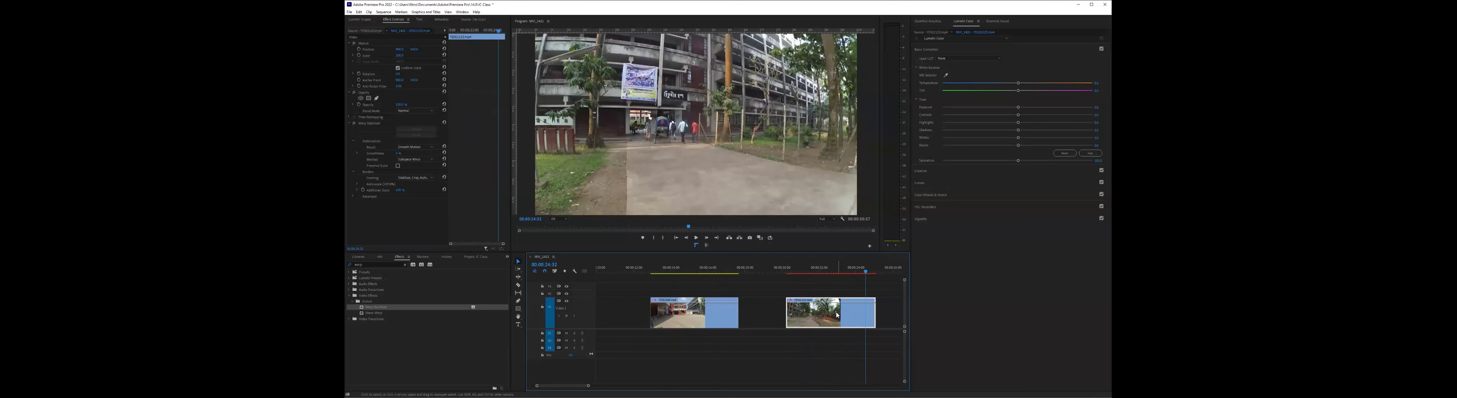
- Go to the smoky street clip with the white jeep and play it from its start to examine the footage
{"action": "scroll", "coordinate": [837, 315], "scroll_direction": "right", "scroll_amount": 3}
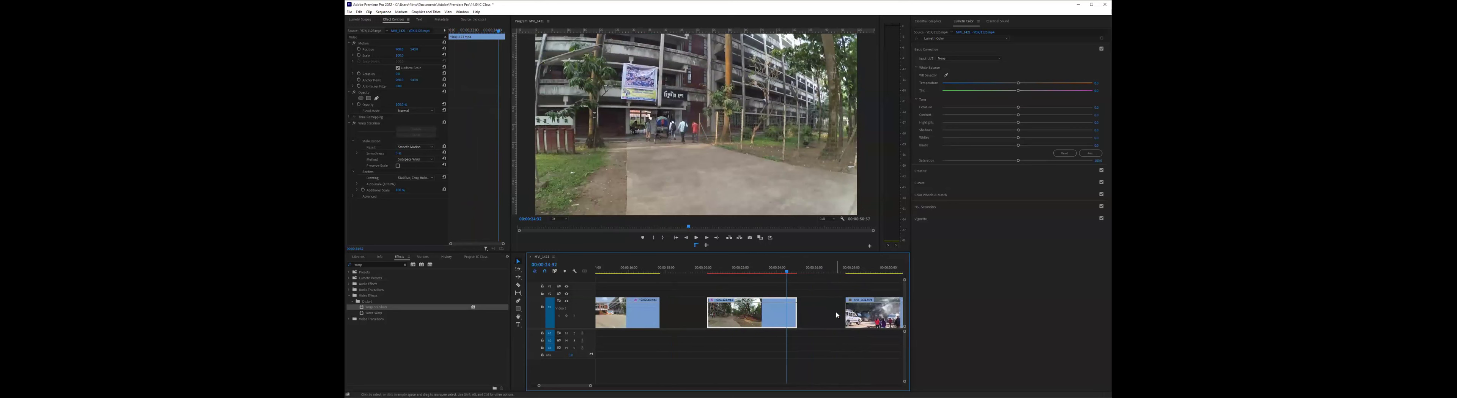
{"action": "scroll", "coordinate": [774, 304], "scroll_direction": "right", "scroll_amount": 1}
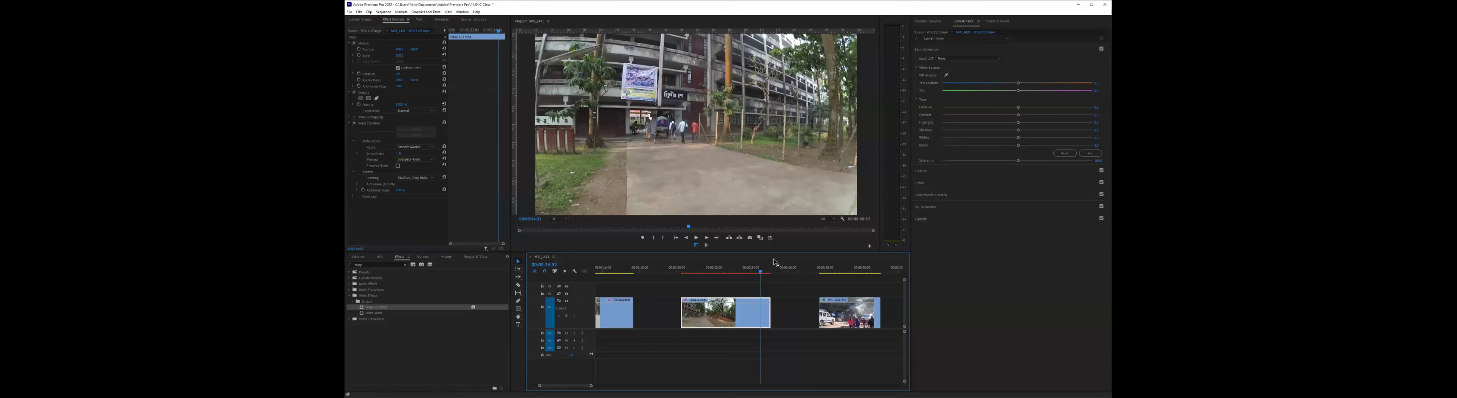
{"action": "scroll", "coordinate": [722, 273], "scroll_direction": "right", "scroll_amount": 3}
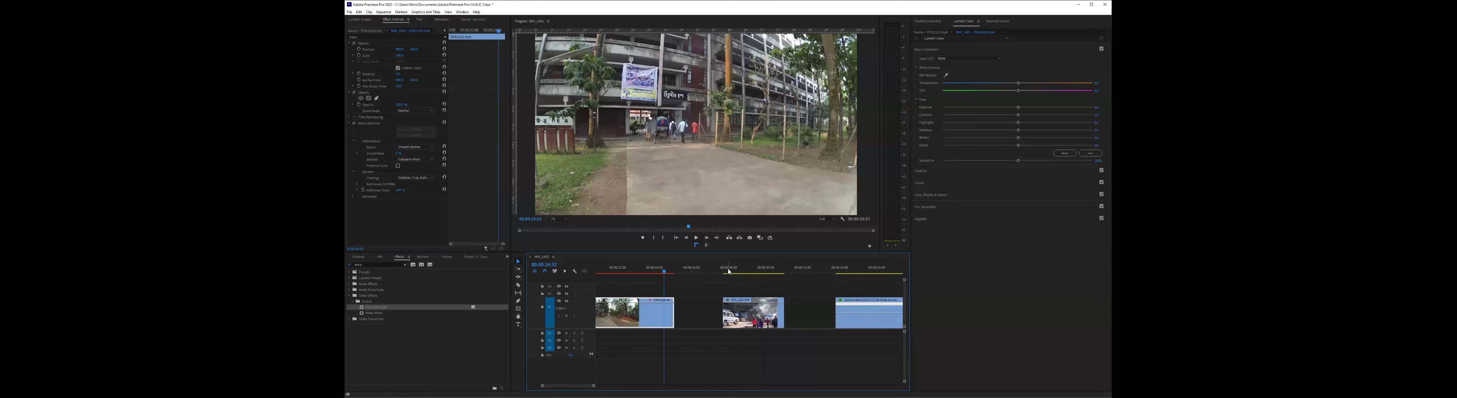
{"action": "left_click", "coordinate": [729, 271]}
{"action": "key", "text": "space"}
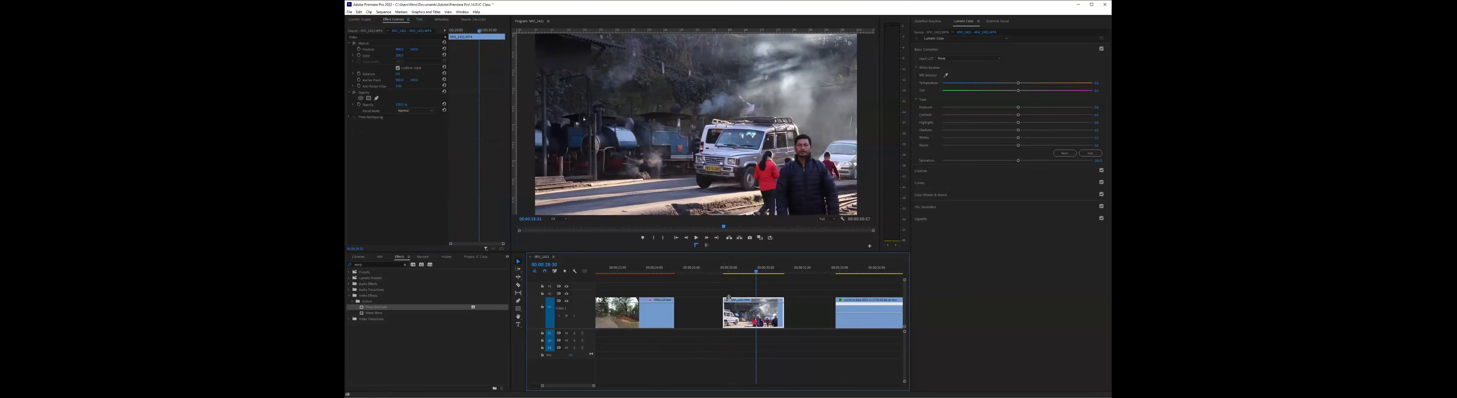
{"action": "key", "text": "j"}
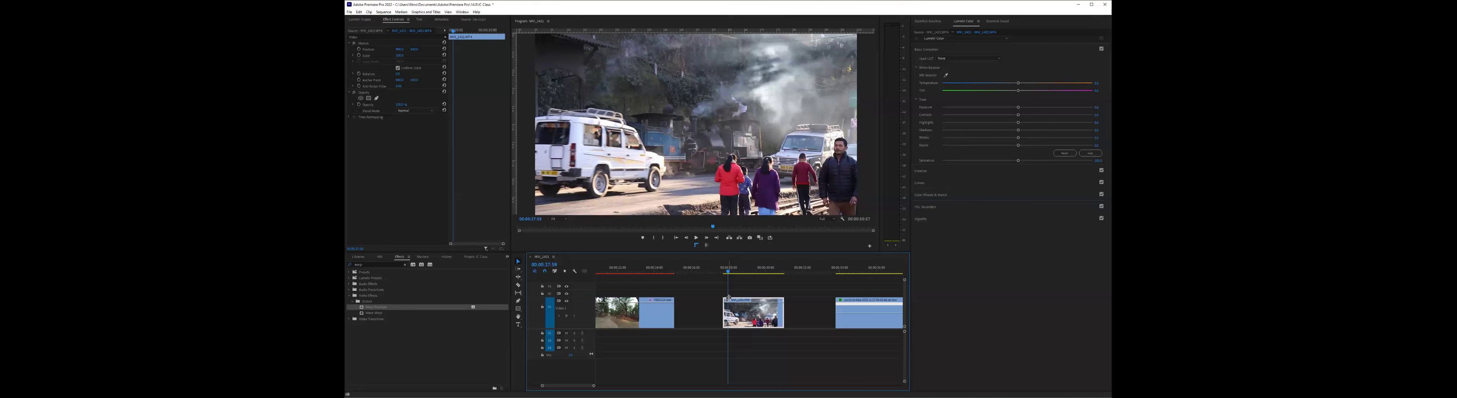
{"action": "left_click_drag", "start_coordinate": [727, 270], "coordinate": [734, 271]}
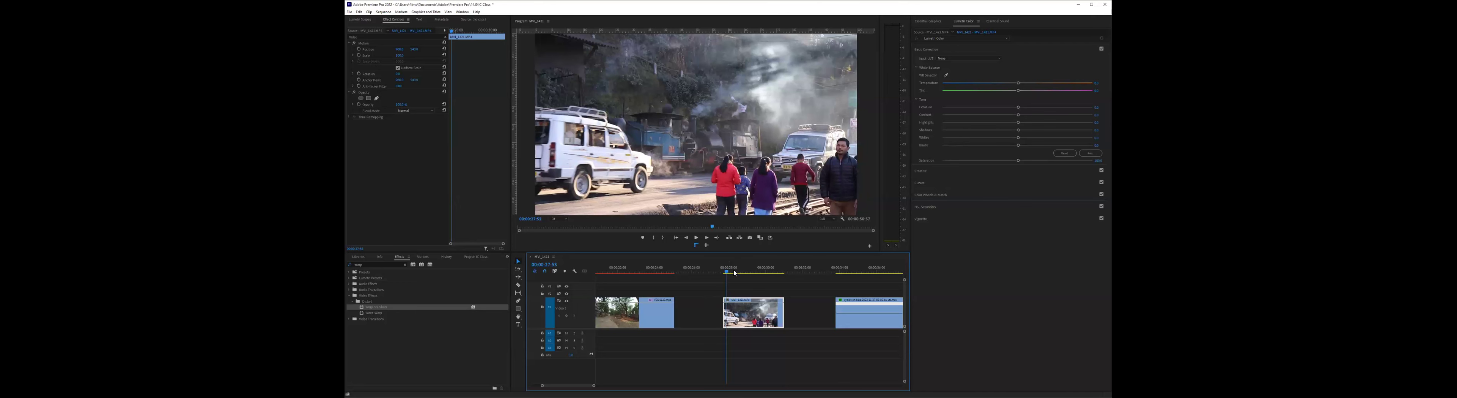
{"action": "key", "text": "space"}
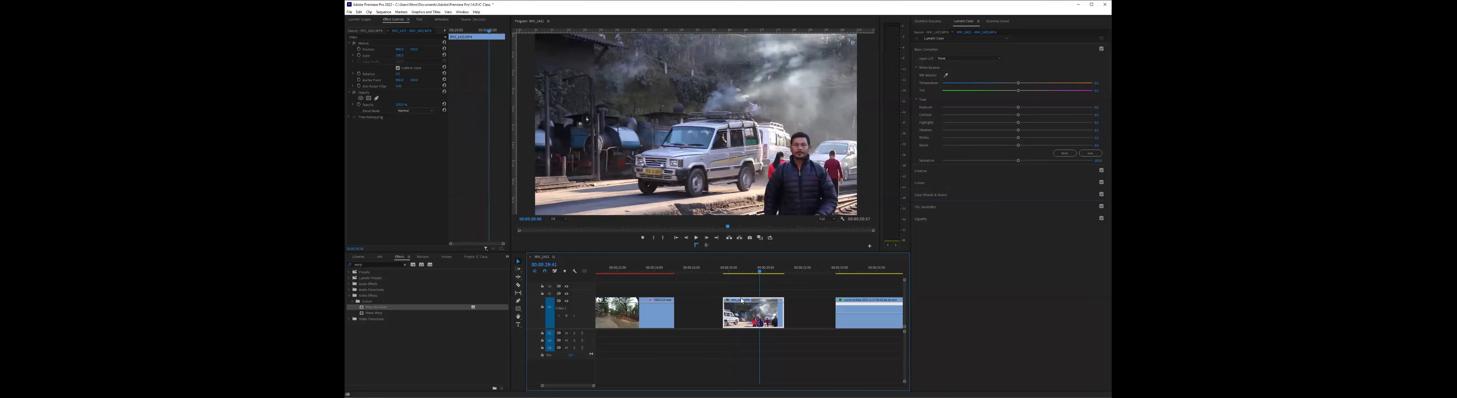
{"action": "left_click_drag", "start_coordinate": [768, 271], "coordinate": [727, 272]}
{"action": "key", "text": "space"}
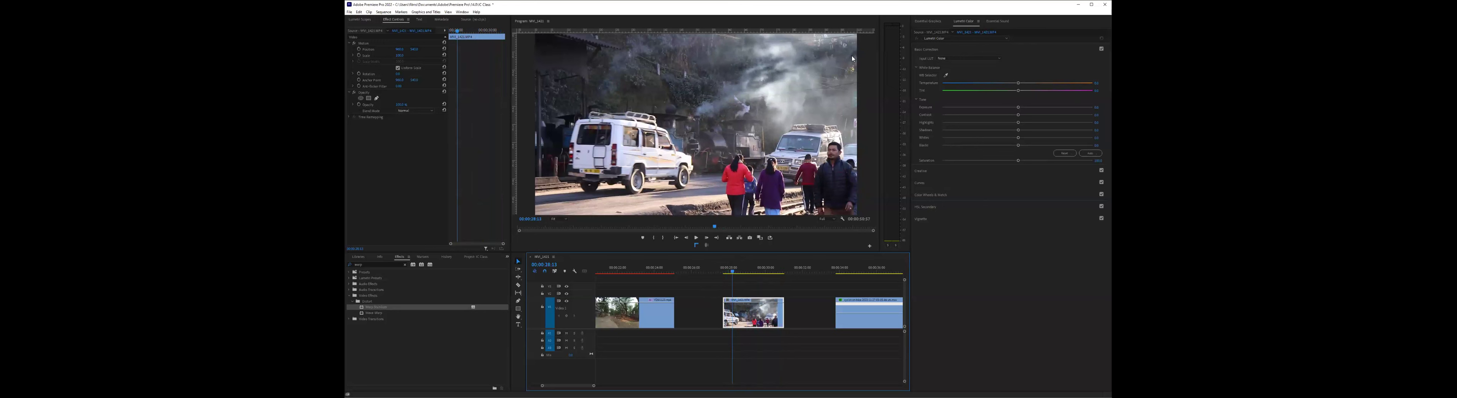
- Collapse the Basic Correction section of the Lumetri Color settings
{"action": "left_click", "coordinate": [923, 204]}
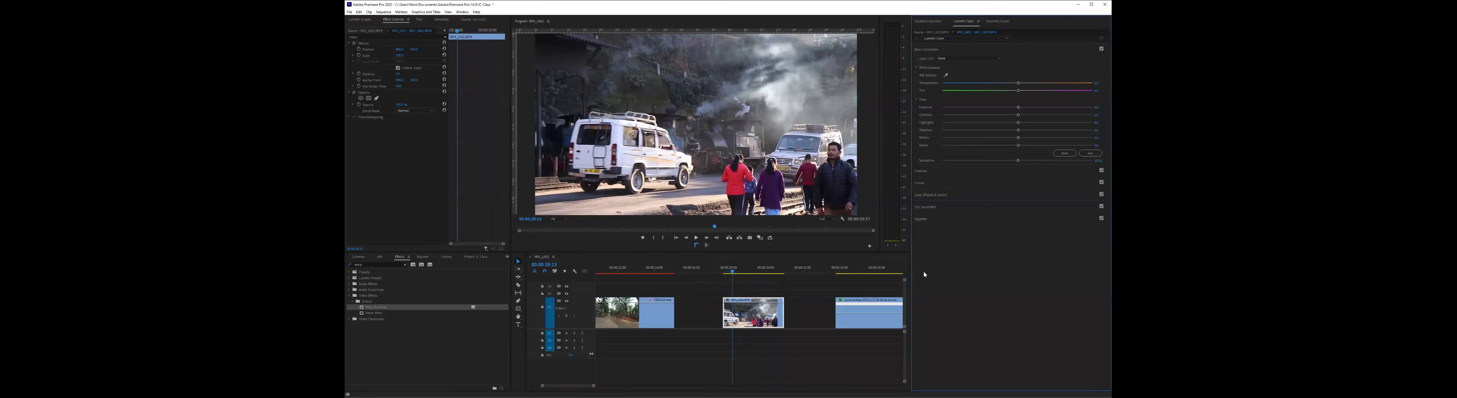
{"action": "left_click", "coordinate": [940, 170]}
{"action": "left_click", "coordinate": [923, 76]}
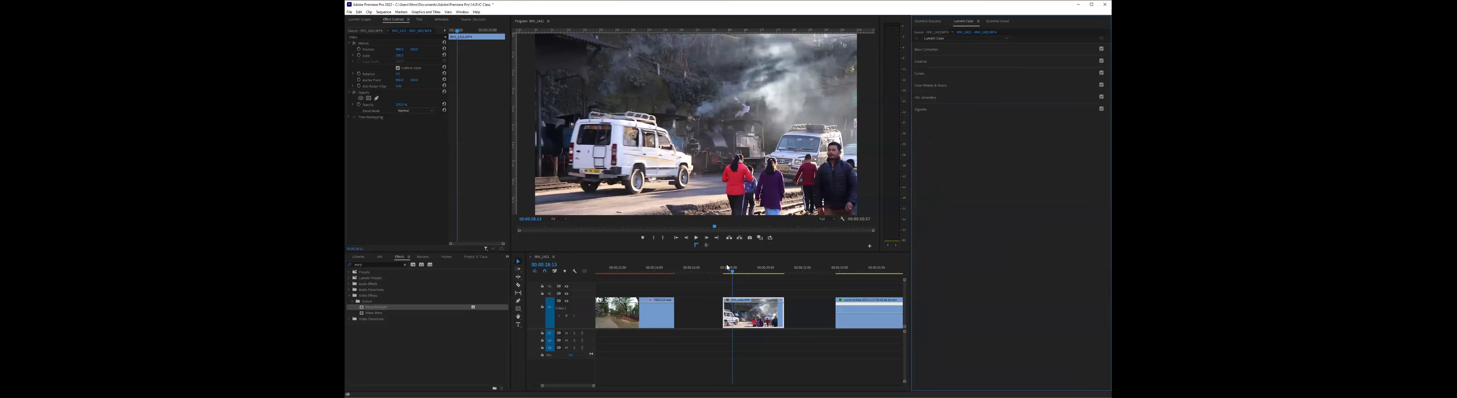
- Replay the smoky street clip several times from its start to examine the moving vehicles and people
{"action": "key", "text": "space"}
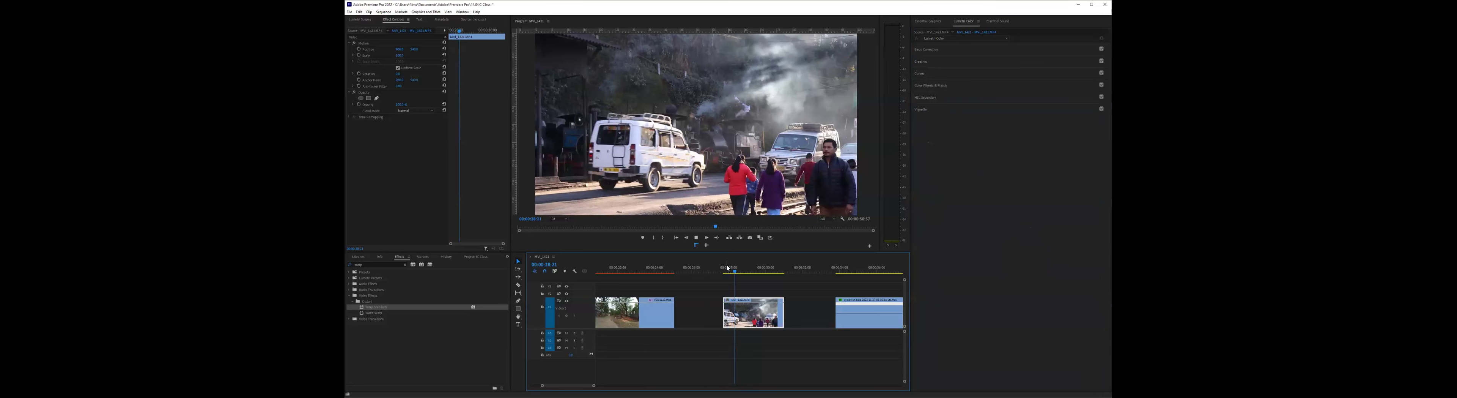
{"action": "key", "text": "space"}
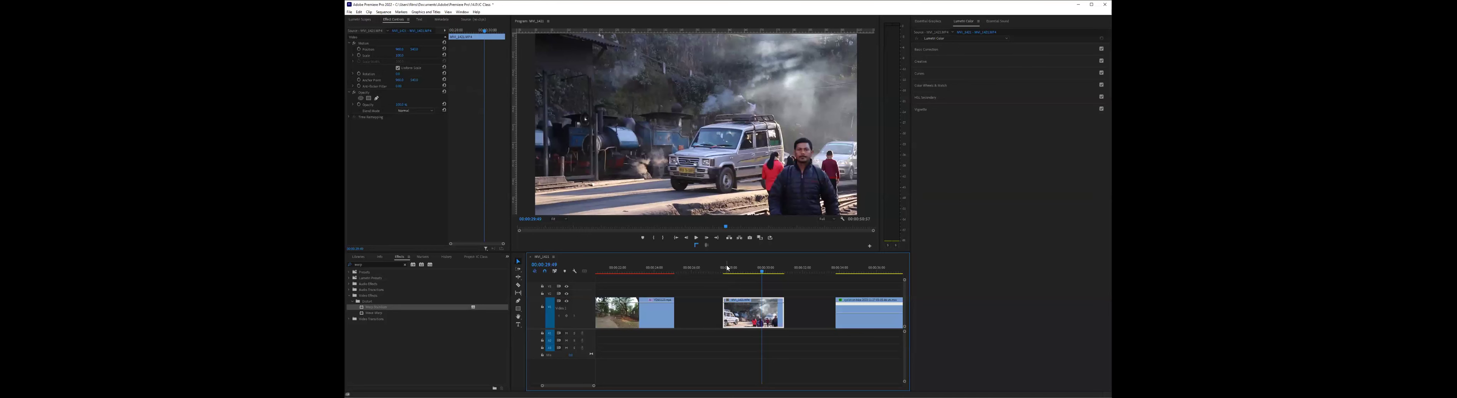
{"action": "left_click", "coordinate": [728, 269]}
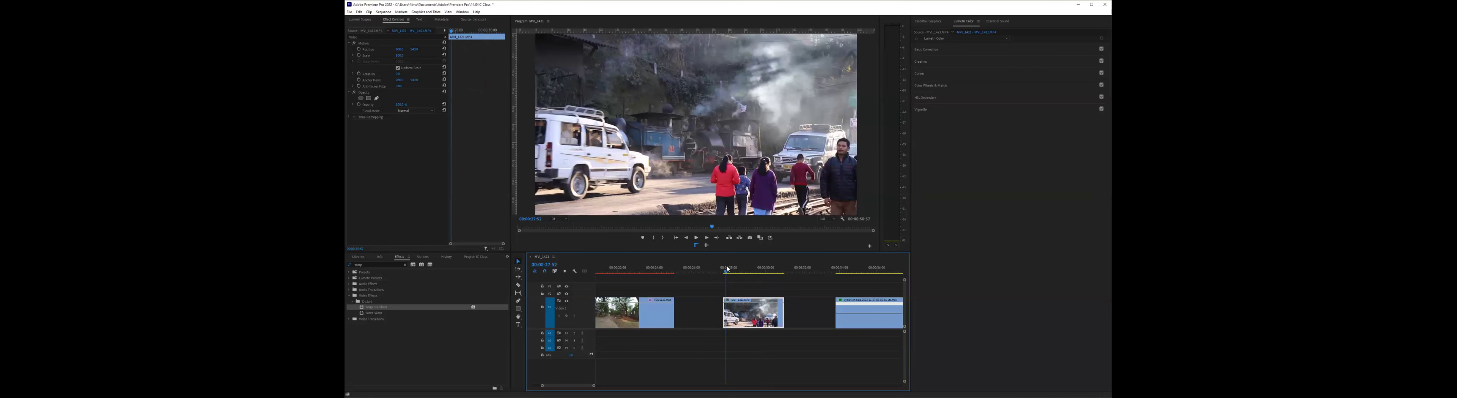
{"action": "key", "text": "space"}
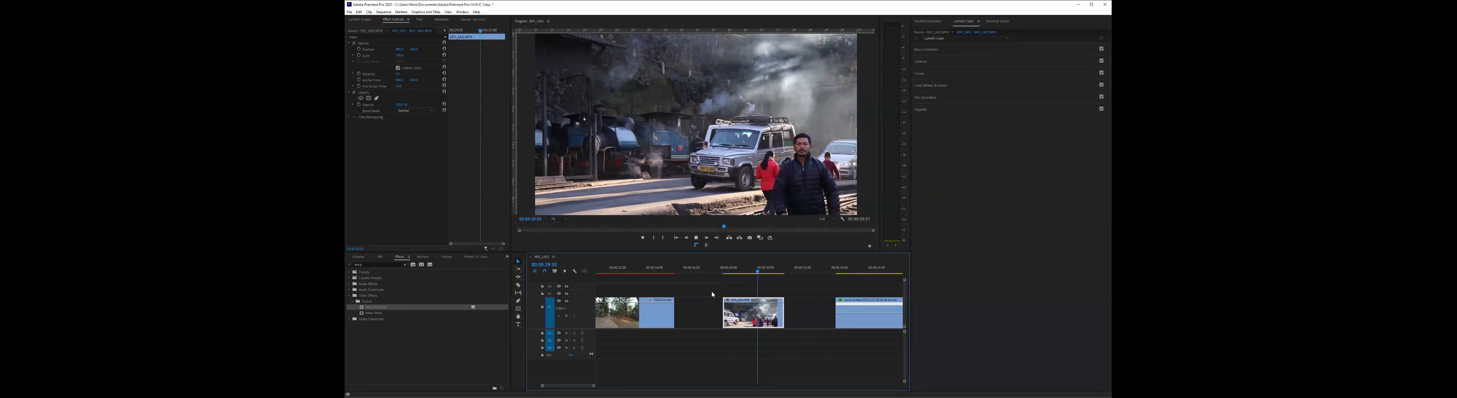
{"action": "left_click", "coordinate": [725, 271]}
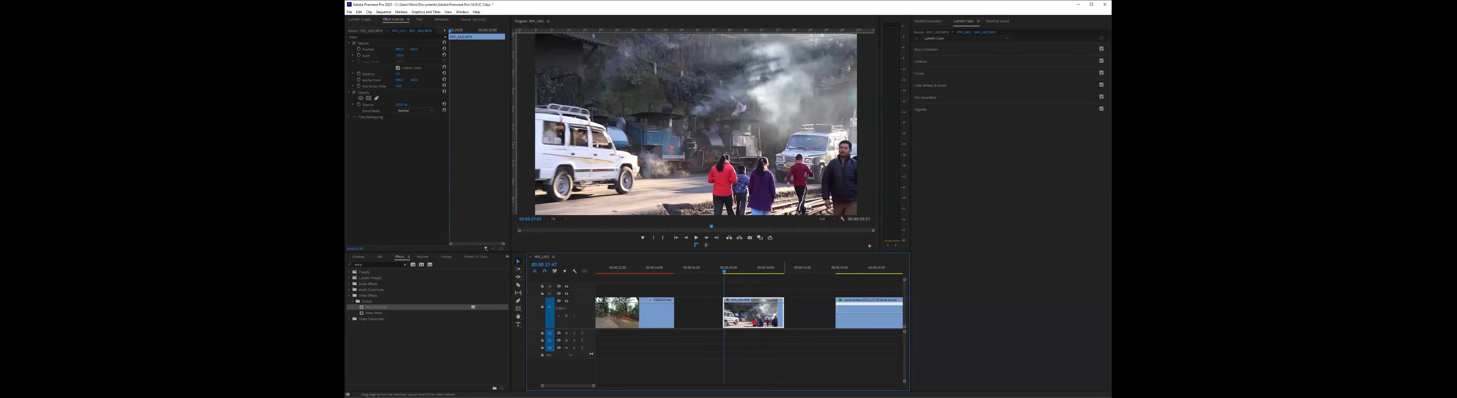
{"action": "key", "text": "space"}
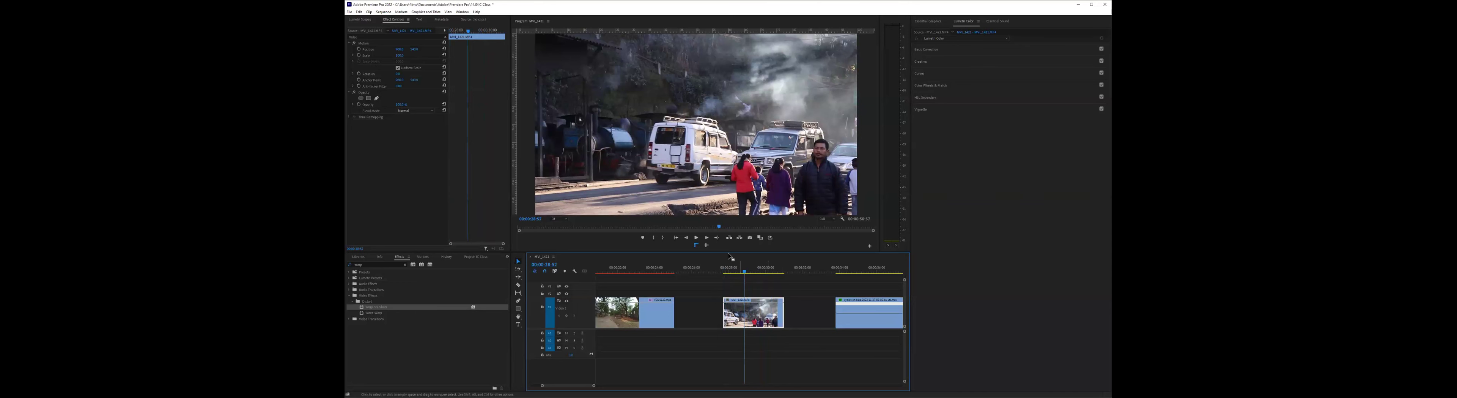
{"action": "left_click", "coordinate": [729, 265]}
{"action": "key", "text": "space"}
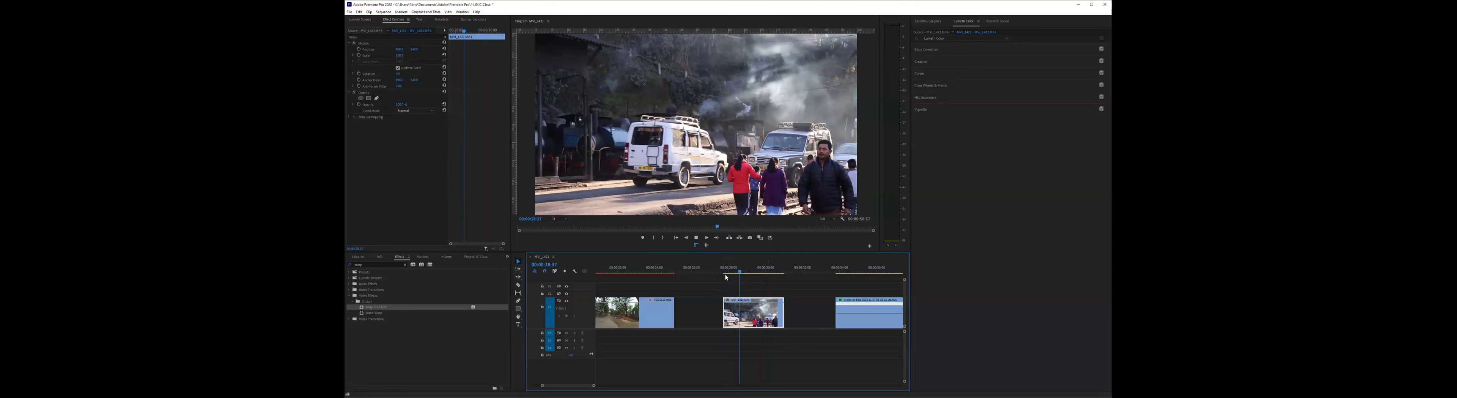
- Shift the smoky street clip's Basic Correction temperature to warm orange, preview the look across the clip and reset it
{"action": "left_click_drag", "start_coordinate": [737, 273], "coordinate": [774, 280]}
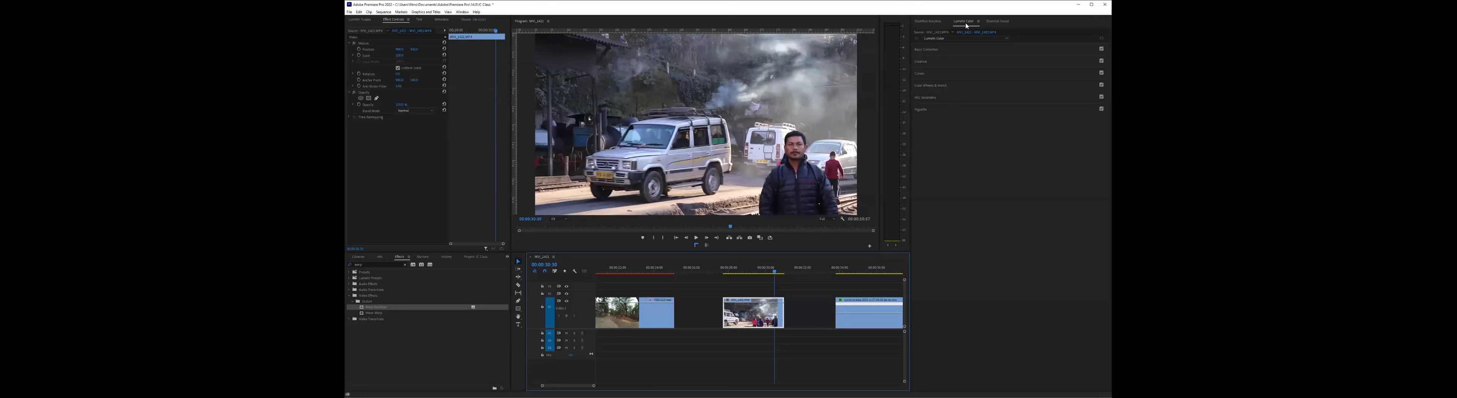
{"action": "left_click", "coordinate": [950, 53]}
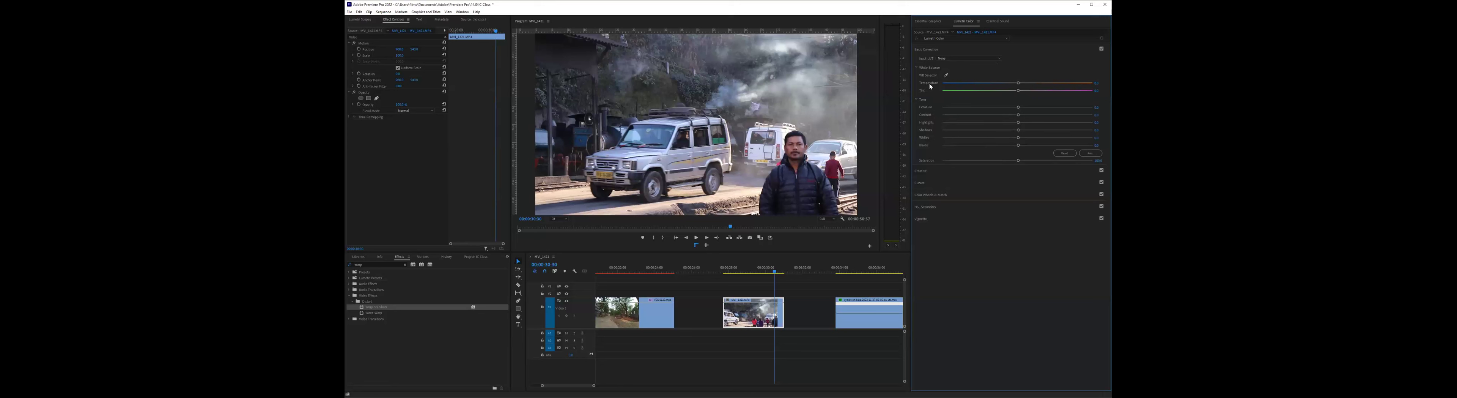
{"action": "left_click", "coordinate": [1018, 85]}
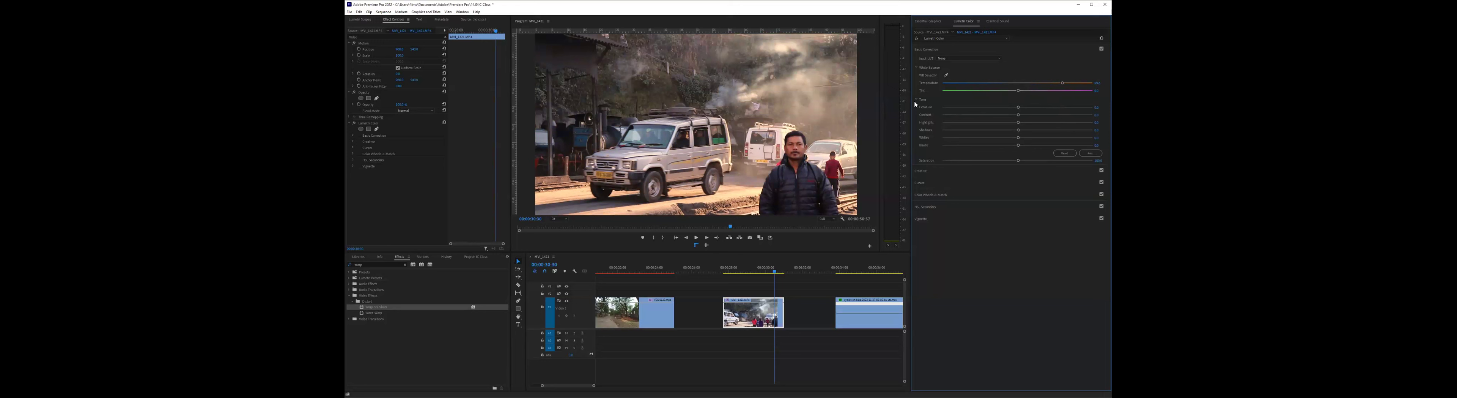
{"action": "left_click_drag", "start_coordinate": [1065, 86], "coordinate": [1075, 92]}
{"action": "left_click_drag", "start_coordinate": [1075, 83], "coordinate": [1067, 84]}
{"action": "left_click_drag", "start_coordinate": [734, 272], "coordinate": [773, 277]}
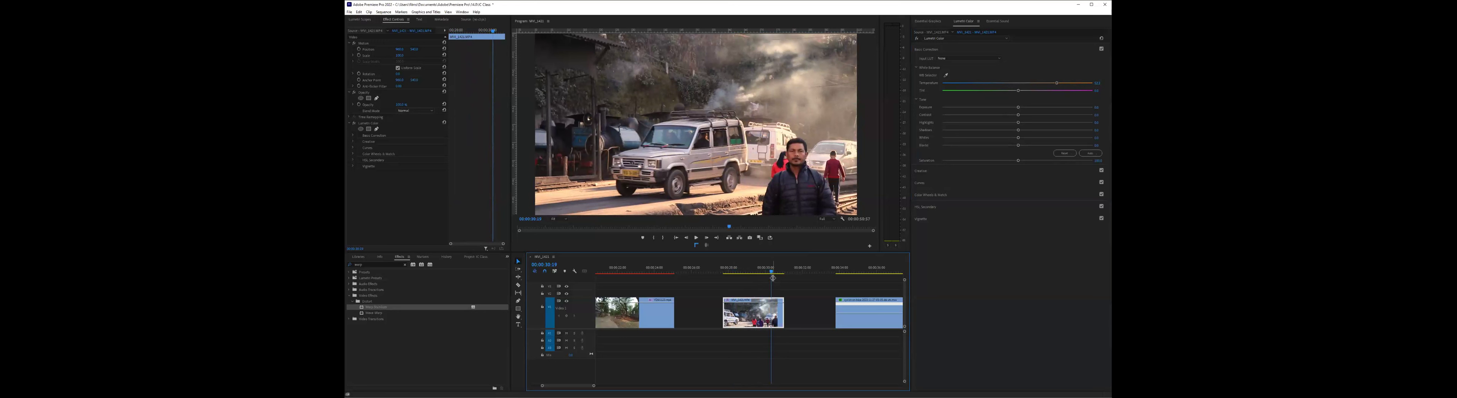
{"action": "left_click_drag", "start_coordinate": [1060, 87], "coordinate": [1058, 89]}
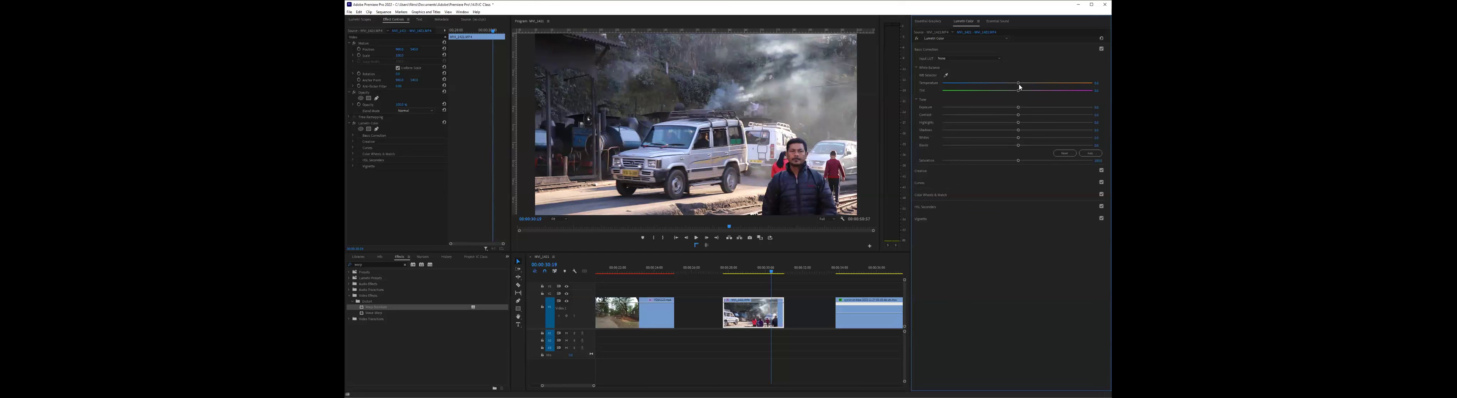
- Cool the street clip's Basic Correction temperature to a strong blue tint and replay the clip to check it
{"action": "left_click_drag", "start_coordinate": [1018, 87], "coordinate": [970, 89]}
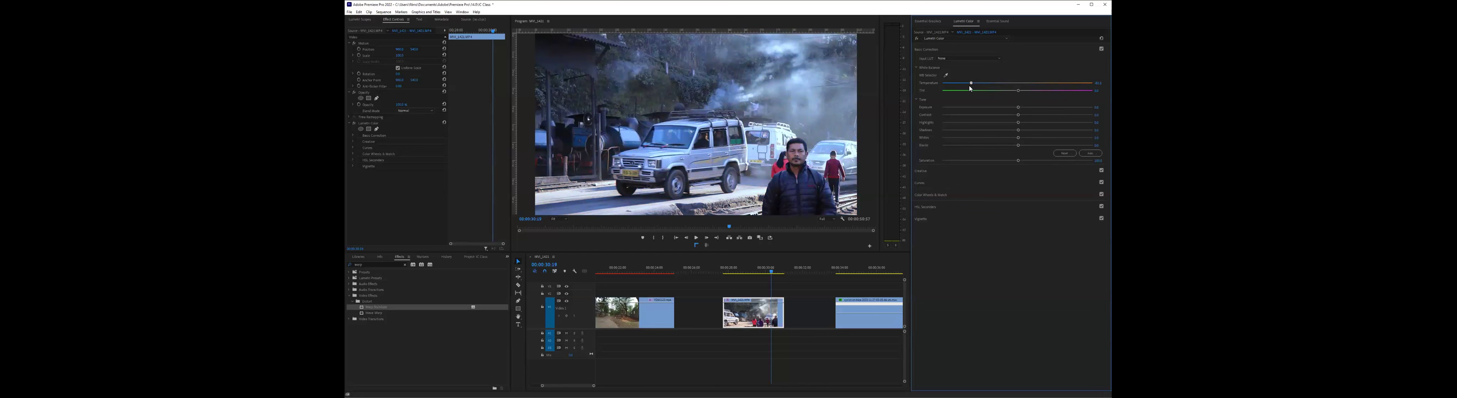
{"action": "left_click", "coordinate": [727, 267]}
{"action": "key", "text": "space"}
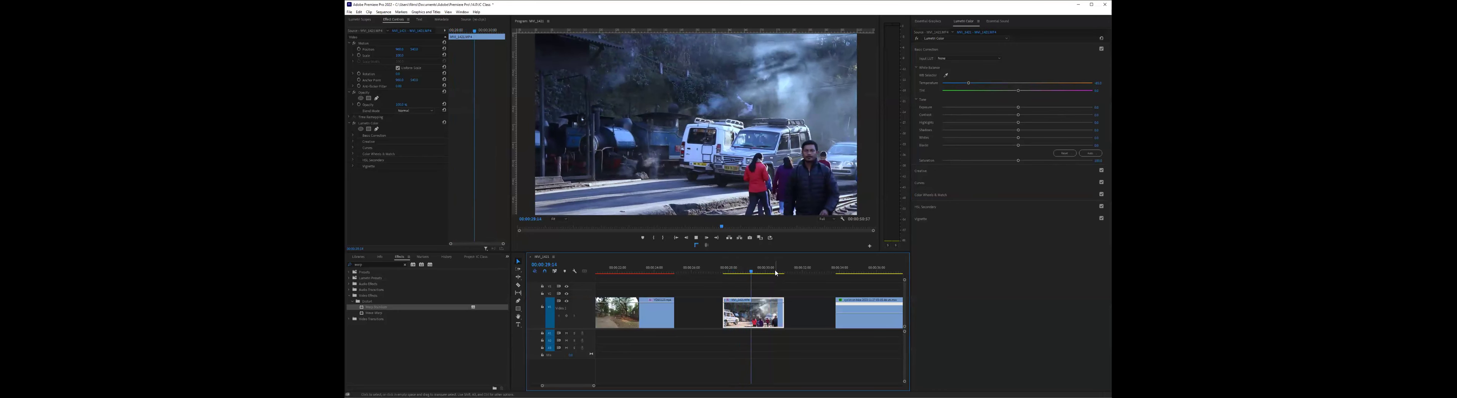
{"action": "key", "text": "space"}
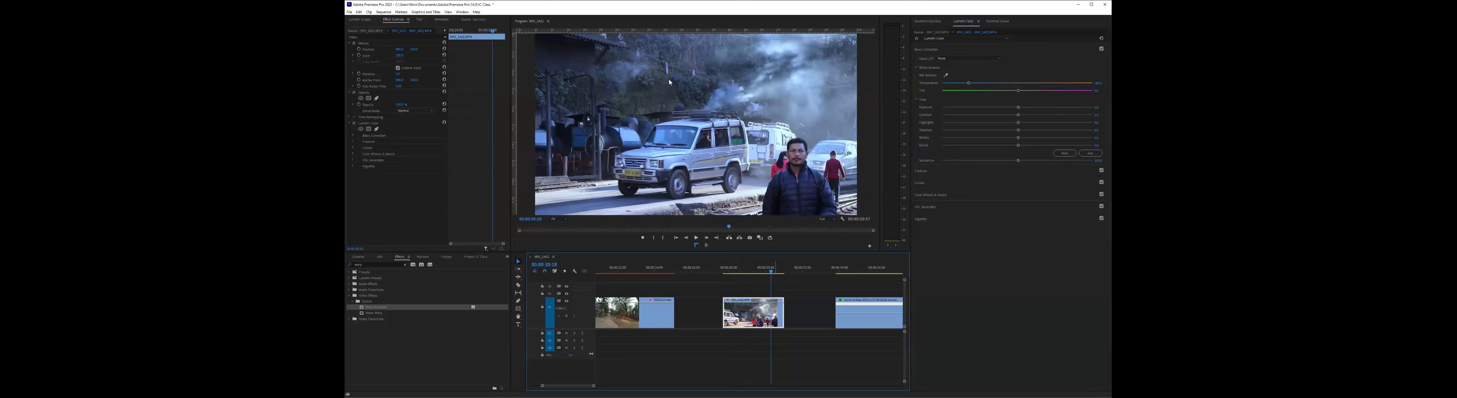
{"action": "left_click", "coordinate": [731, 268]}
{"action": "left_click_drag", "start_coordinate": [957, 86], "coordinate": [949, 88]}
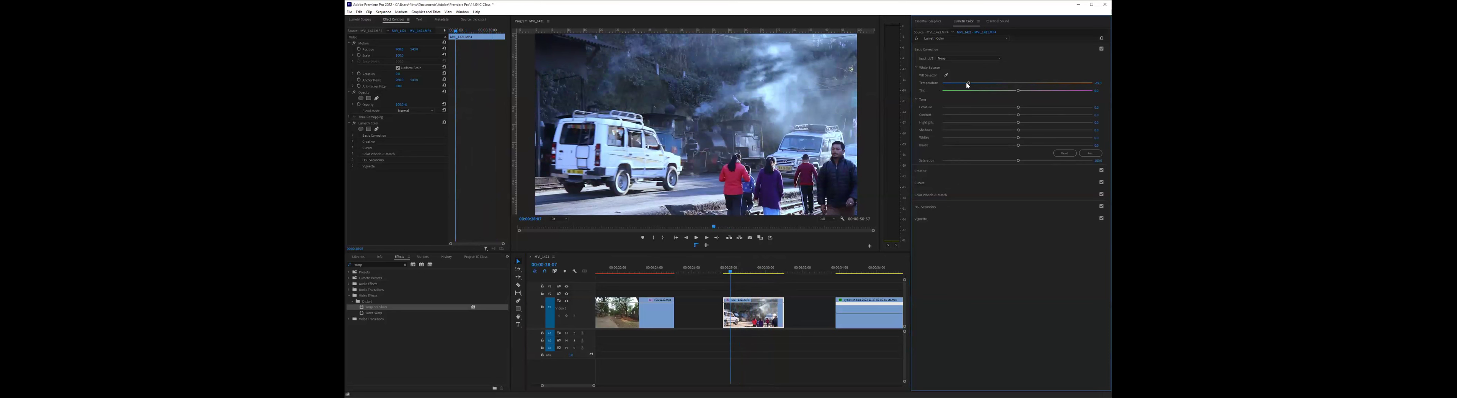
{"action": "key", "text": "space"}
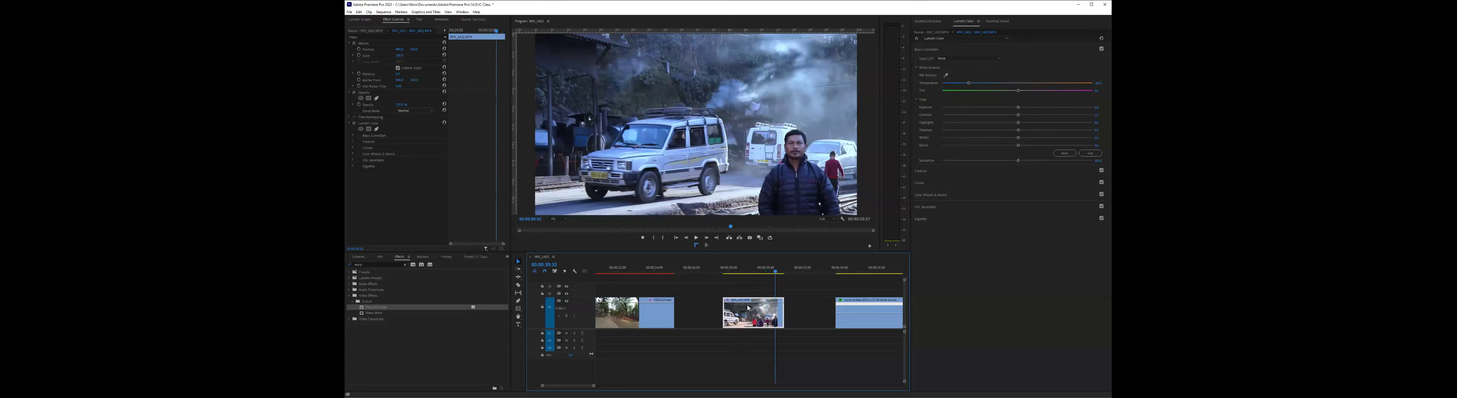
- Raise Faded Film in the street clip's Creative adjustments and replay the clip from its start
{"action": "left_click_drag", "start_coordinate": [762, 310], "coordinate": [780, 121]}
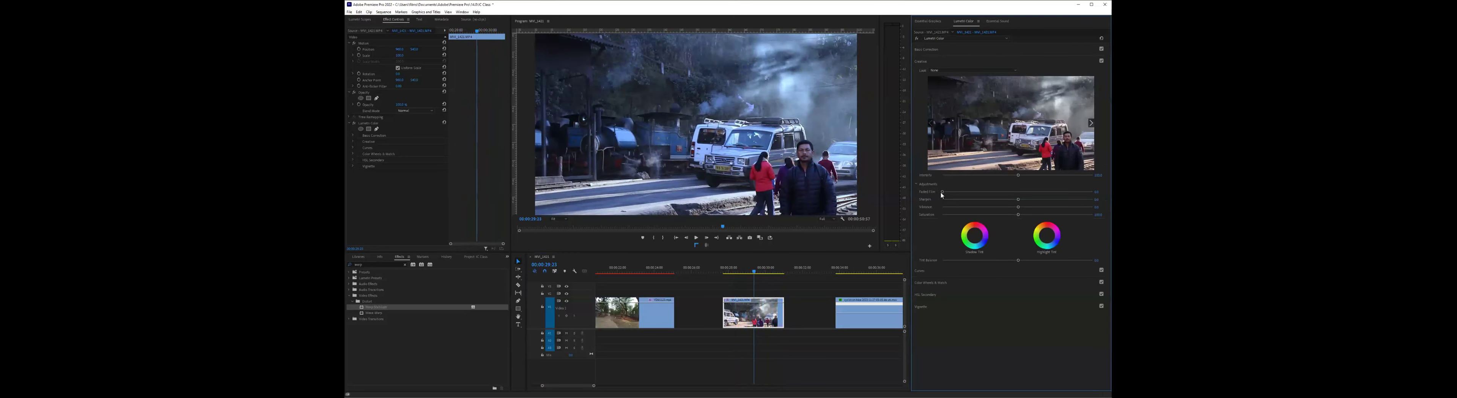
{"action": "left_click_drag", "start_coordinate": [952, 196], "coordinate": [1026, 194]}
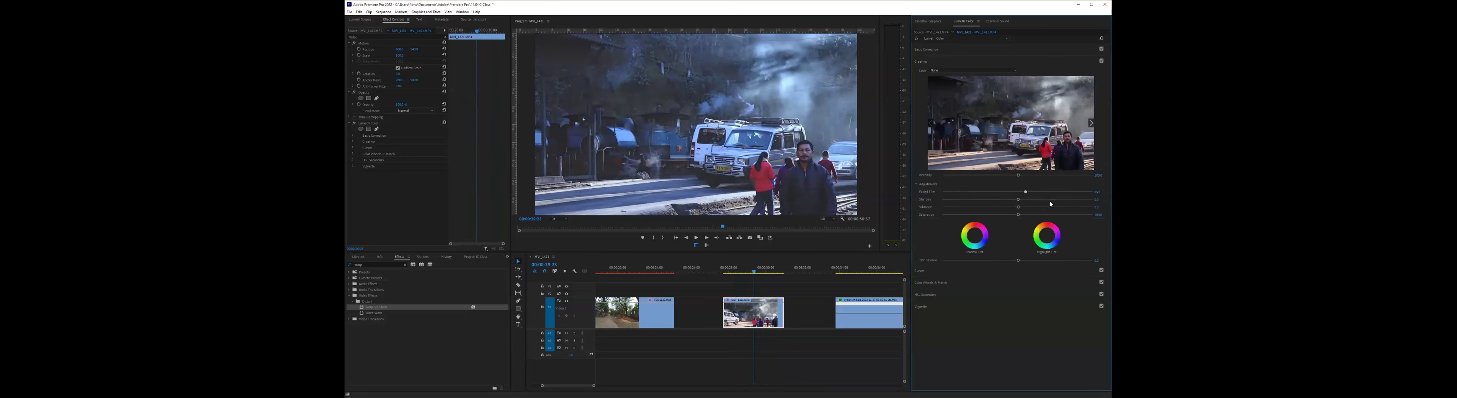
{"action": "left_click", "coordinate": [726, 273]}
{"action": "key", "text": "space"}
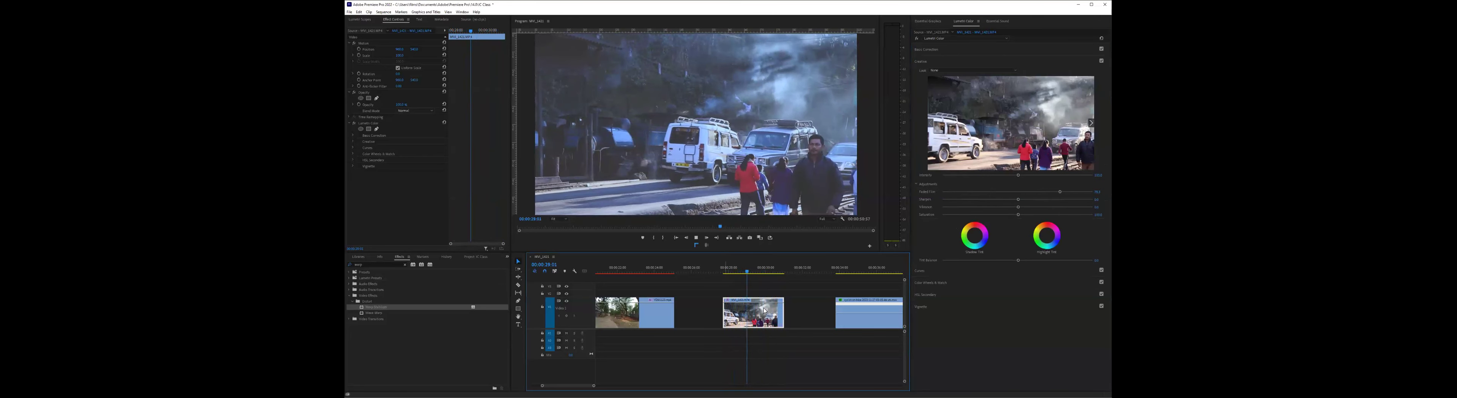
{"action": "key", "text": "space"}
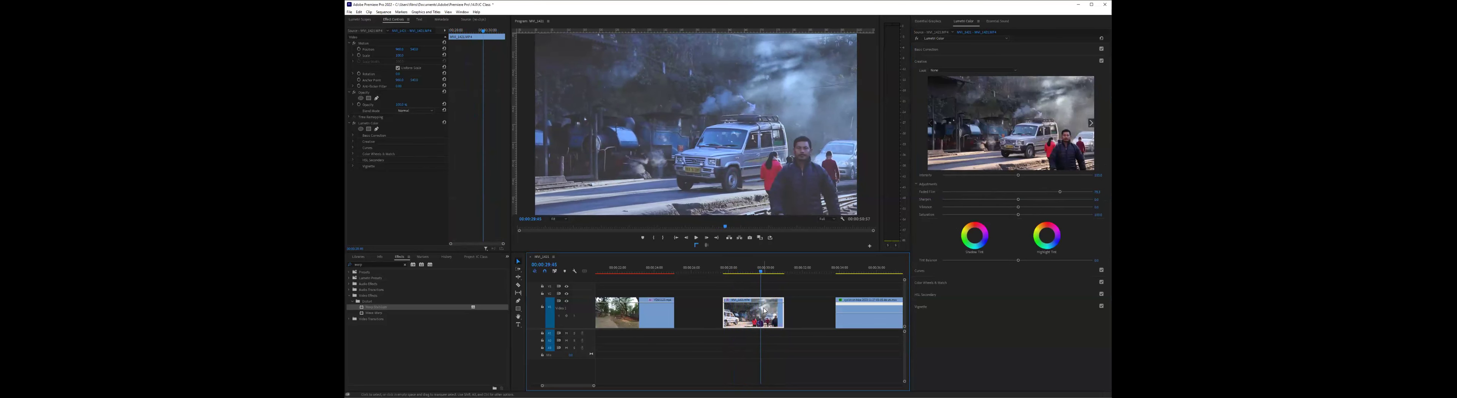
- Switch the Lumetri Color effect off and on to compare the street clip before and after grading
{"action": "left_click", "coordinate": [355, 127]}
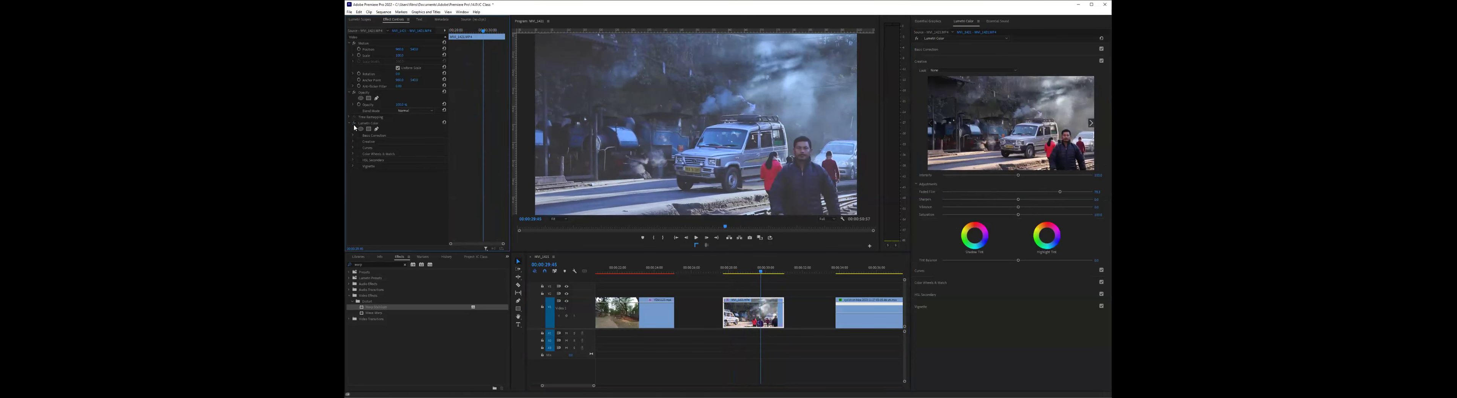
{"action": "left_click", "coordinate": [354, 123]}
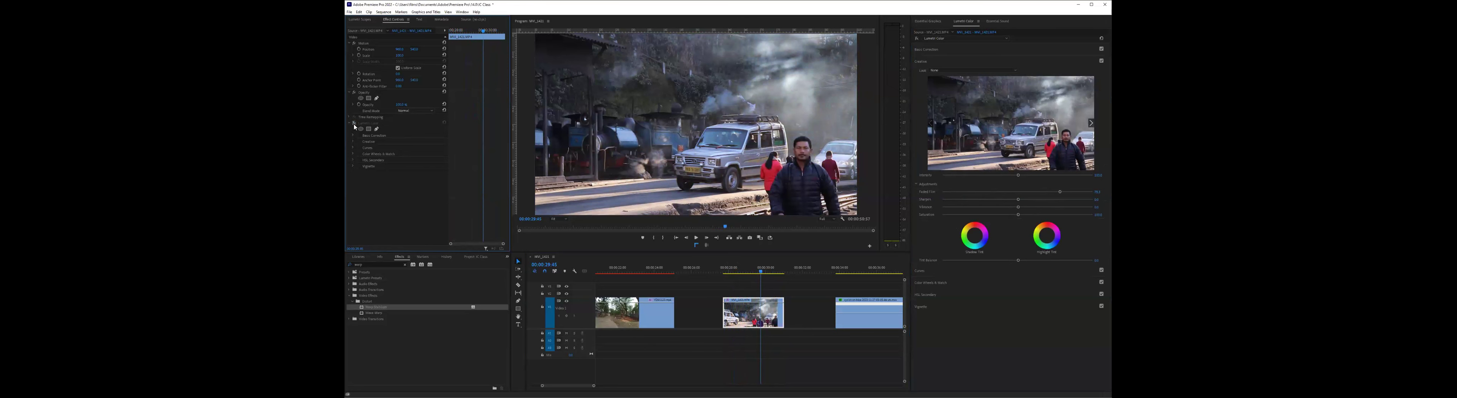
{"action": "left_click", "coordinate": [355, 124]}
{"action": "left_click", "coordinate": [354, 124]}
{"action": "left_click", "coordinate": [354, 124]}
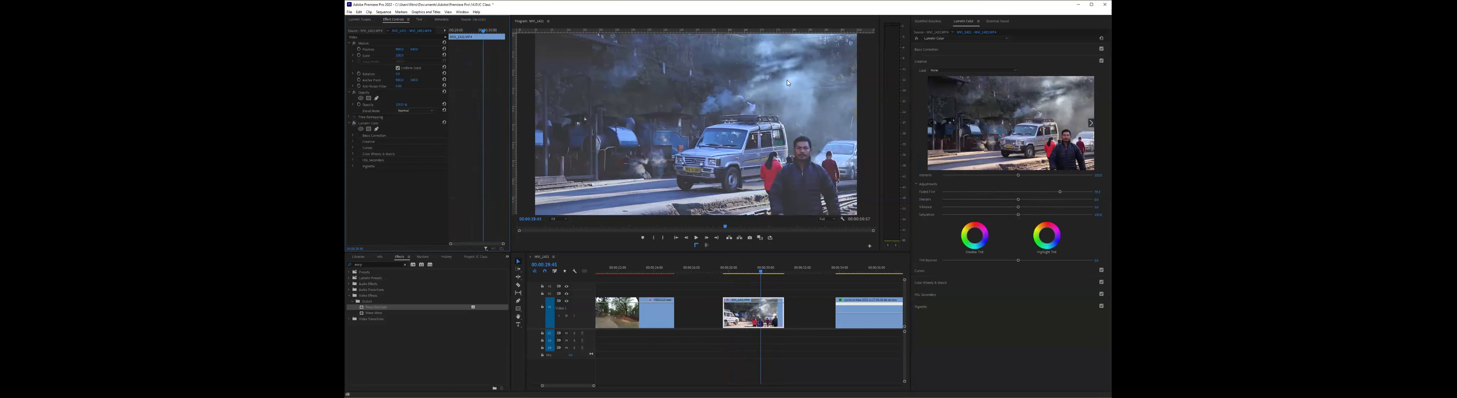
- Tint the street clip's highlights green-teal with the Highlights color wheel
{"action": "left_click", "coordinate": [944, 49]}
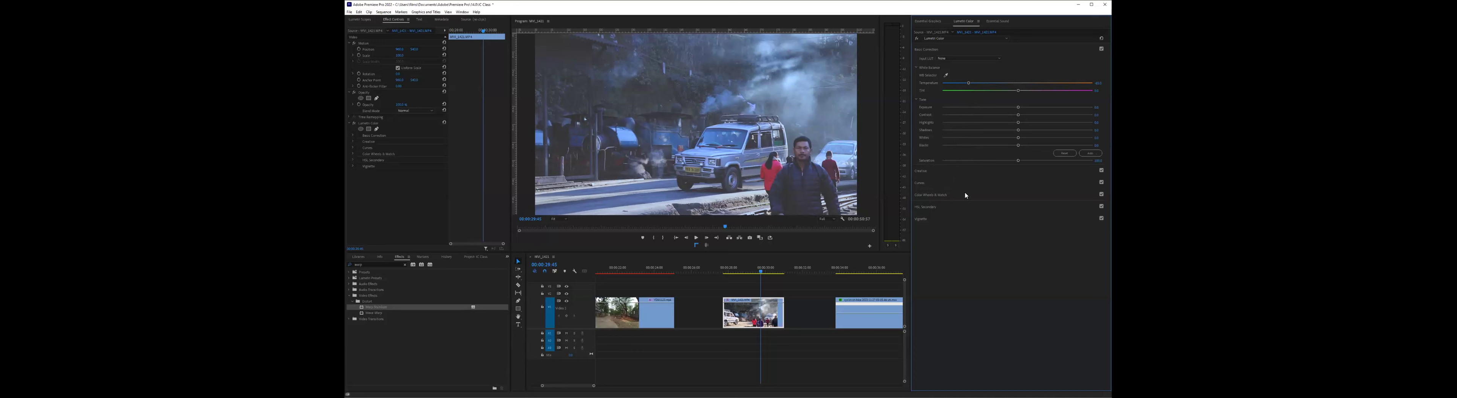
{"action": "left_click", "coordinate": [944, 195]}
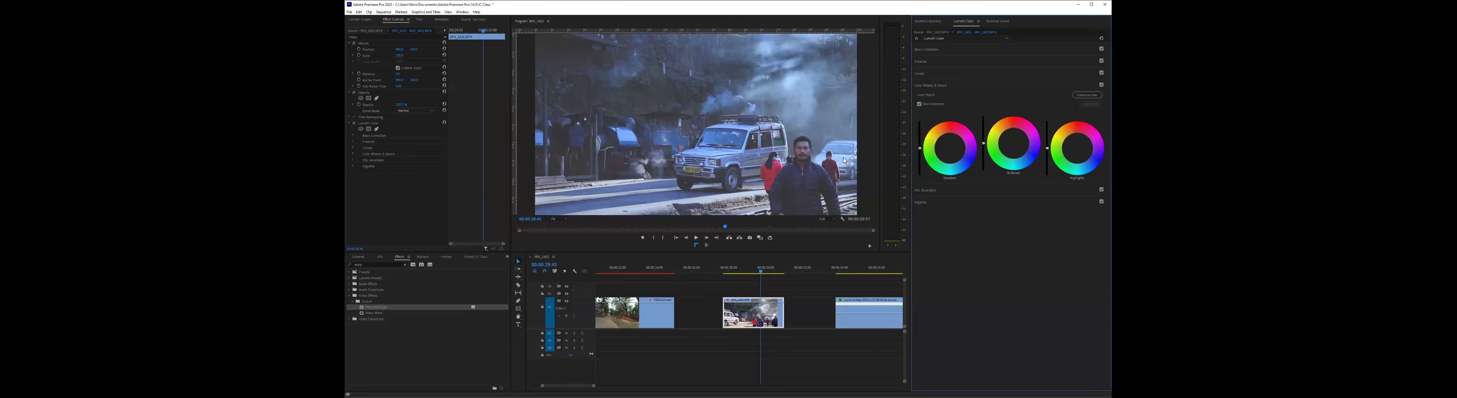
{"action": "left_click", "coordinate": [1078, 148]}
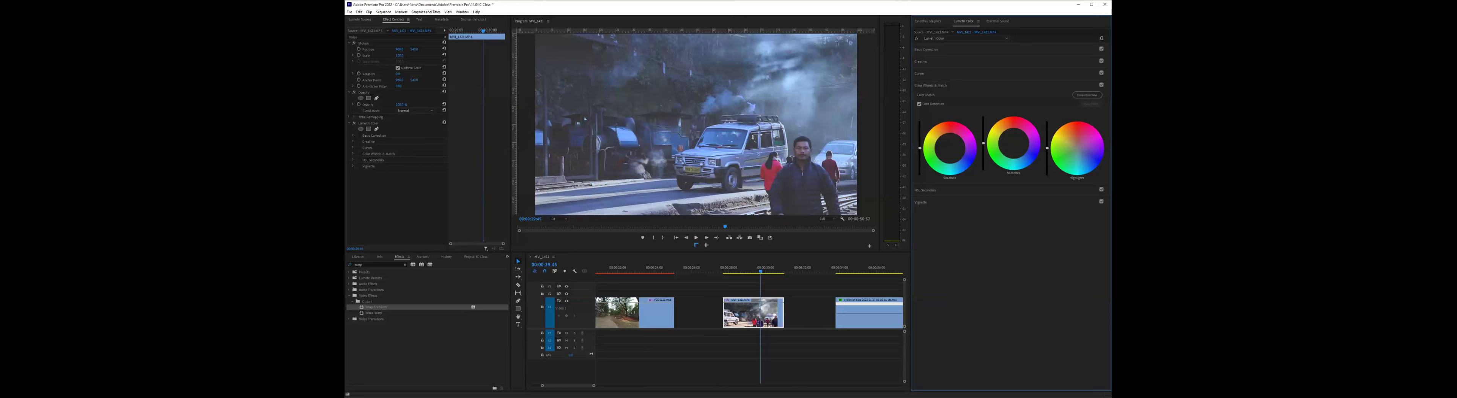
{"action": "double_click", "coordinate": [1078, 148]}
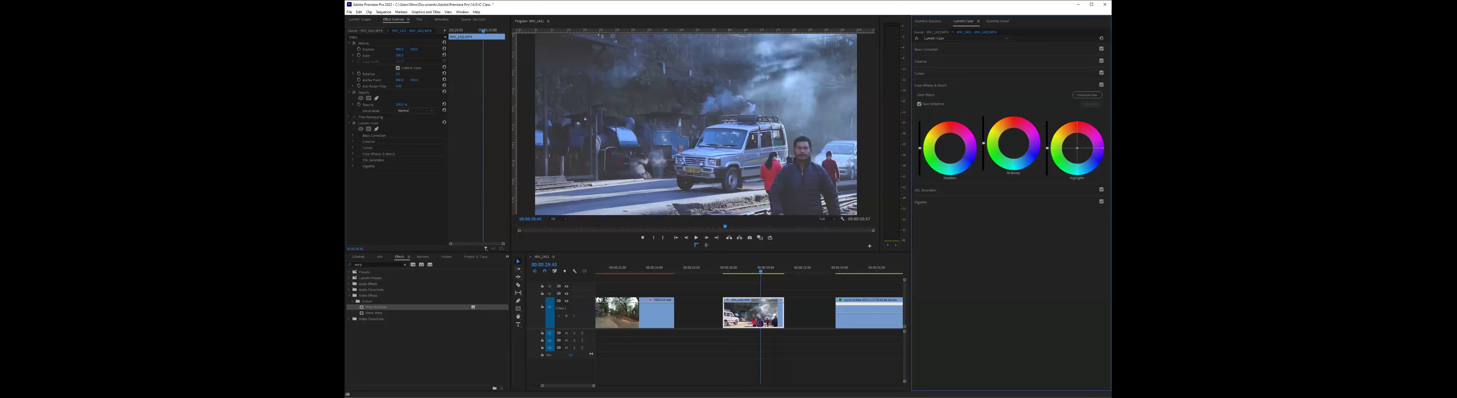
{"action": "left_click", "coordinate": [1078, 148]}
{"action": "left_click_drag", "start_coordinate": [1077, 148], "coordinate": [1065, 154]}
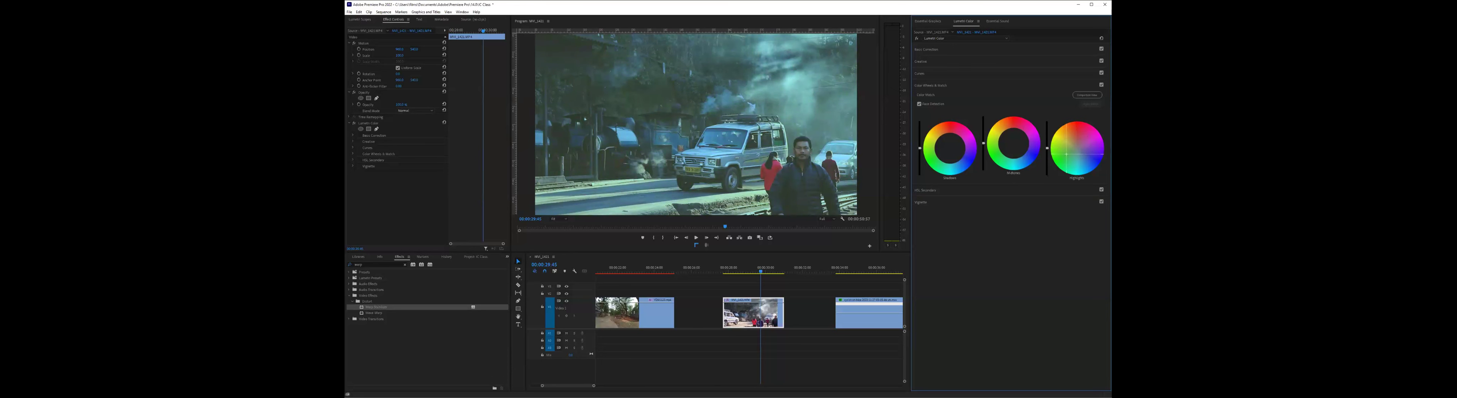
- Replay the street clip several times from near its start to examine the teal highlight tint
{"action": "left_click", "coordinate": [729, 267]}
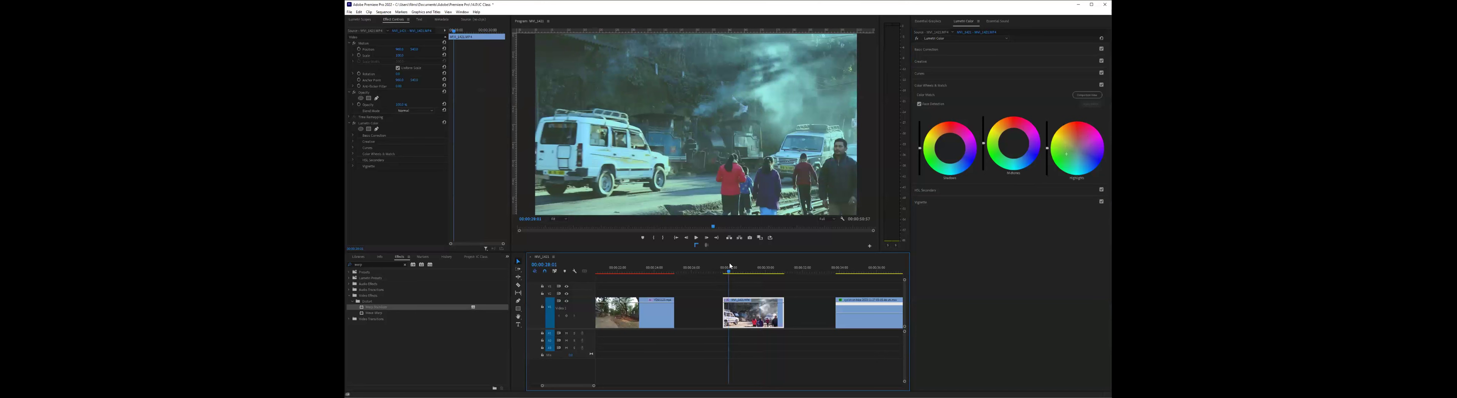
{"action": "key", "text": "space"}
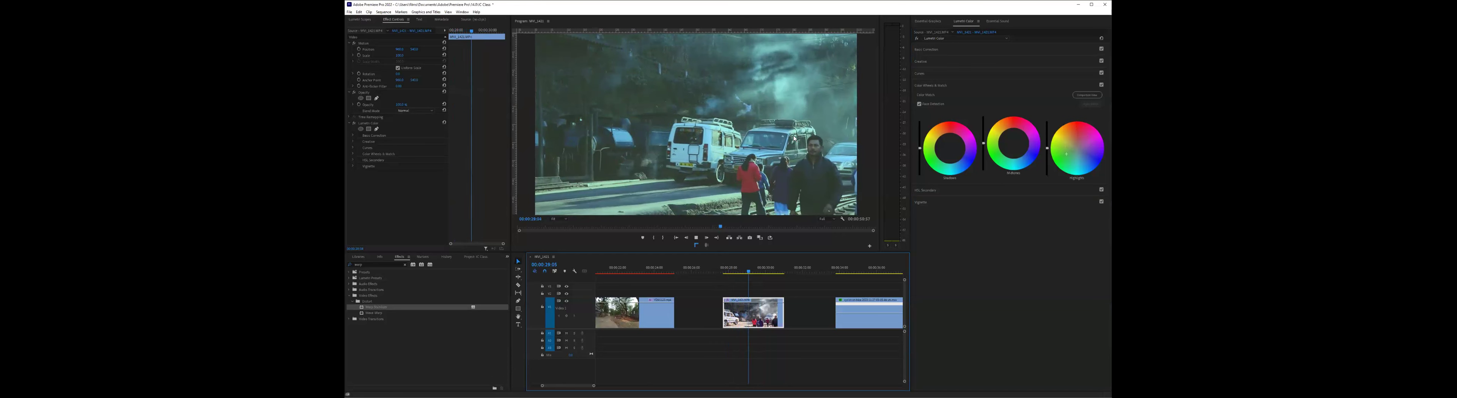
{"action": "key", "text": "space"}
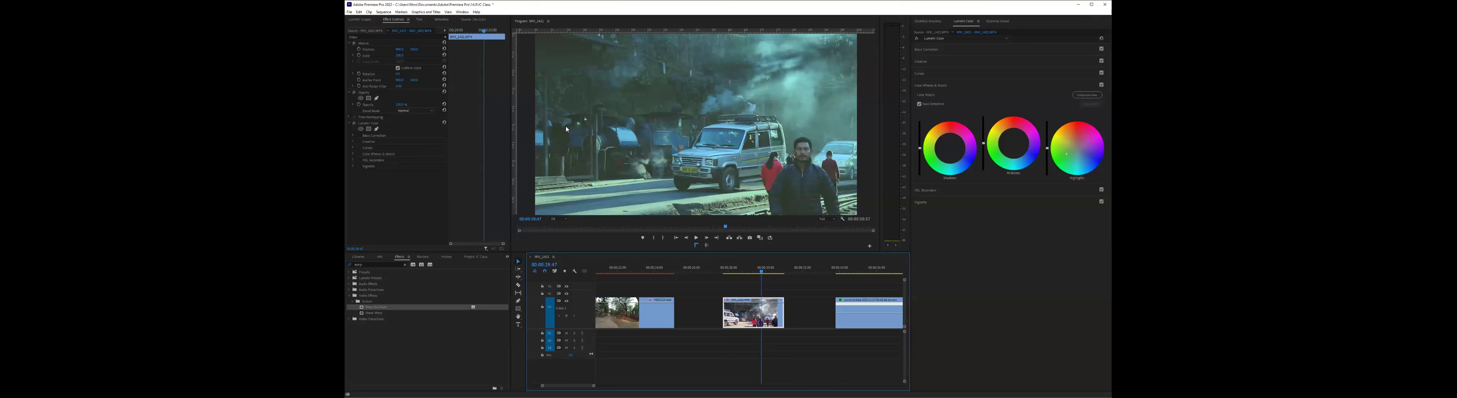
{"action": "left_click", "coordinate": [1066, 154]}
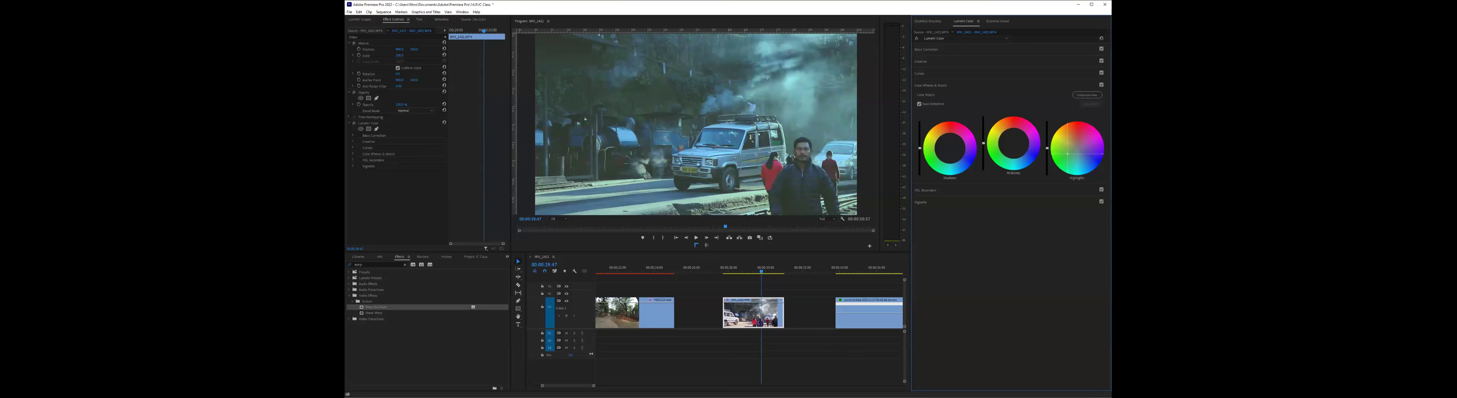
{"action": "left_click", "coordinate": [733, 269]}
{"action": "key", "text": "space"}
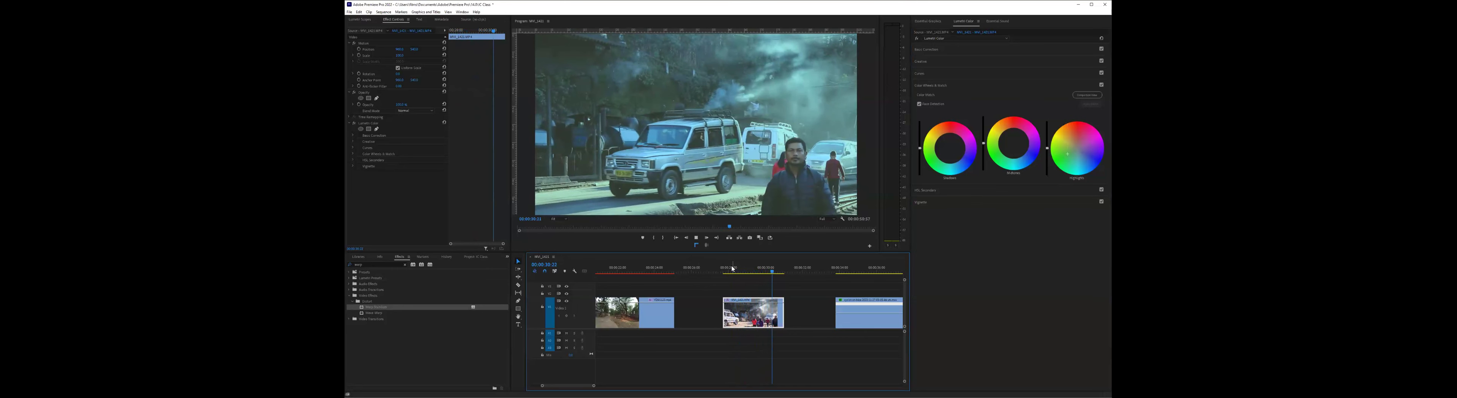
{"action": "left_click", "coordinate": [733, 270]}
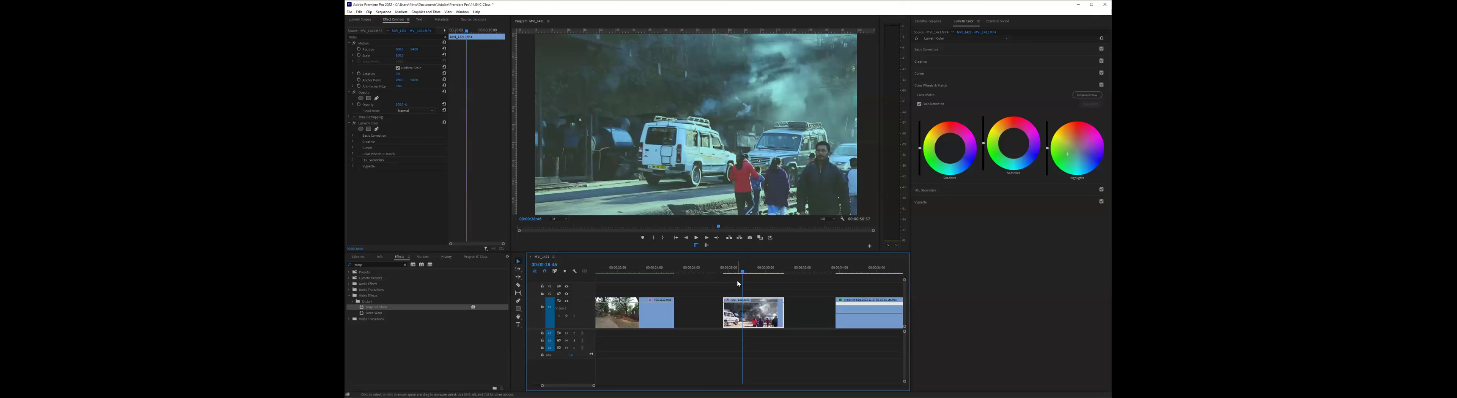
{"action": "key", "text": "space"}
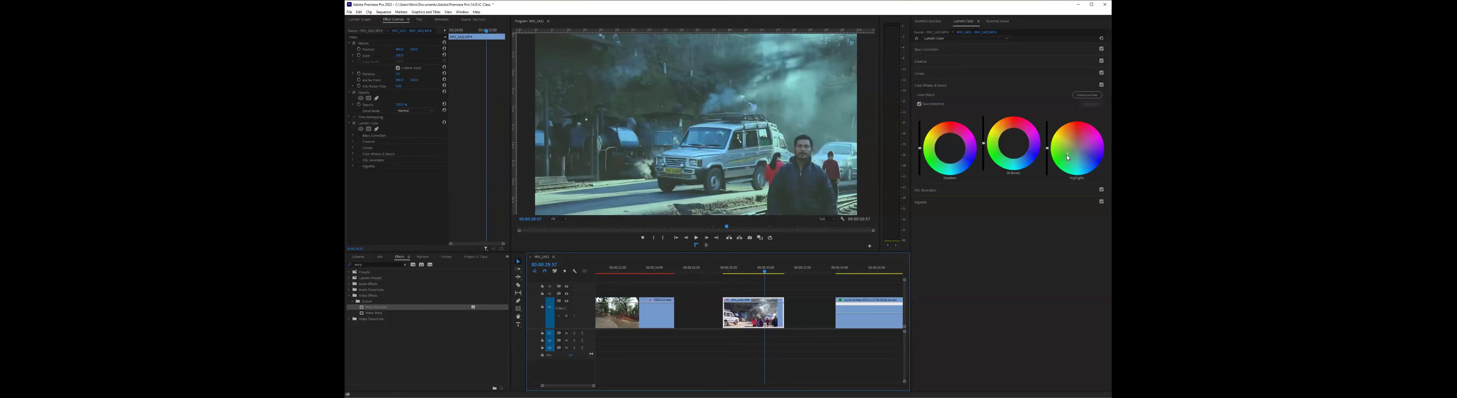
{"action": "key", "text": "space"}
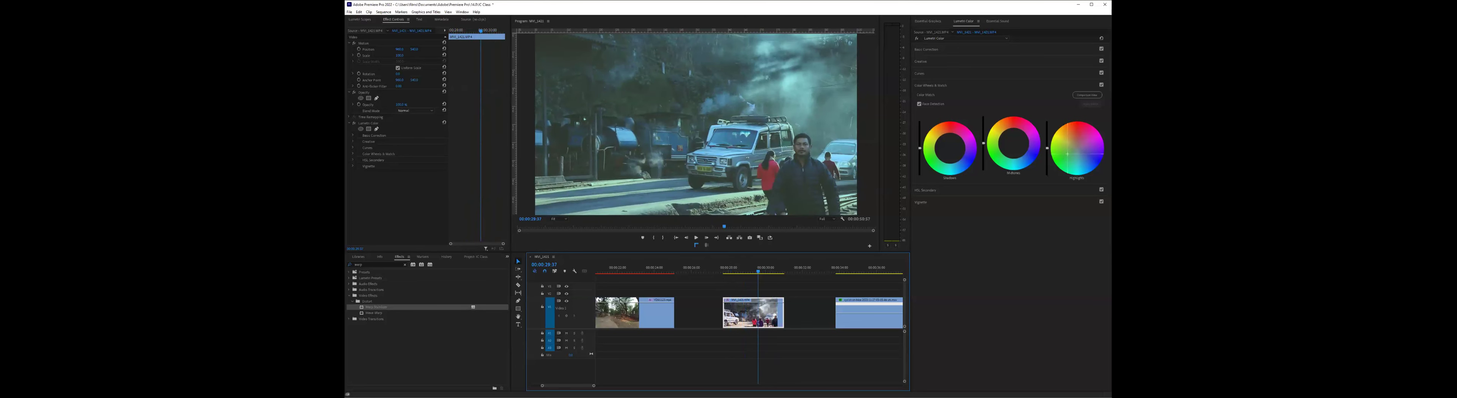
- Reset the Highlights color wheel and shift the Basic Correction temperature to a warm orange tone
{"action": "double_click", "coordinate": [1068, 156]}
{"action": "left_click", "coordinate": [953, 50]}
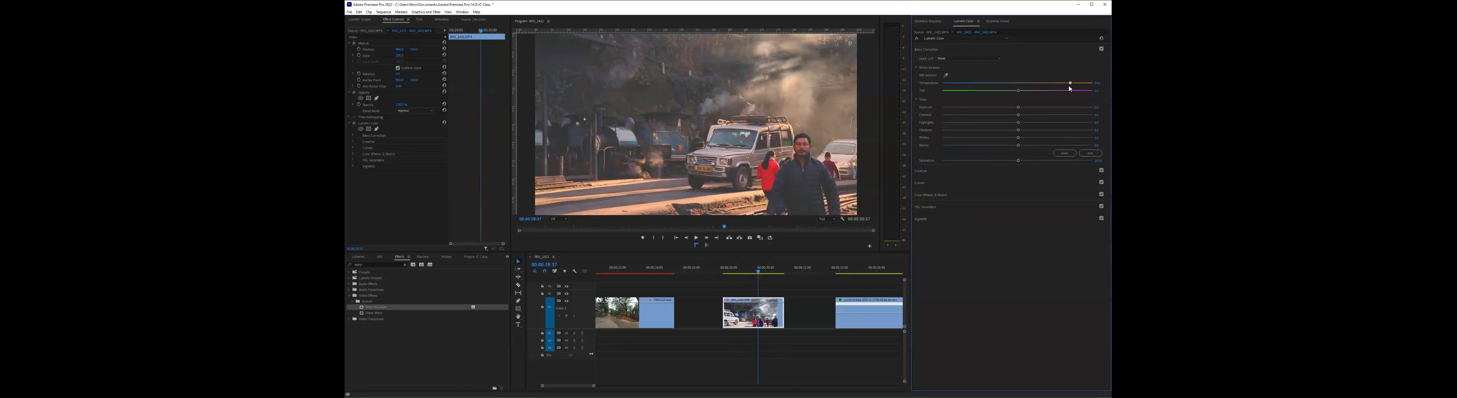
{"action": "left_click_drag", "start_coordinate": [1070, 84], "coordinate": [1064, 83]}
- Toggle the Creative adjustments of the street clip to compare the image with and without the faded look
{"action": "left_click", "coordinate": [930, 173]}
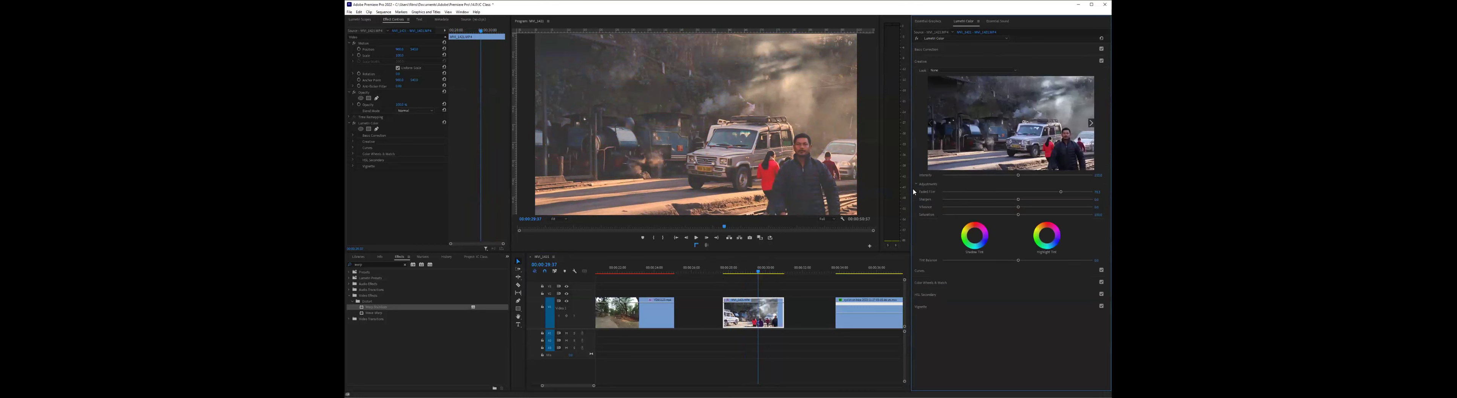
{"action": "left_click", "coordinate": [1101, 61]}
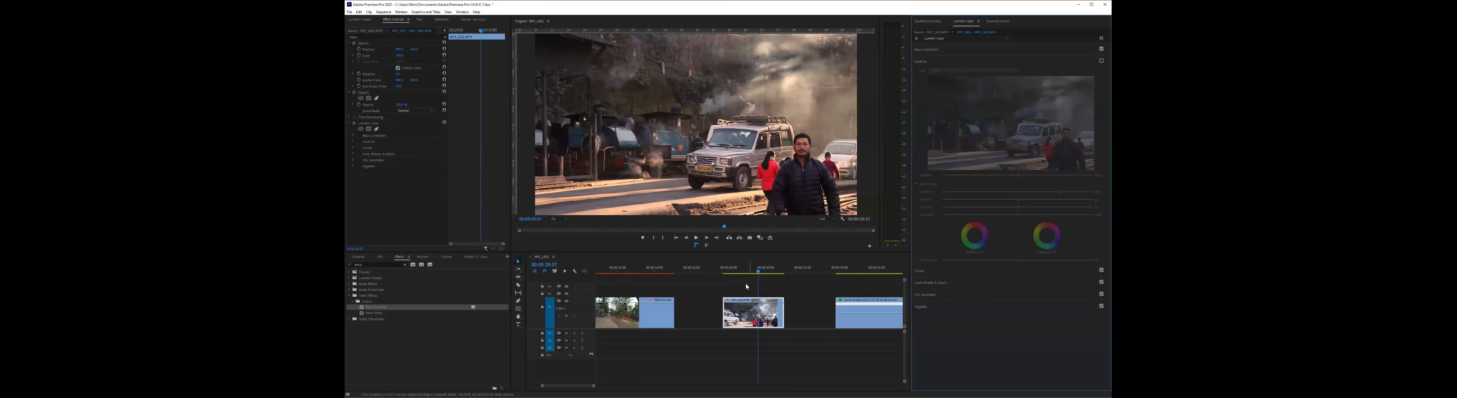
{"action": "left_click", "coordinate": [1096, 63]}
{"action": "left_click", "coordinate": [1102, 63]}
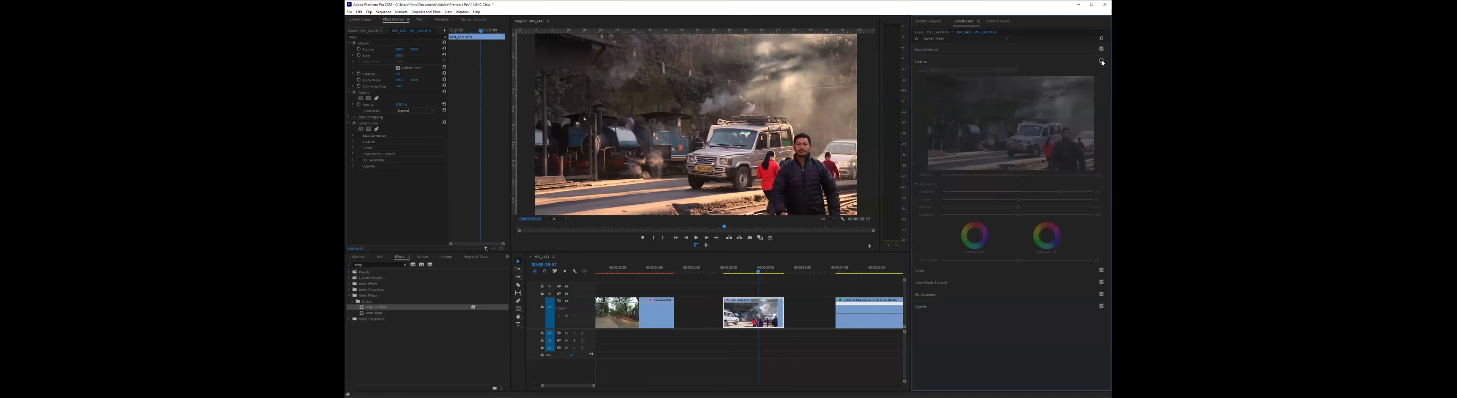
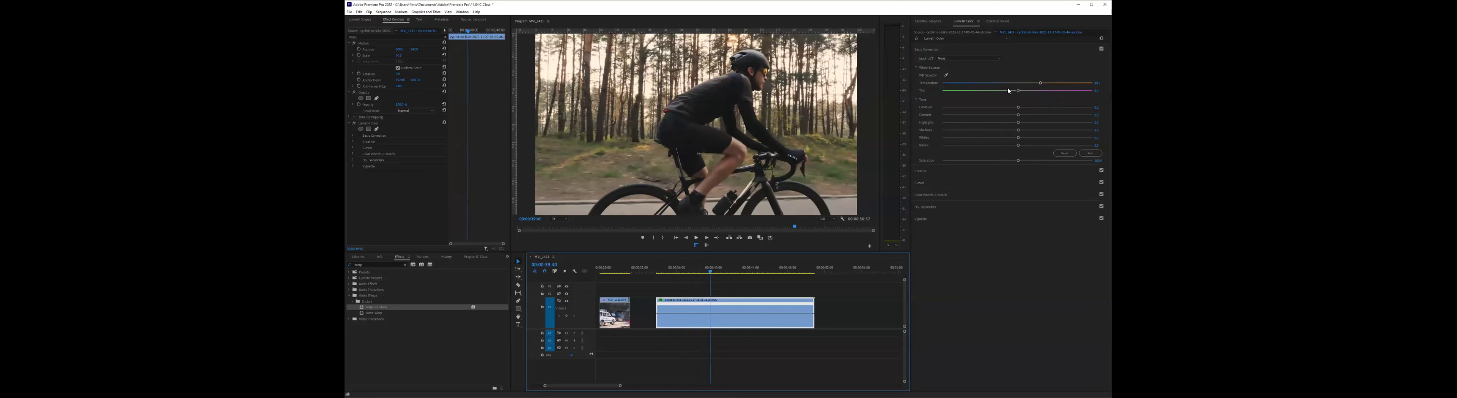
- Shift the cyclist clip's Basic Correction temperature to a cool blue tone
{"action": "left_click", "coordinate": [982, 90]}
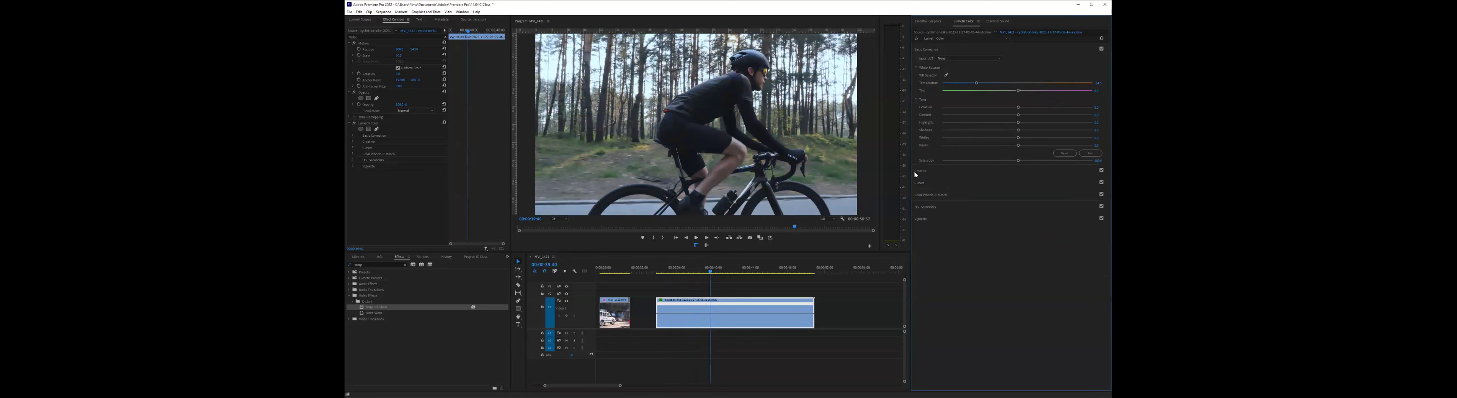
{"action": "left_click", "coordinate": [950, 170]}
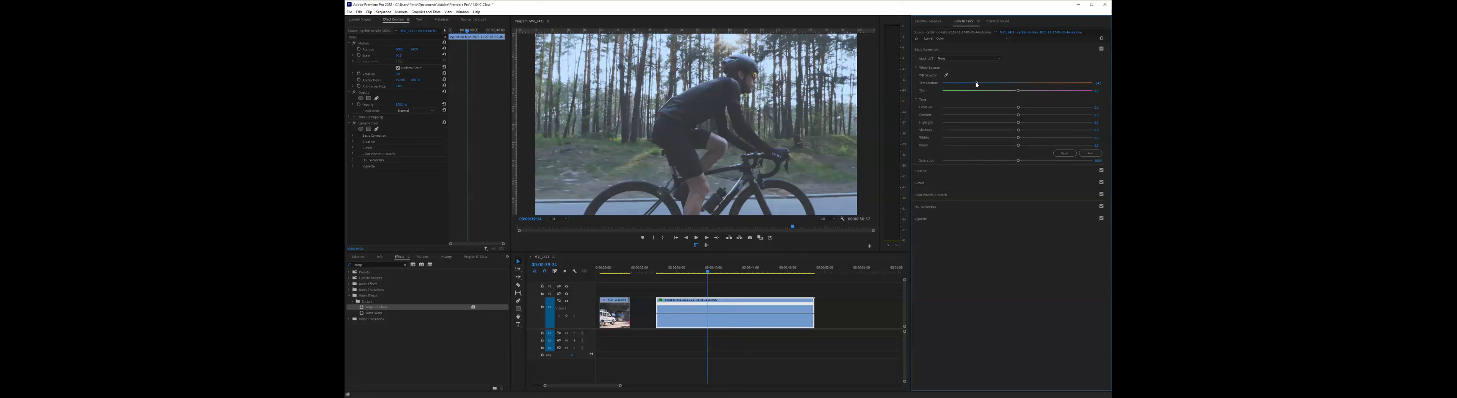
{"action": "left_click_drag", "start_coordinate": [976, 82], "coordinate": [976, 83]}
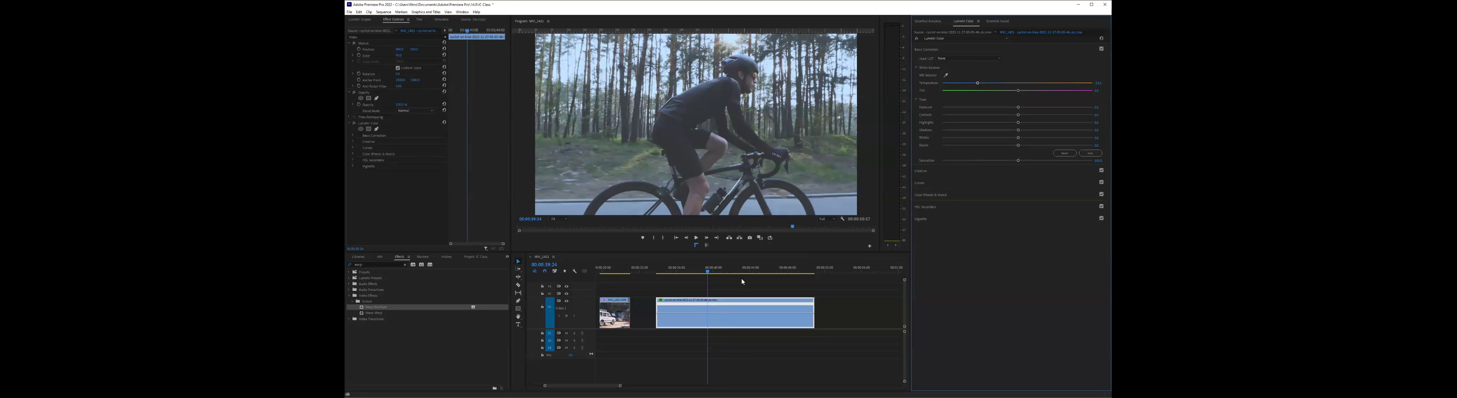
- Move the playhead to the early part of the cyclist clip and adjust the video track's height so its thumbnails and rubber band show
{"action": "left_click", "coordinate": [659, 274]}
{"action": "left_click", "coordinate": [671, 275]}
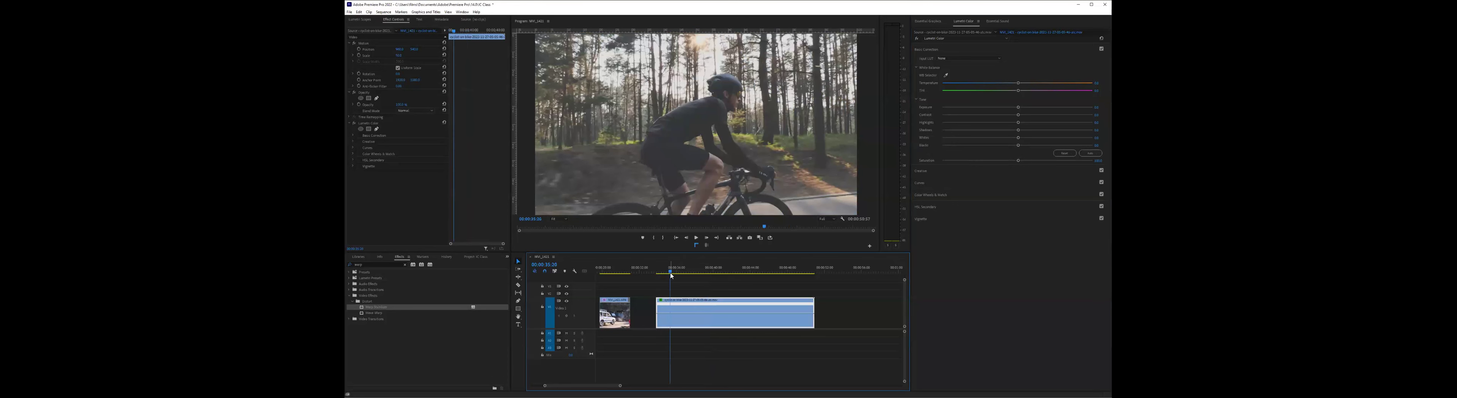
{"action": "left_click", "coordinate": [692, 274]}
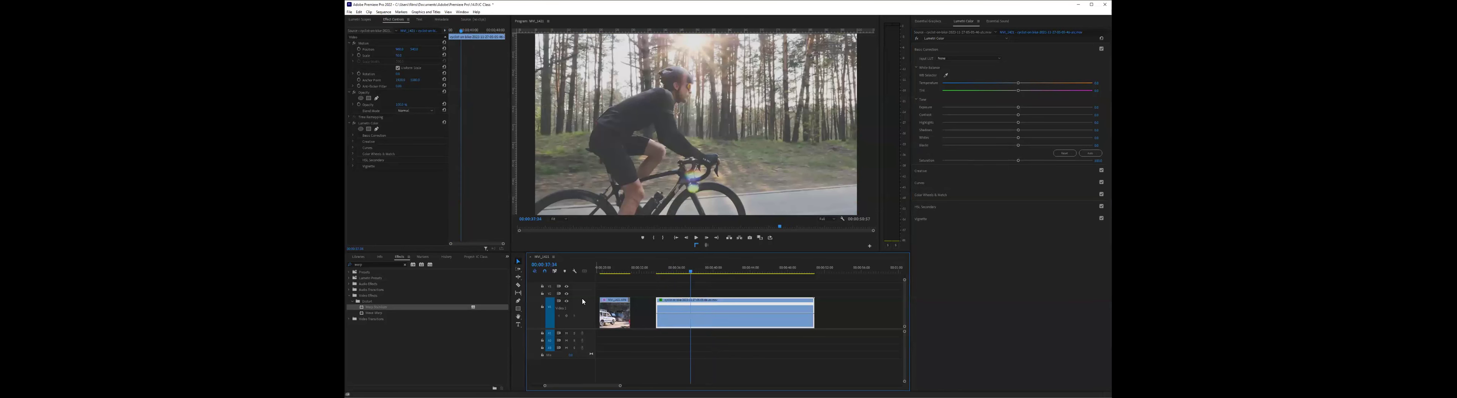
{"action": "left_click_drag", "start_coordinate": [561, 297], "coordinate": [561, 321]}
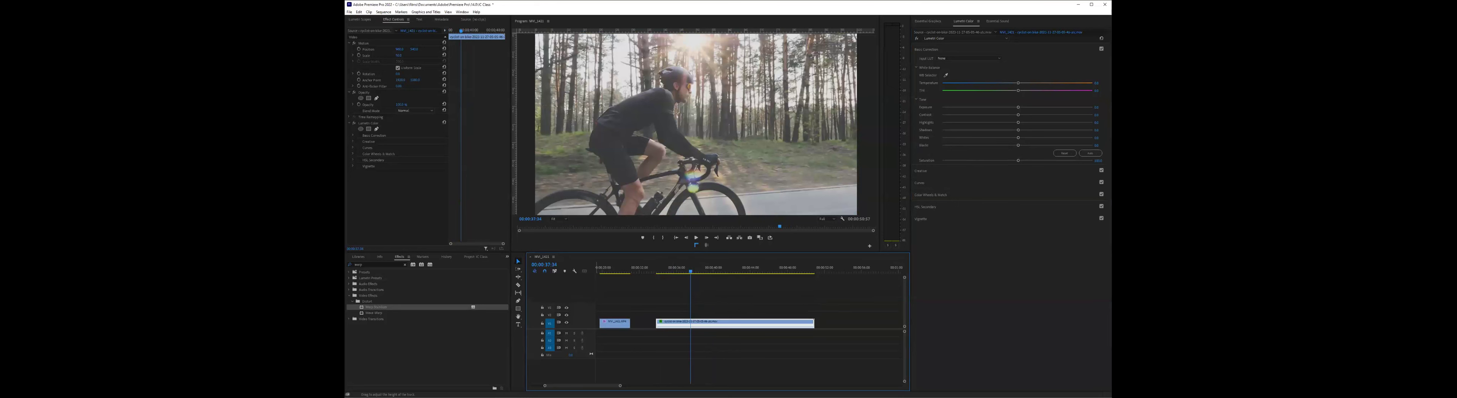
{"action": "left_click", "coordinate": [681, 310]}
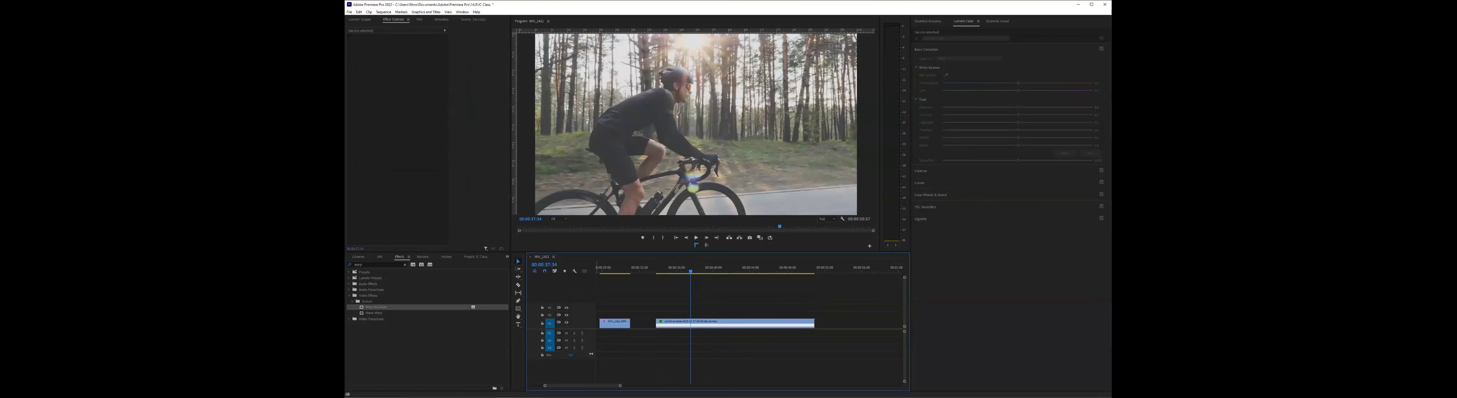
{"action": "left_click_drag", "start_coordinate": [559, 318], "coordinate": [557, 283]}
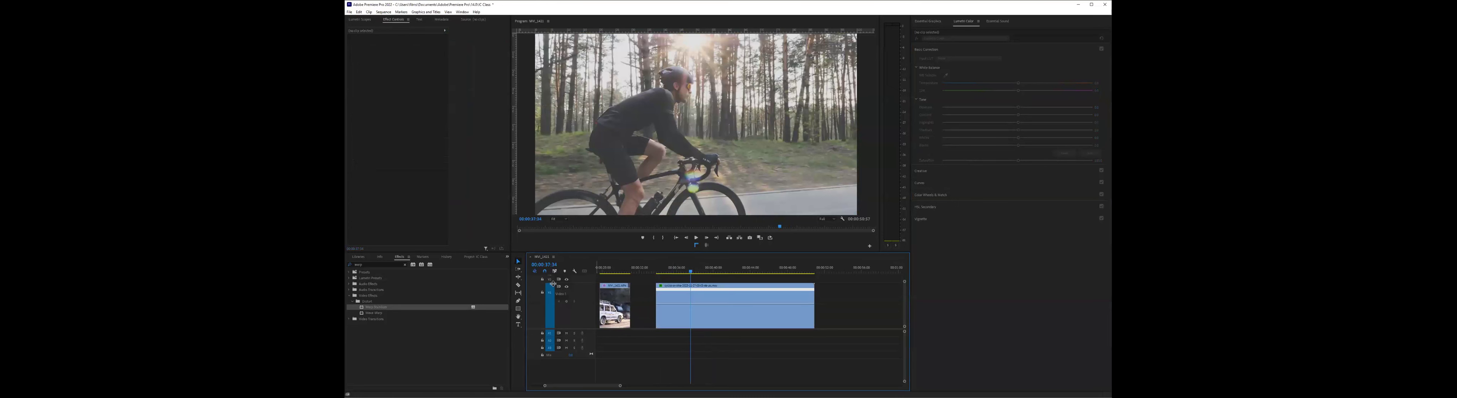
{"action": "left_click_drag", "start_coordinate": [550, 309], "coordinate": [555, 296]}
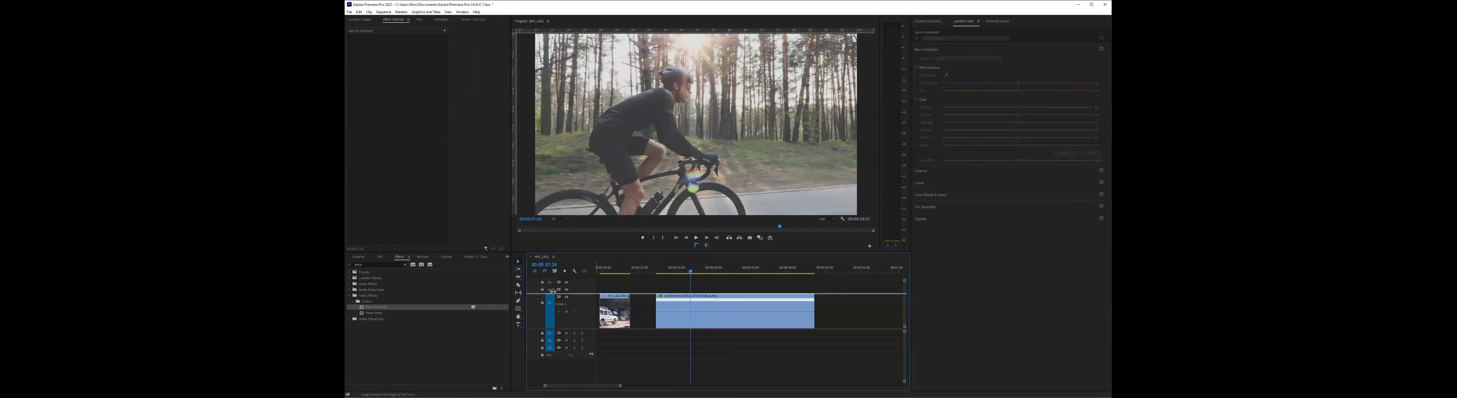
{"action": "left_click_drag", "start_coordinate": [742, 308], "coordinate": [739, 305]}
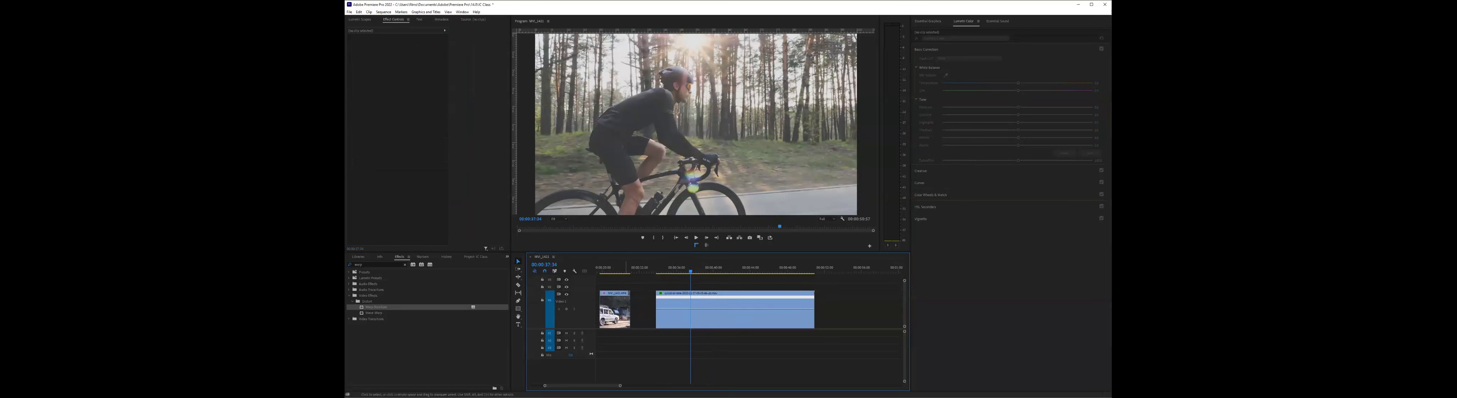
- Switch the cyclist clip's timeline rubber band to Time Remapping Speed
{"action": "key", "text": "="}
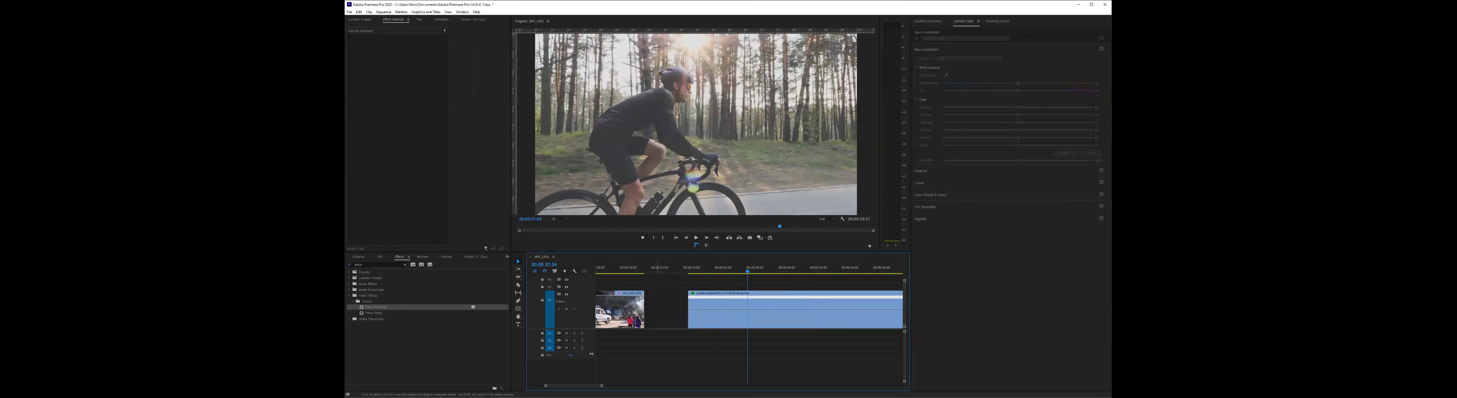
{"action": "scroll", "coordinate": [630, 298], "scroll_direction": "down", "scroll_amount": 2}
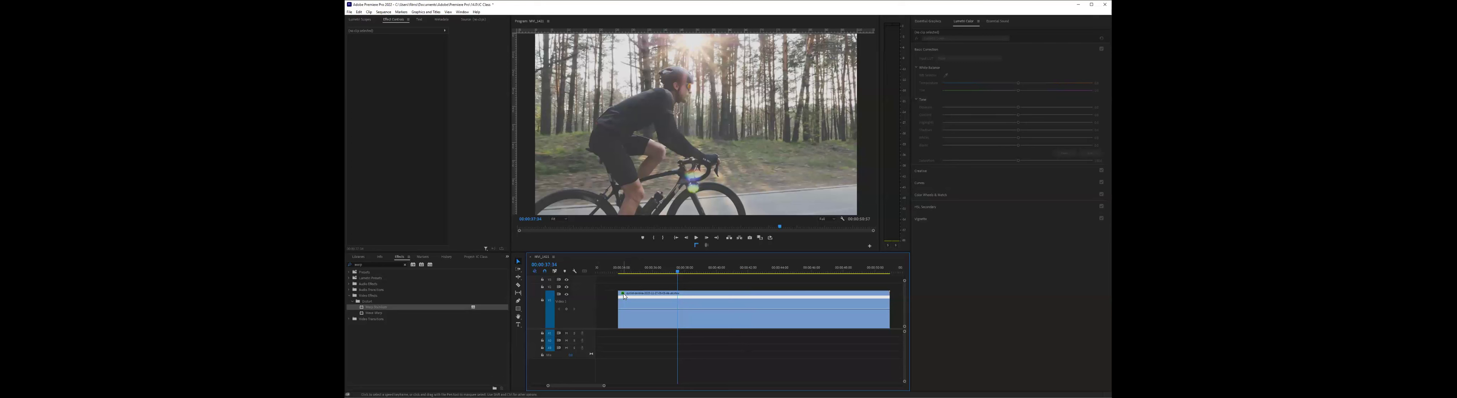
{"action": "left_click", "coordinate": [624, 294]}
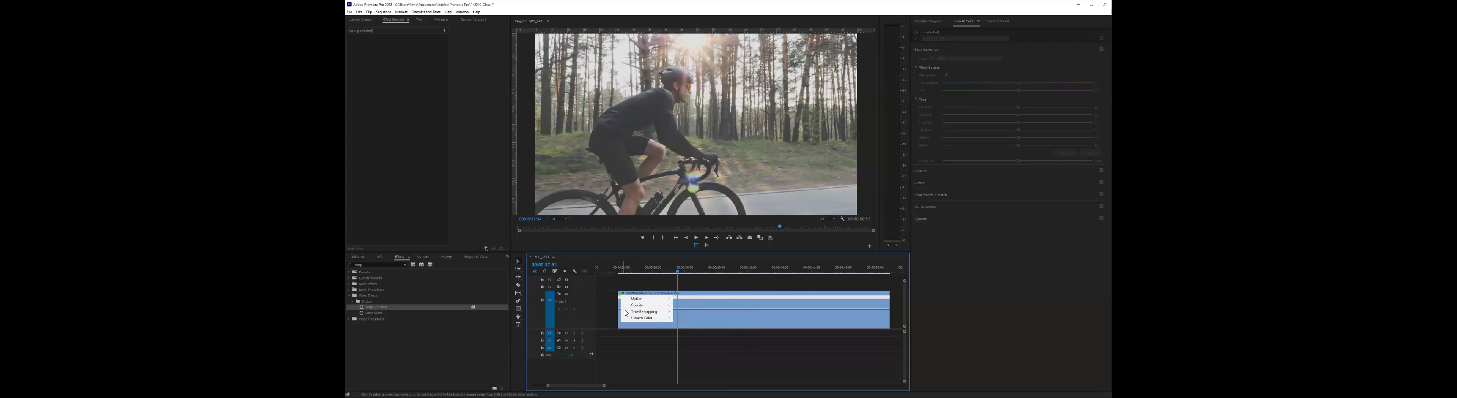
{"action": "mouse_move", "coordinate": [627, 313]}
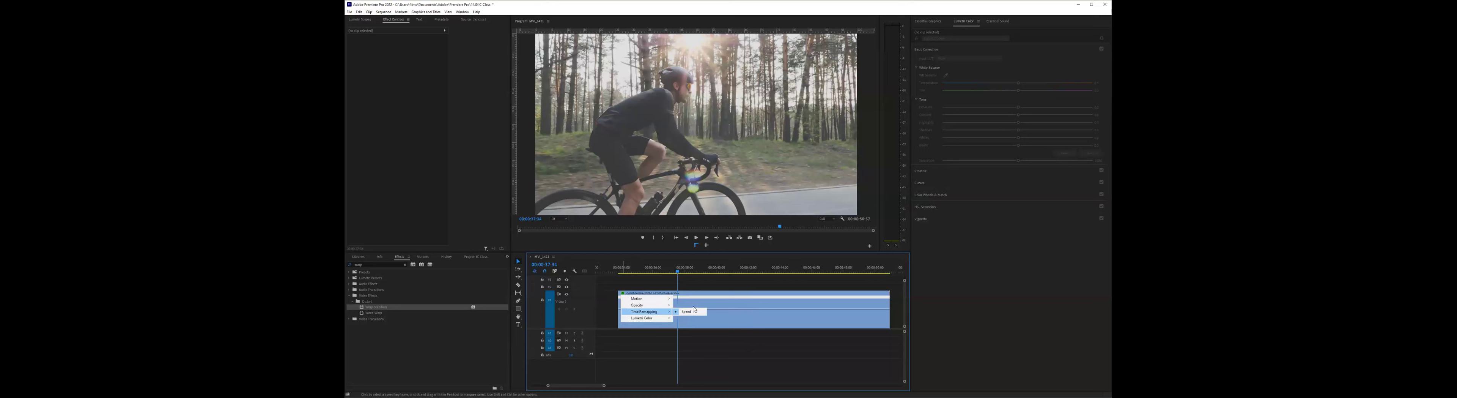
{"action": "left_click", "coordinate": [695, 311]}
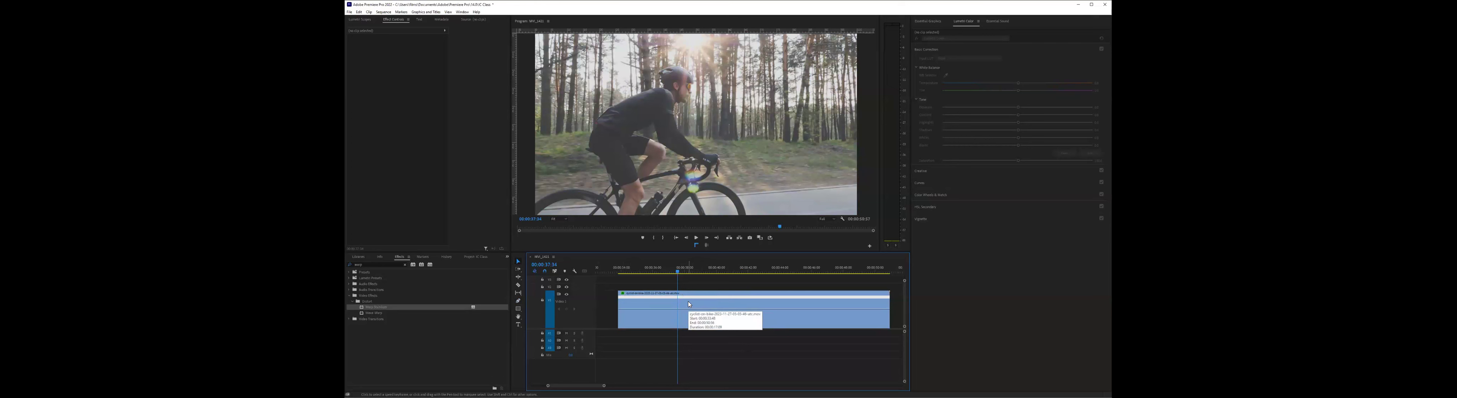
- Find the moment where the speed change should start and add a speed keyframe there with the Pen tool
{"action": "key", "text": "p"}
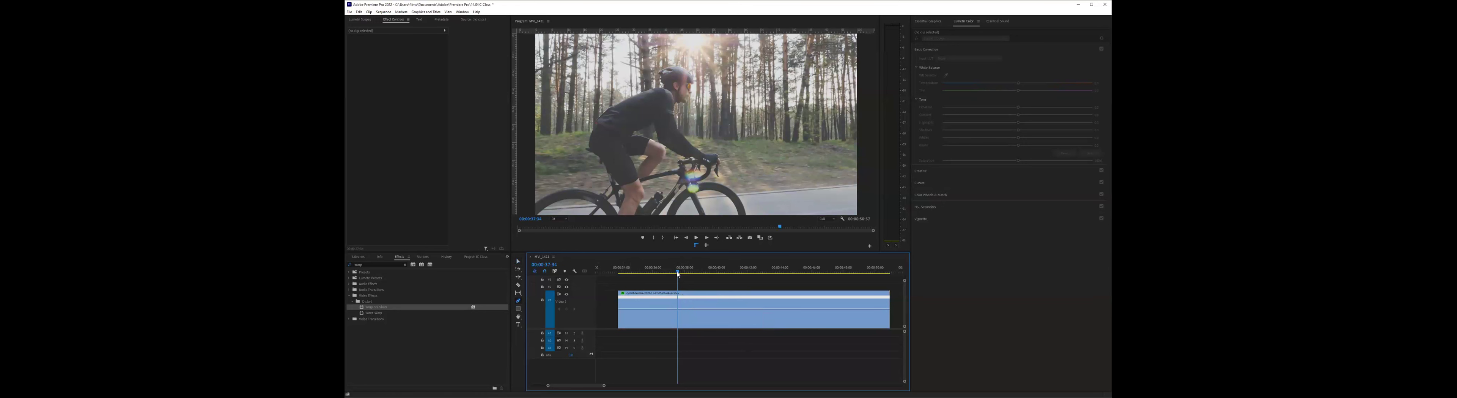
{"action": "mouse_move", "coordinate": [677, 273]}
{"action": "left_mouse_down"}
{"action": "mouse_move", "coordinate": [647, 272]}
{"action": "mouse_move", "coordinate": [661, 272]}
{"action": "left_mouse_up"}
{"action": "key", "text": "Left"}
{"action": "key", "text": "Left"}
{"action": "key", "text": "Left"}
{"action": "key", "text": "Left"}
{"action": "key", "text": "Left"}
{"action": "key", "text": "Left"}
{"action": "key", "text": "Left"}
{"action": "key", "text": "Left"}
{"action": "key", "text": "Left"}
{"action": "key", "text": "Left"}
{"action": "key", "text": "Left"}
{"action": "key", "text": "Left"}
{"action": "key", "text": "Left"}
{"action": "key", "text": "Left"}
{"action": "key", "text": "Left"}
{"action": "key", "text": "Left"}
{"action": "key", "text": "Left"}
{"action": "key", "text": "Left"}
{"action": "key", "text": "Left"}
{"action": "key", "text": "Left"}
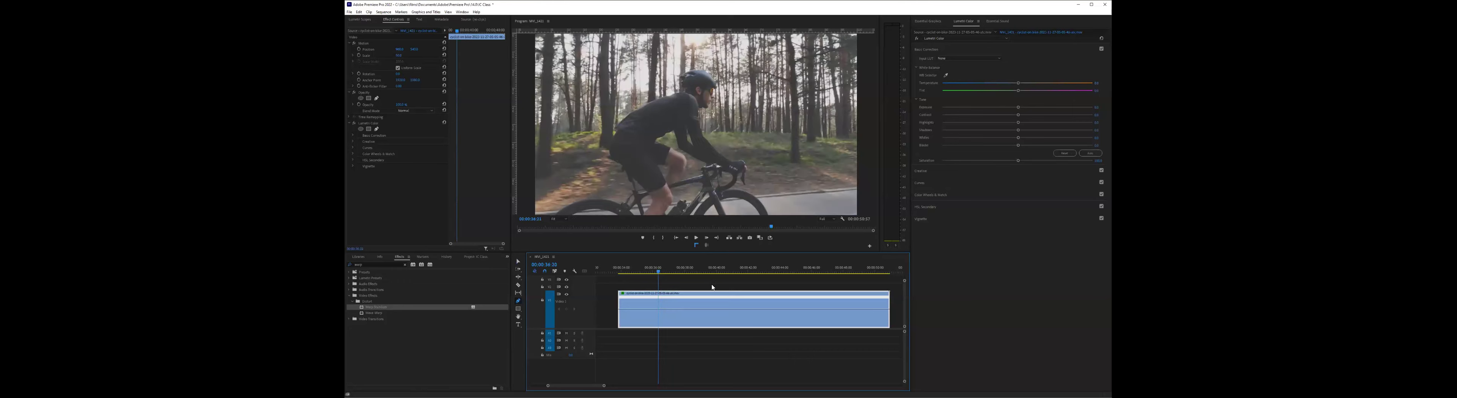
{"action": "key", "text": "Right"}
{"action": "key", "text": "Right"}
{"action": "key", "text": "Right"}
{"action": "key", "text": "Right"}
{"action": "key", "text": "Right"}
{"action": "key", "text": "Right"}
{"action": "key", "text": "Right"}
{"action": "key", "text": "Right"}
{"action": "key", "text": "Right"}
{"action": "key", "text": "Right"}
{"action": "key", "text": "Right"}
{"action": "key", "text": "Right"}
{"action": "key", "text": "Right"}
{"action": "key", "text": "Right"}
{"action": "key", "text": "Right"}
{"action": "key", "text": "Right"}
{"action": "key", "text": "Right"}
{"action": "key", "text": "Right"}
{"action": "key", "text": "Right"}
{"action": "key", "text": "Right"}
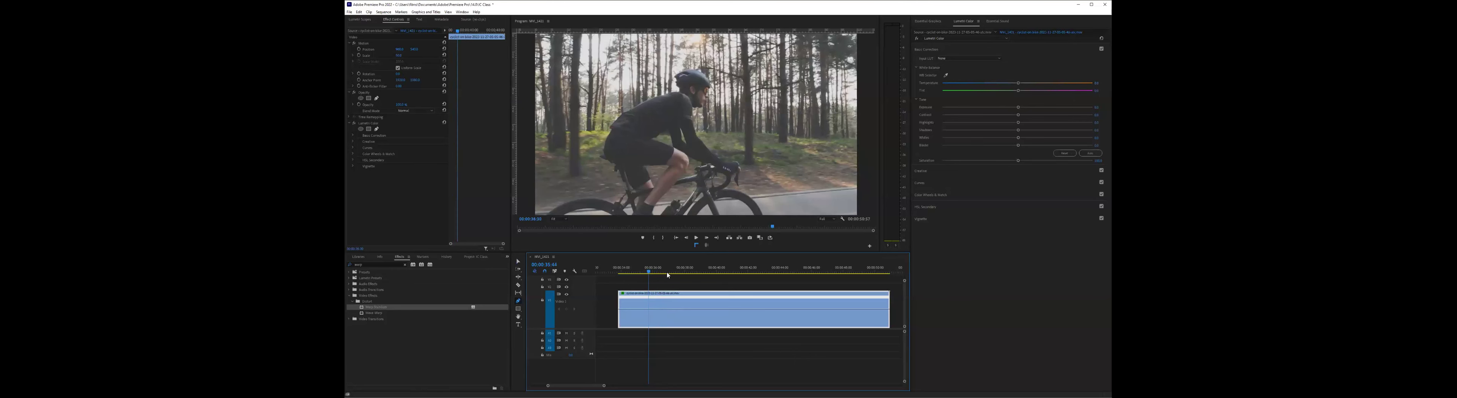
{"action": "key", "text": "j"}
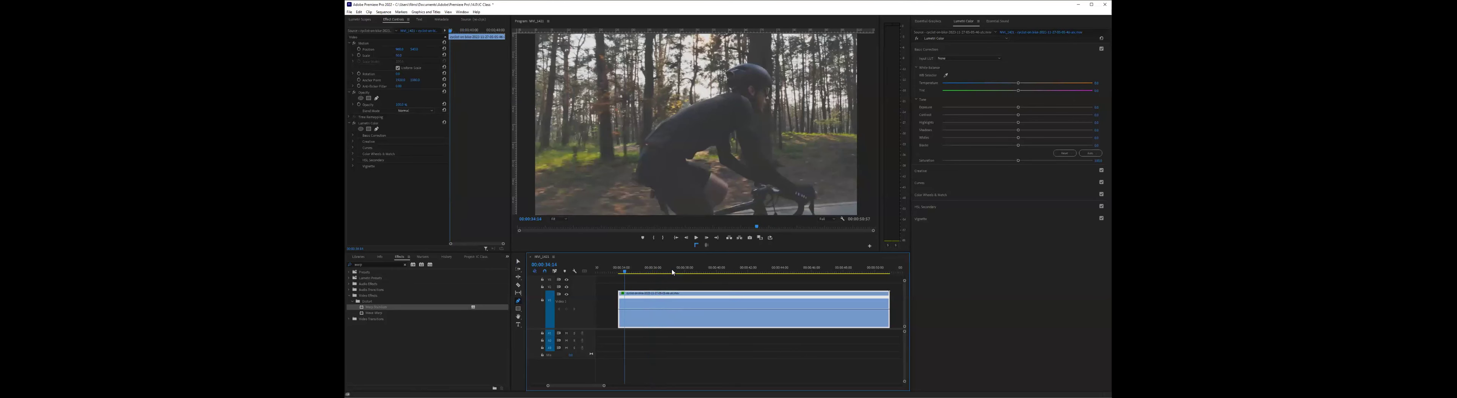
{"action": "key", "text": "l"}
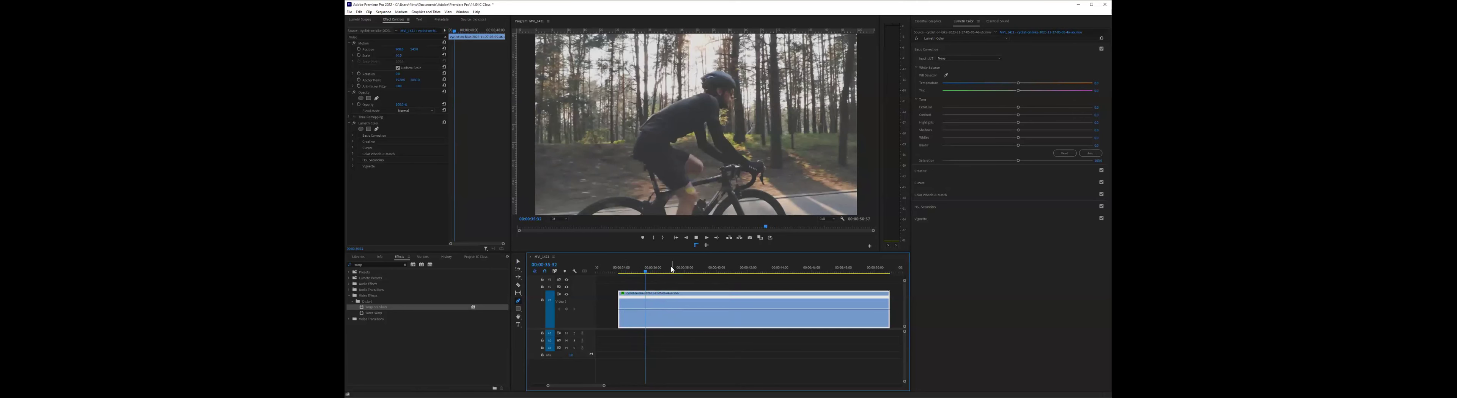
{"action": "key", "text": "k"}
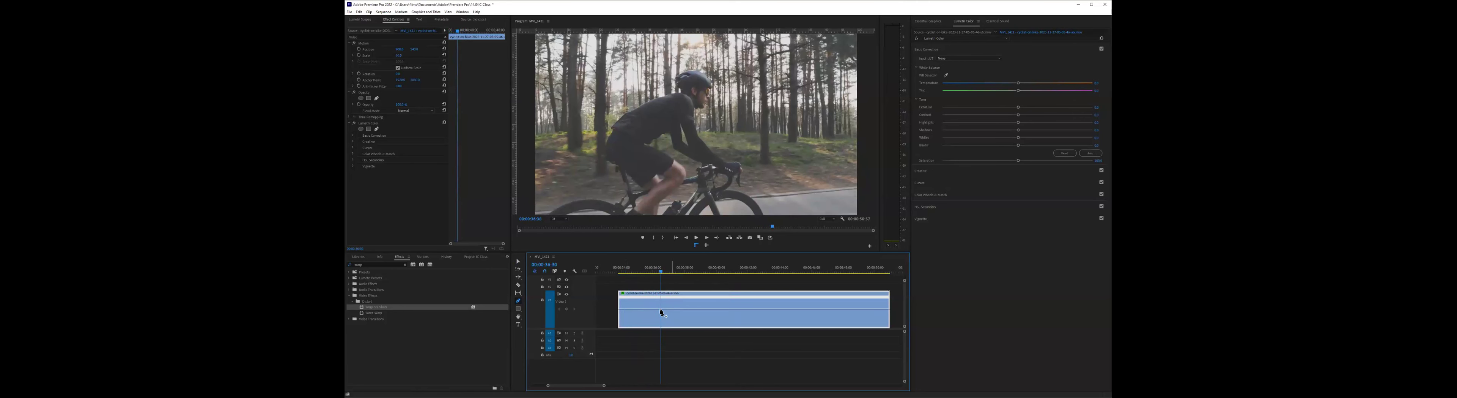
{"action": "left_click", "coordinate": [660, 309]}
- Speed up the part of the cyclist clip after the speed keyframe by raising its speed line
{"action": "left_click", "coordinate": [651, 272]}
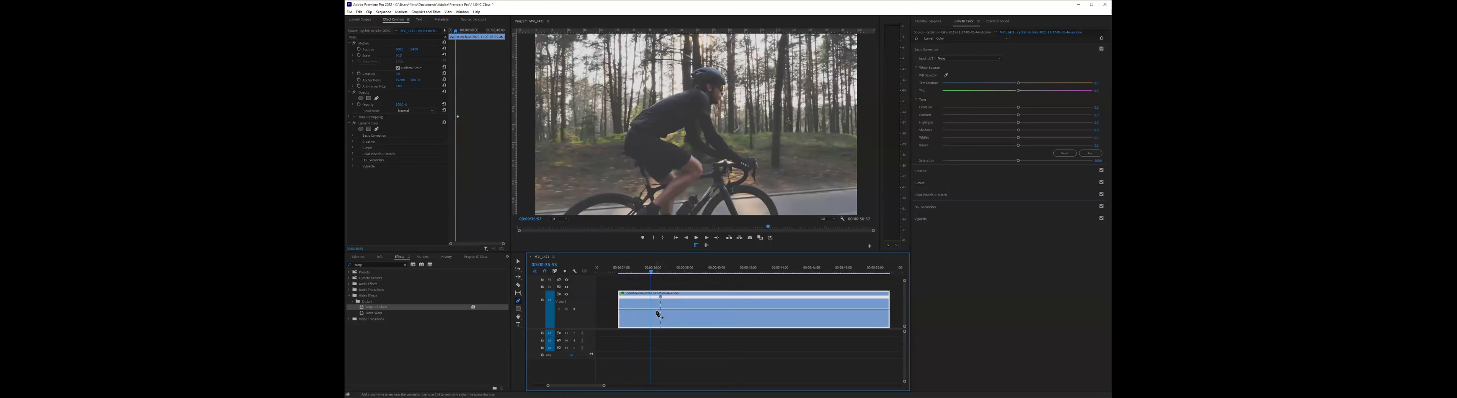
{"action": "mouse_move", "coordinate": [658, 313]}
{"action": "left_click_drag", "start_coordinate": [672, 311], "coordinate": [672, 310]}
{"action": "left_click_drag", "start_coordinate": [661, 301], "coordinate": [662, 310]}
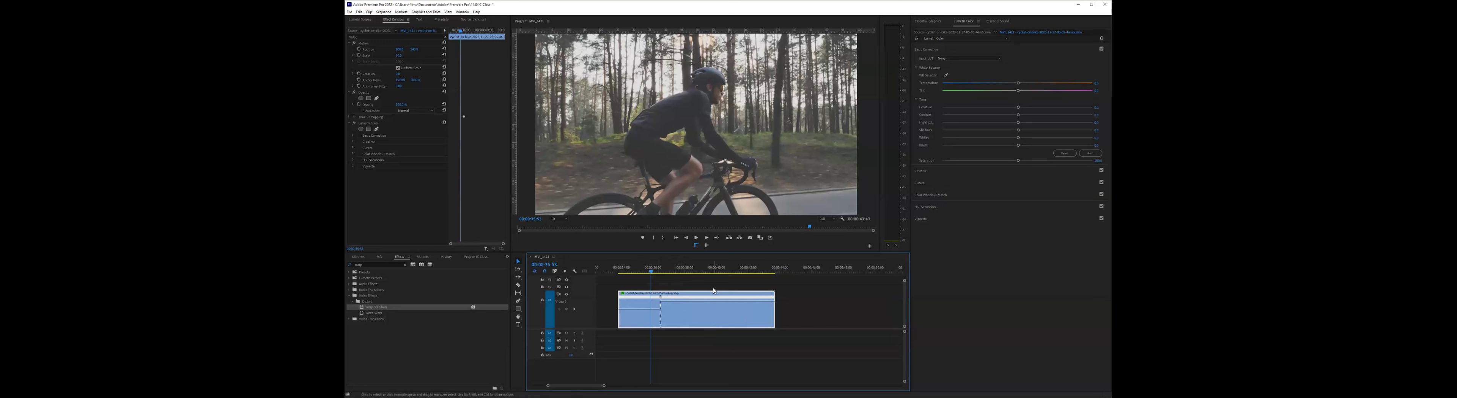
- Play the cyclist clip from near its start to examine the change to the faster speed
{"action": "left_click", "coordinate": [624, 273]}
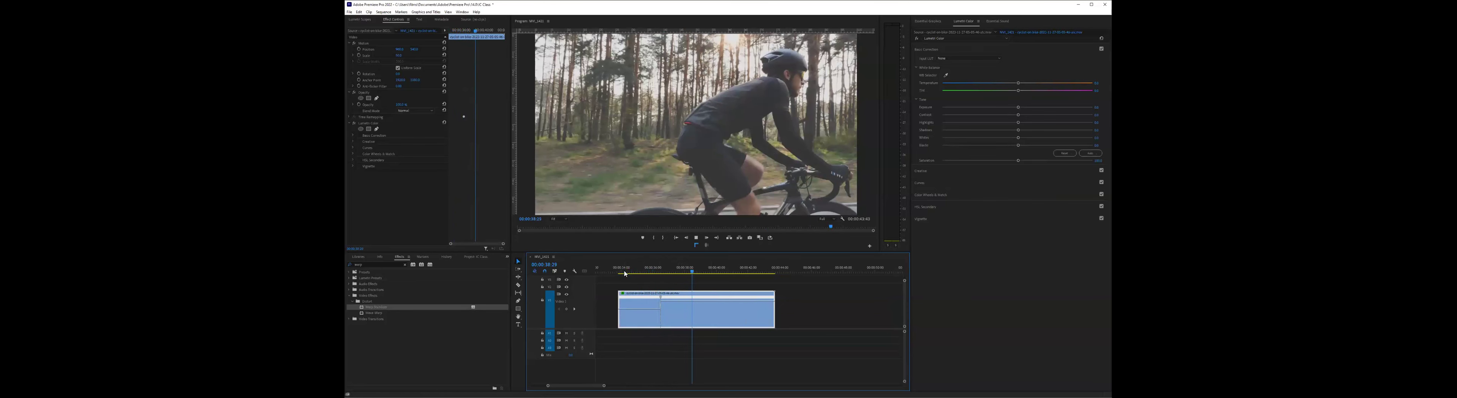
{"action": "left_click", "coordinate": [625, 273]}
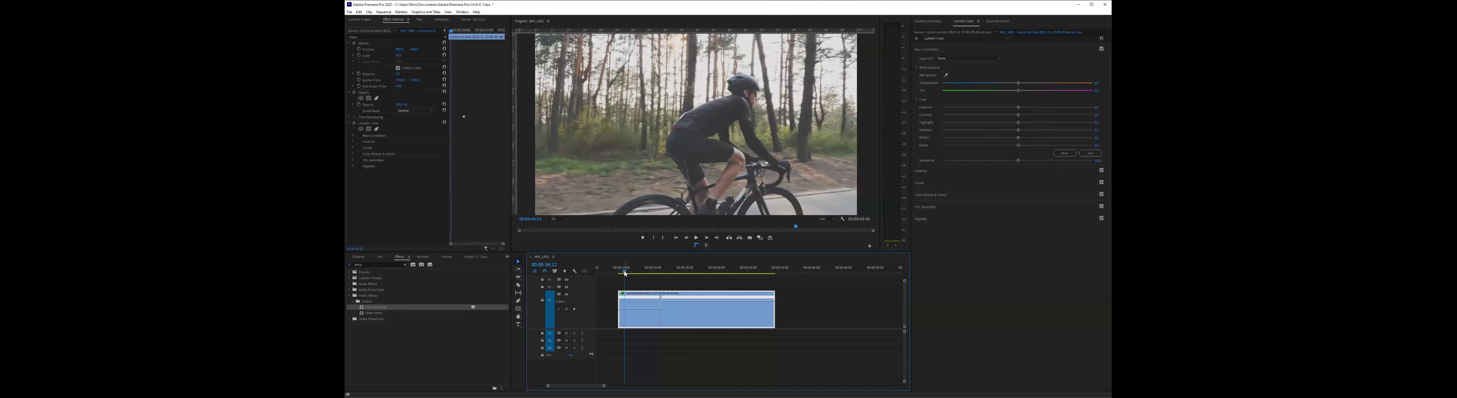
{"action": "key", "text": "space"}
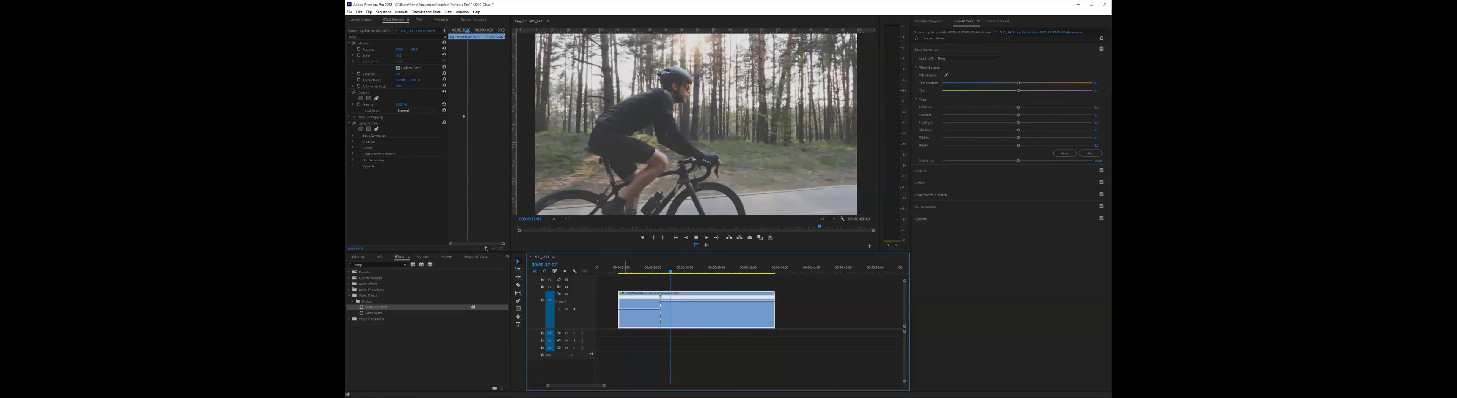
{"action": "key", "text": "space"}
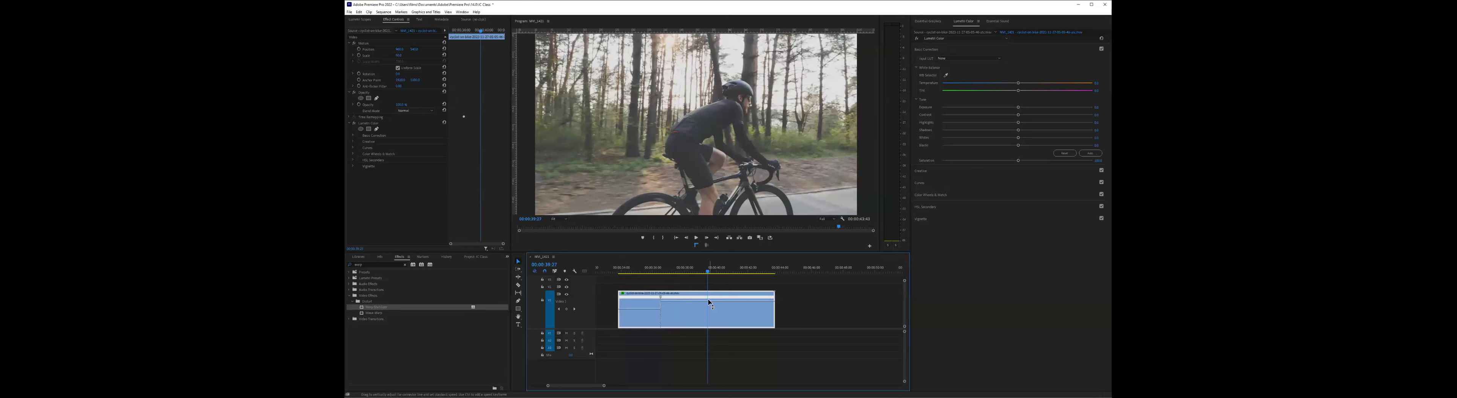
- Add a second speed keyframe farther along the cyclist clip and slow down the section after it
{"action": "mouse_move", "coordinate": [708, 299]}
{"action": "key", "text": "p"}
{"action": "key", "text": "v"}
{"action": "left_click", "coordinate": [736, 301]}
{"action": "left_click_drag", "start_coordinate": [736, 301], "coordinate": [736, 309]}
- Replay the cyclist clip from its start to examine the speed changes at both keyframes
{"action": "left_click", "coordinate": [623, 268]}
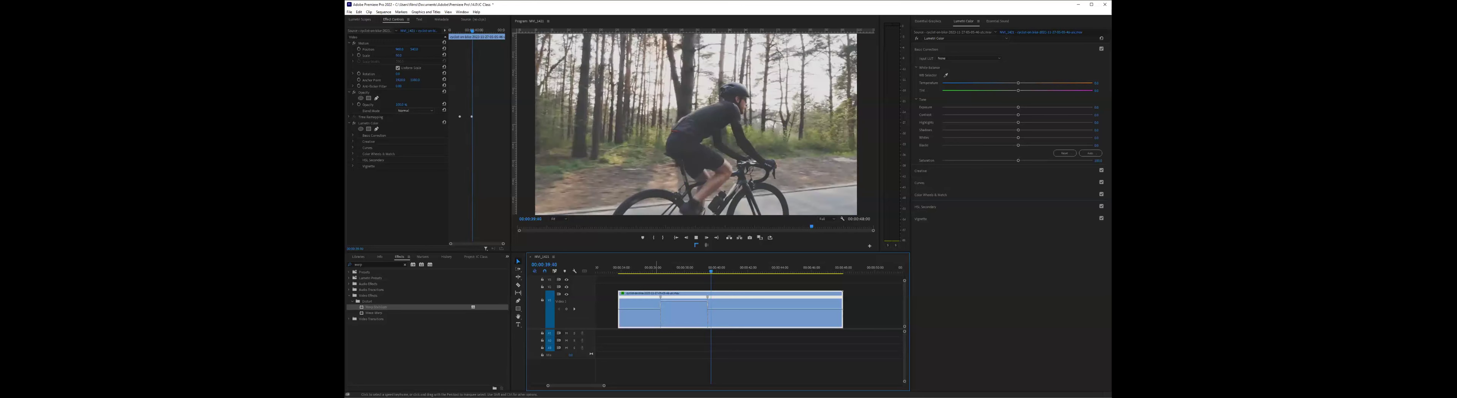
{"action": "key", "text": "space"}
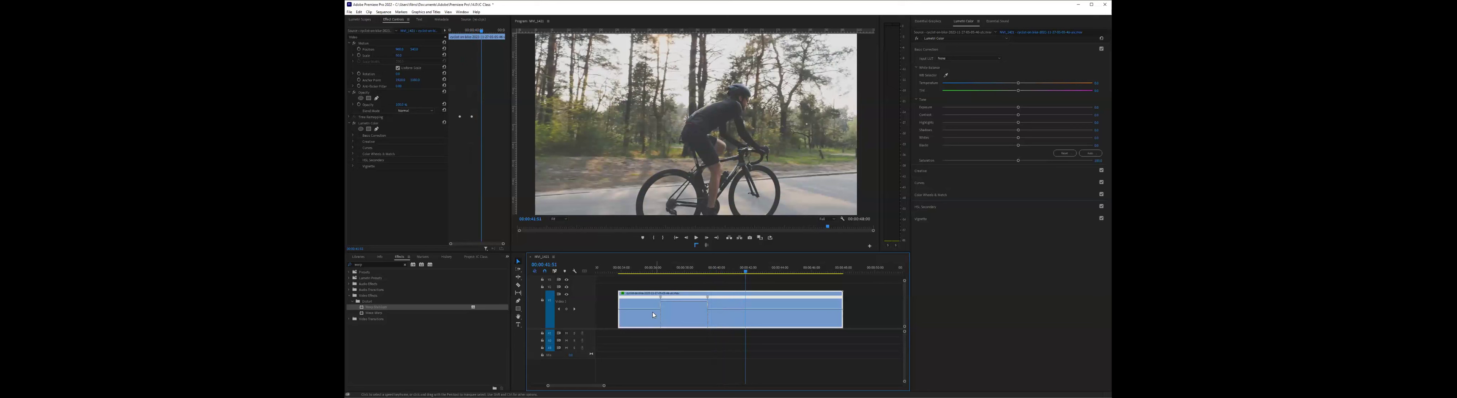
{"action": "left_click", "coordinate": [637, 269]}
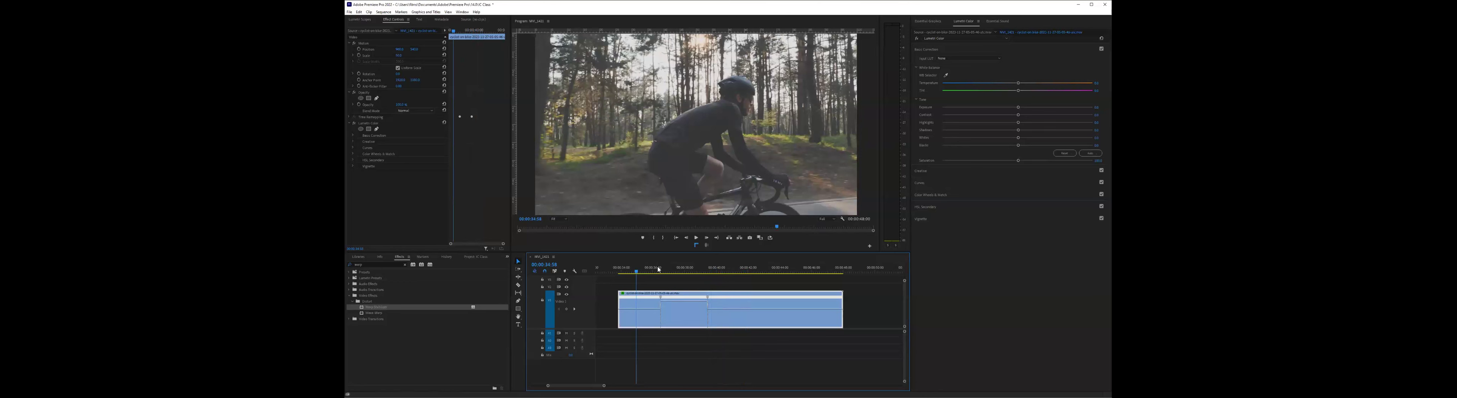
- Split both speed keyframes apart so the clip's speed ramps gradually up and back down
{"action": "key", "text": "="}
{"action": "key", "text": "="}
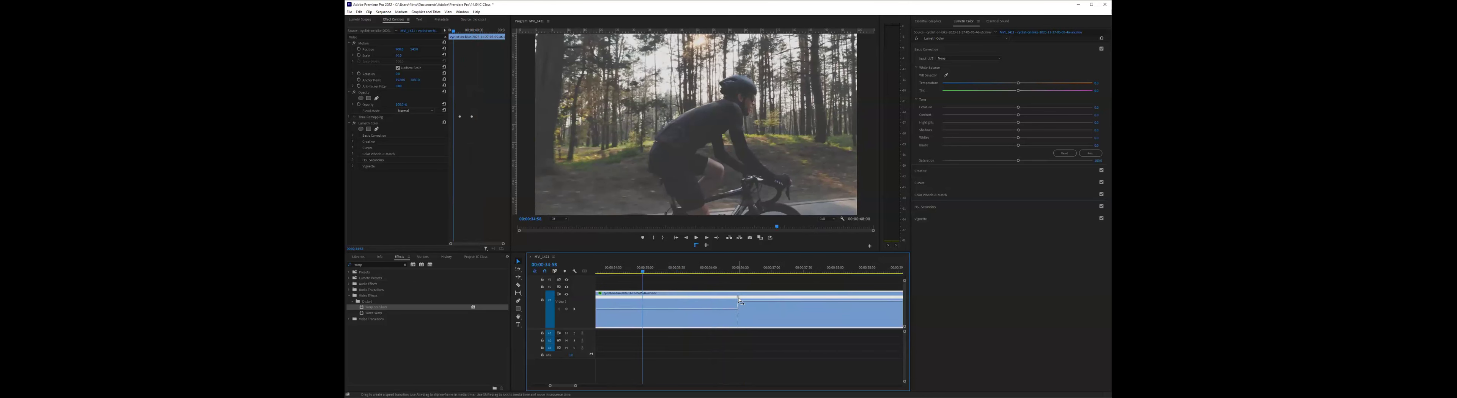
{"action": "left_click", "coordinate": [739, 297]}
{"action": "left_click_drag", "start_coordinate": [741, 302], "coordinate": [767, 307]}
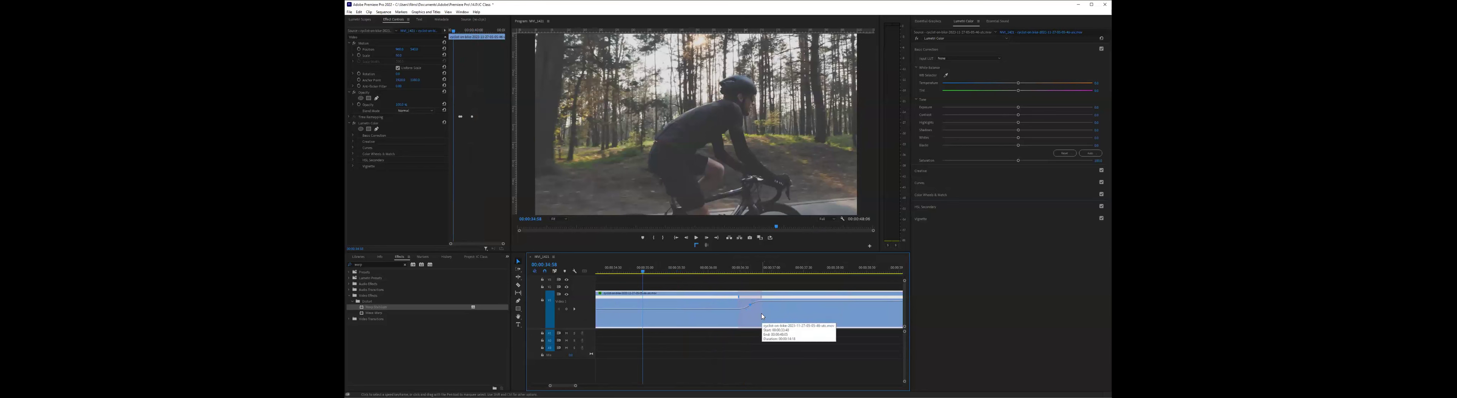
{"action": "scroll", "coordinate": [763, 312], "scroll_direction": "down", "scroll_amount": 5}
{"action": "mouse_move", "coordinate": [766, 297]}
{"action": "left_mouse_down"}
{"action": "mouse_move", "coordinate": [778, 302]}
{"action": "mouse_move", "coordinate": [758, 301]}
{"action": "left_mouse_up"}
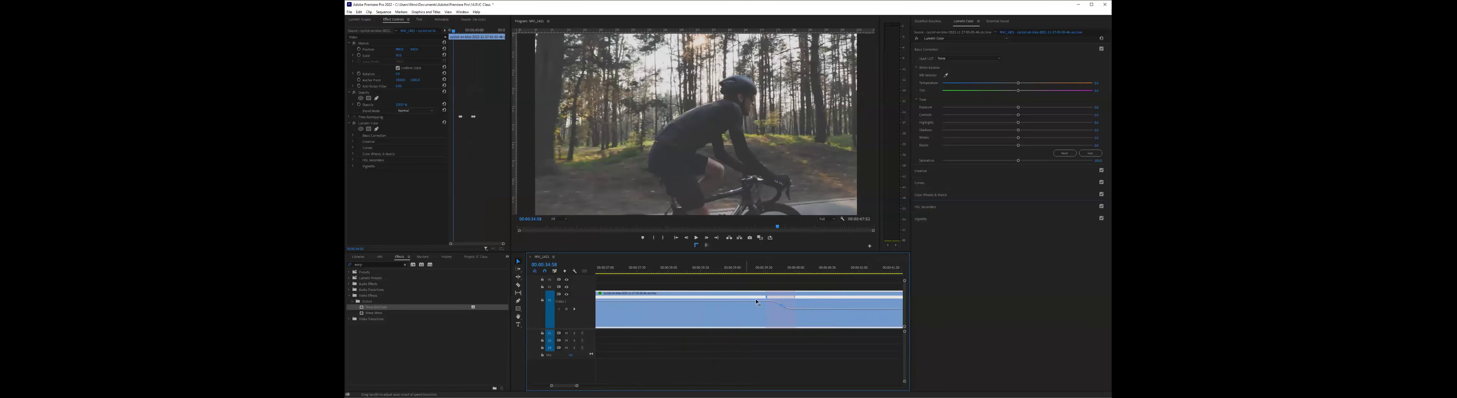
- Fine-tune the speed line between the two ramps and play back the speed-ramped cyclist clip
{"action": "key", "text": "minus"}
{"action": "key", "text": "minus"}
{"action": "key", "text": "minus"}
{"action": "key", "text": "equal"}
{"action": "key", "text": "equal"}
{"action": "key", "text": "equal"}
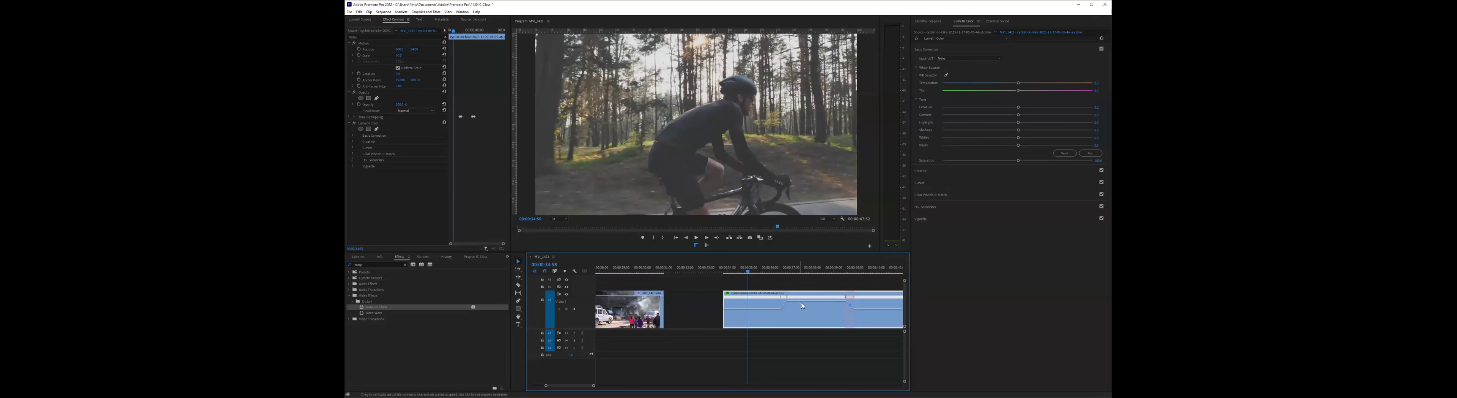
{"action": "left_click_drag", "start_coordinate": [801, 301], "coordinate": [802, 296]}
{"action": "key", "text": "Up"}
{"action": "key", "text": "space"}
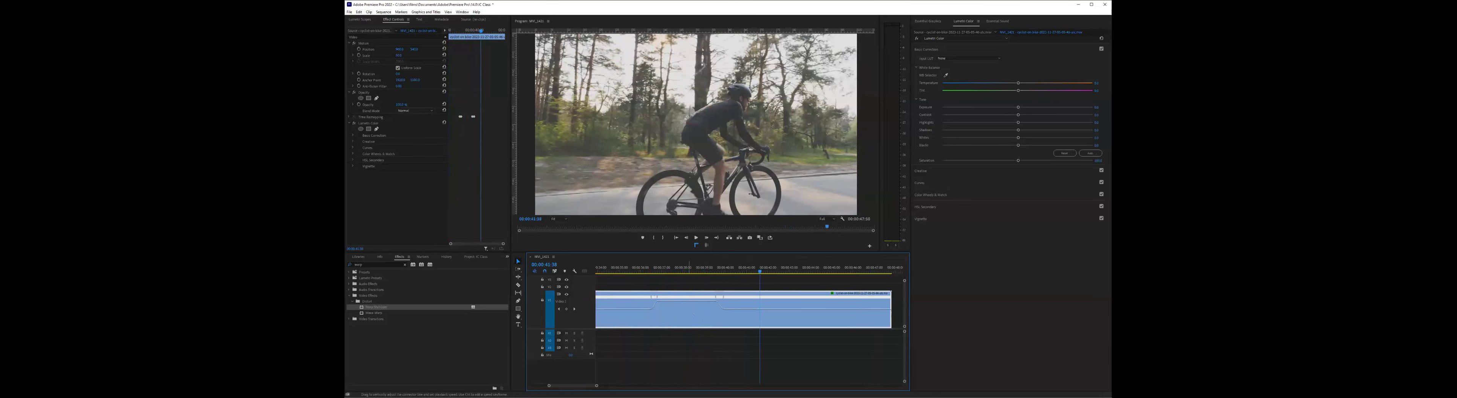
- Speed up the section between the cyclist clip's two ramps and play the clip back around it
{"action": "left_click_drag", "start_coordinate": [689, 301], "coordinate": [688, 276]}
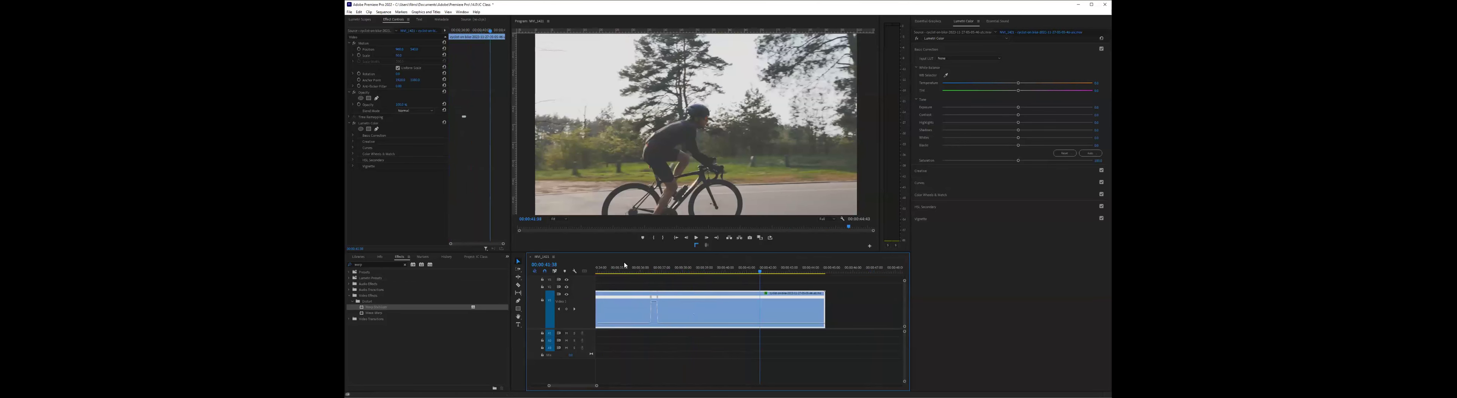
{"action": "left_click", "coordinate": [633, 268]}
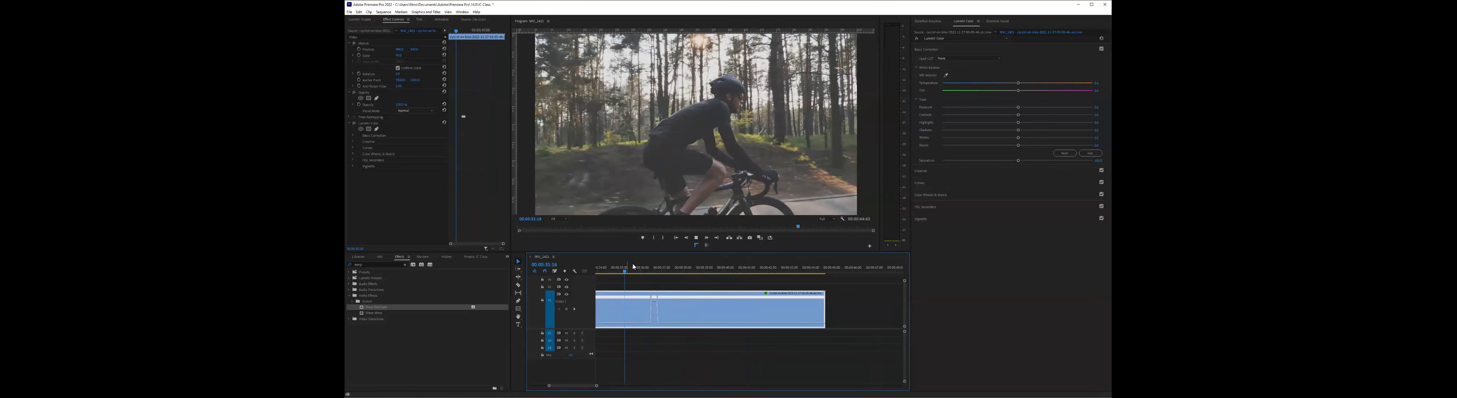
{"action": "key", "text": "space"}
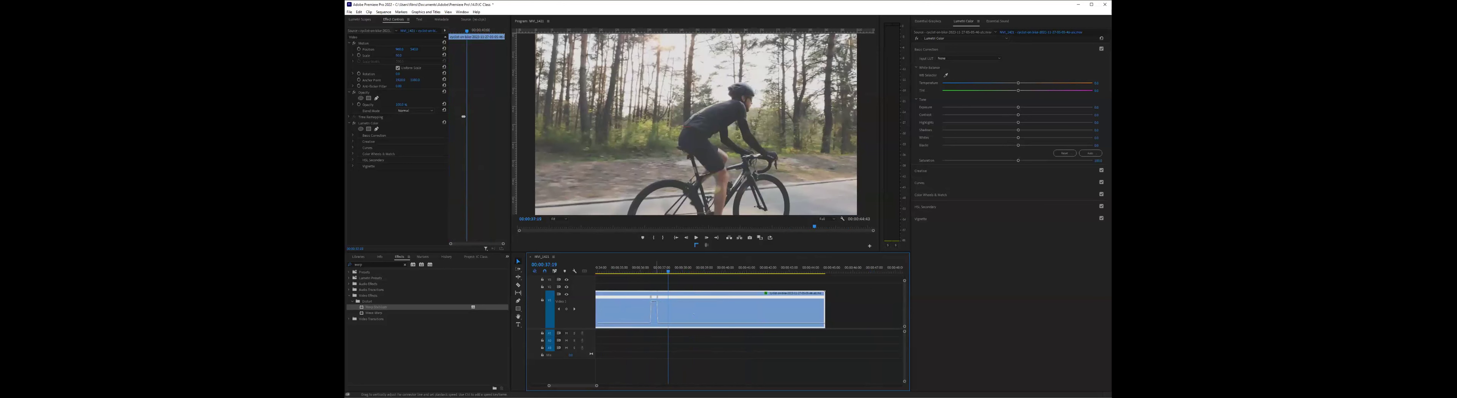
- Slow the section between the two speed ramps down strongly, and review the cyclist clip from its start and near its end
{"action": "left_click_drag", "start_coordinate": [661, 302], "coordinate": [676, 324]}
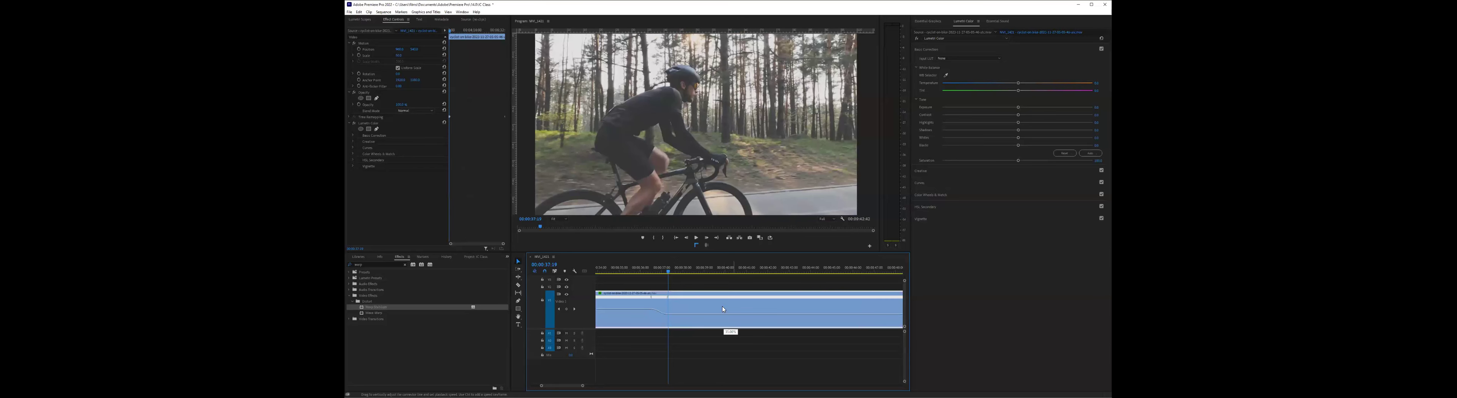
{"action": "key", "text": "minus"}
{"action": "key", "text": "minus"}
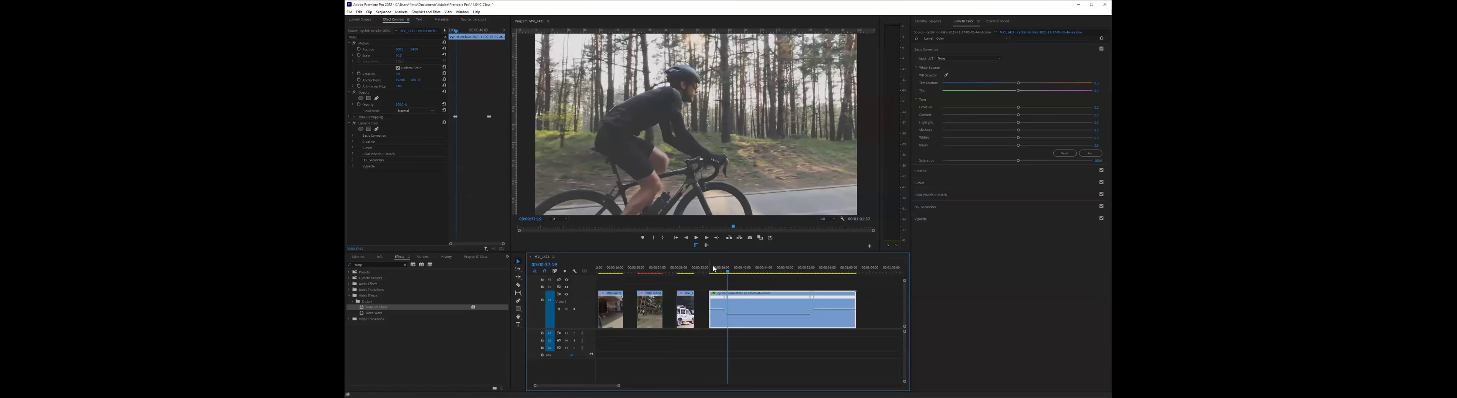
{"action": "left_click", "coordinate": [712, 269]}
{"action": "key", "text": "space"}
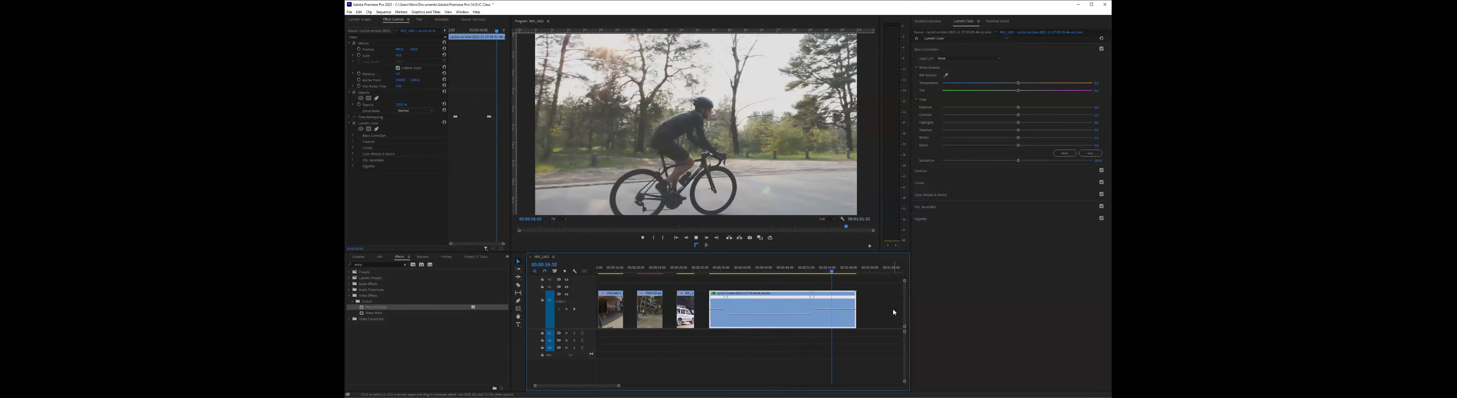
{"action": "key", "text": "space"}
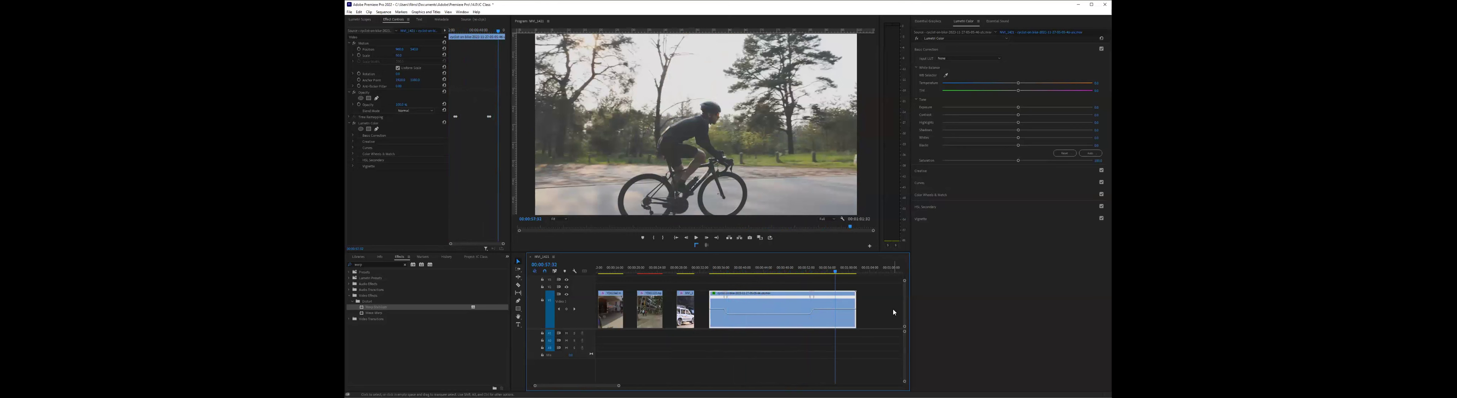
{"action": "left_click", "coordinate": [847, 273]}
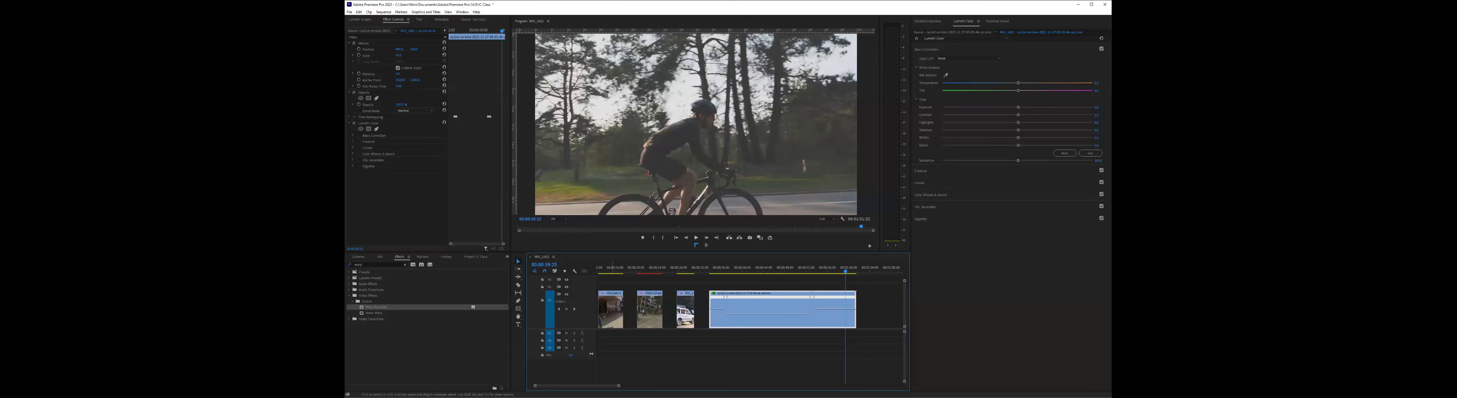
{"action": "key", "text": "minus"}
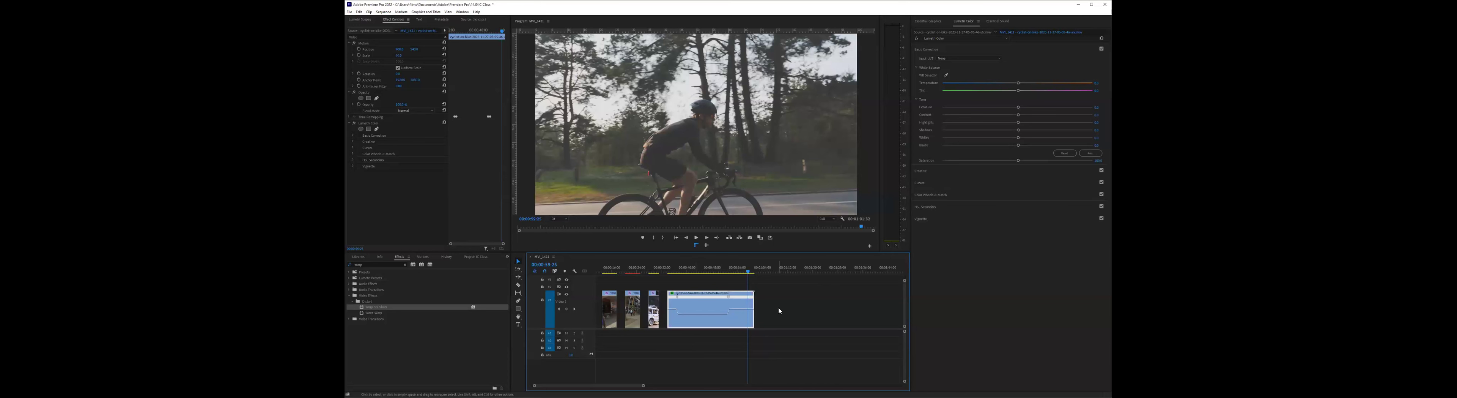
{"action": "left_click", "coordinate": [680, 268]}
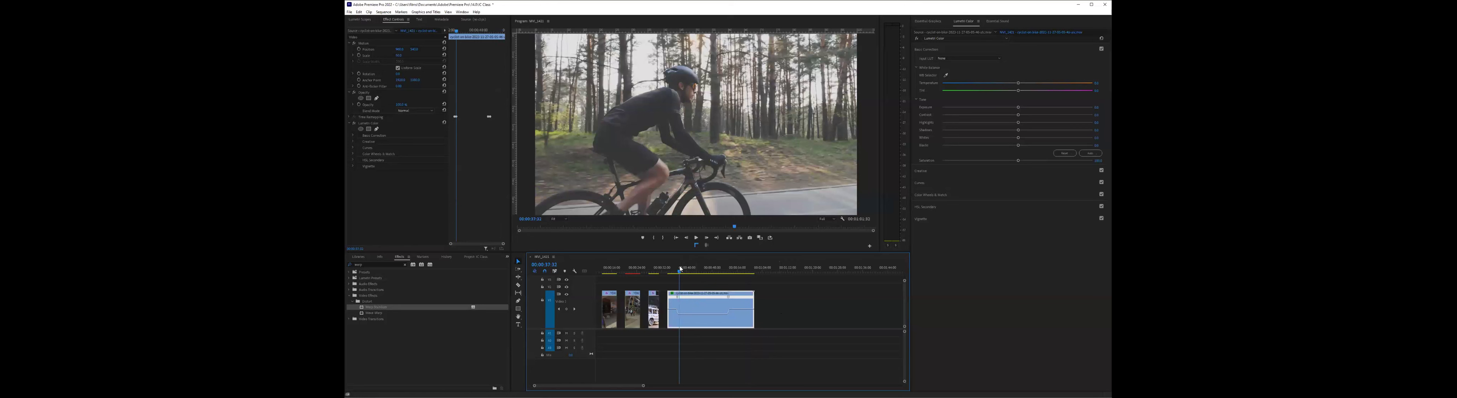